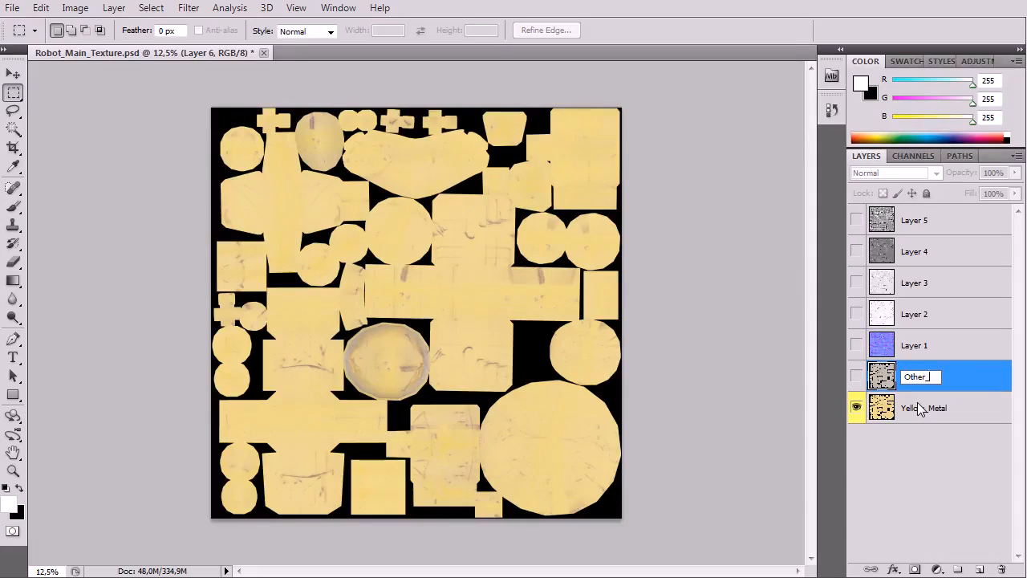
Step: Finish renaming the layer above Yellow_Metal as Other_Metal and briefly show it to preview its texture
{"action": "key", "text": "Return"}
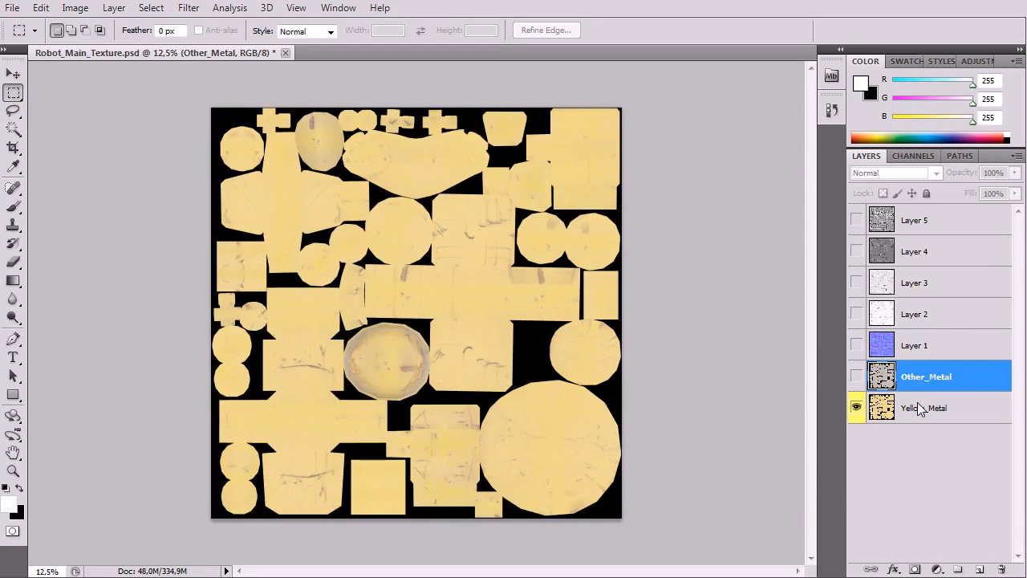
{"action": "double_click", "coordinate": [883, 377]}
{"action": "key", "text": "Escape"}
{"action": "left_click", "coordinate": [856, 377]}
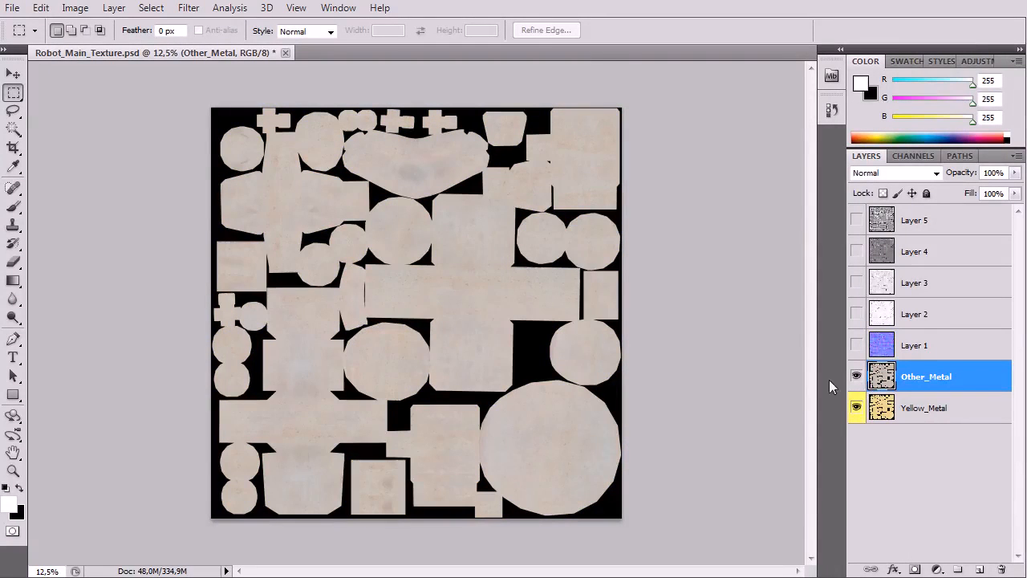
{"action": "left_click", "coordinate": [856, 377]}
Step: Create a new layer named Background_layer and place it below Yellow_Metal
{"action": "left_click", "coordinate": [883, 413]}
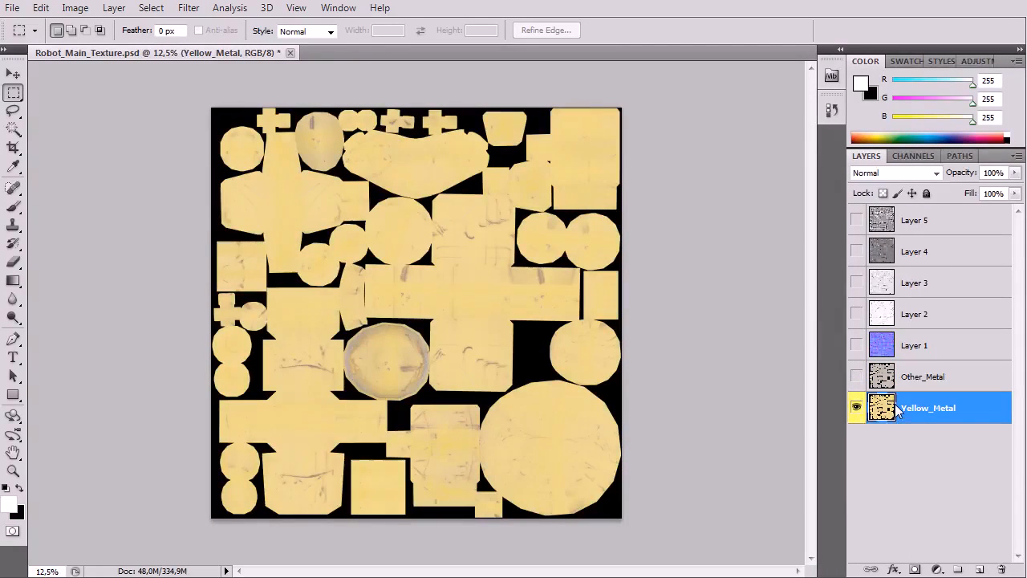
{"action": "key", "text": "ctrl+shift+n"}
{"action": "type", "text": "Background"}
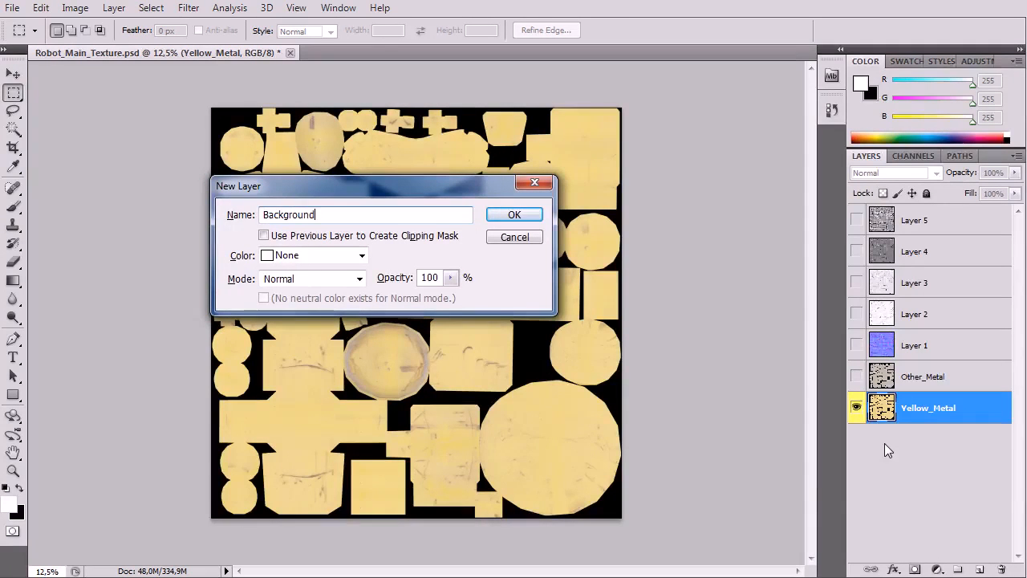
{"action": "type", "text": "_laye"}
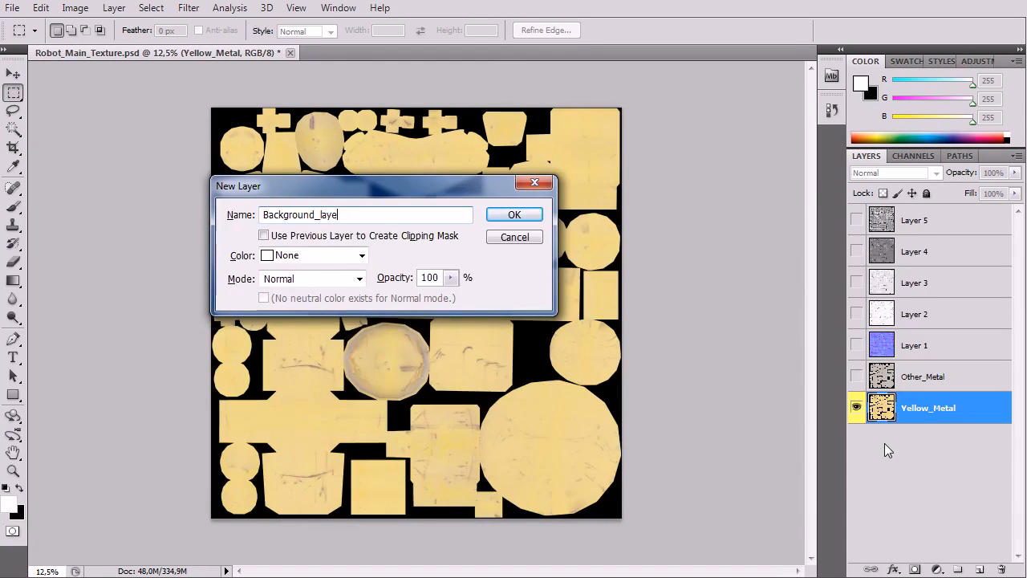
{"action": "type", "text": "r"}
{"action": "key", "text": "Return"}
{"action": "left_click_drag", "start_coordinate": [899, 408], "coordinate": [883, 459]}
Step: Select all black areas of Yellow_Metal with the Magic Wand at tolerance 32, Contiguous off, and hide them with an inverted layer mask
{"action": "left_click", "coordinate": [889, 409]}
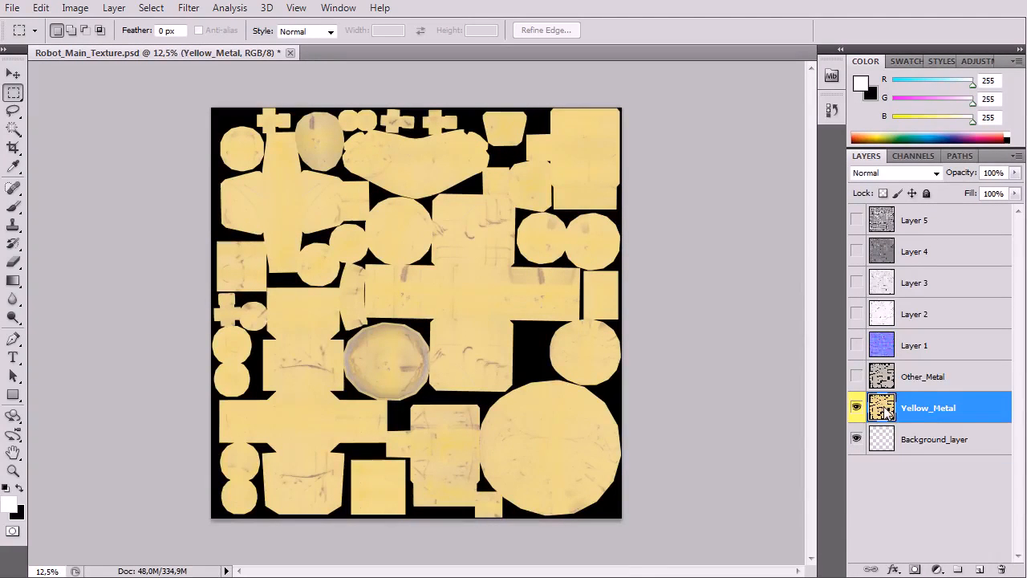
{"action": "left_click", "coordinate": [13, 129]}
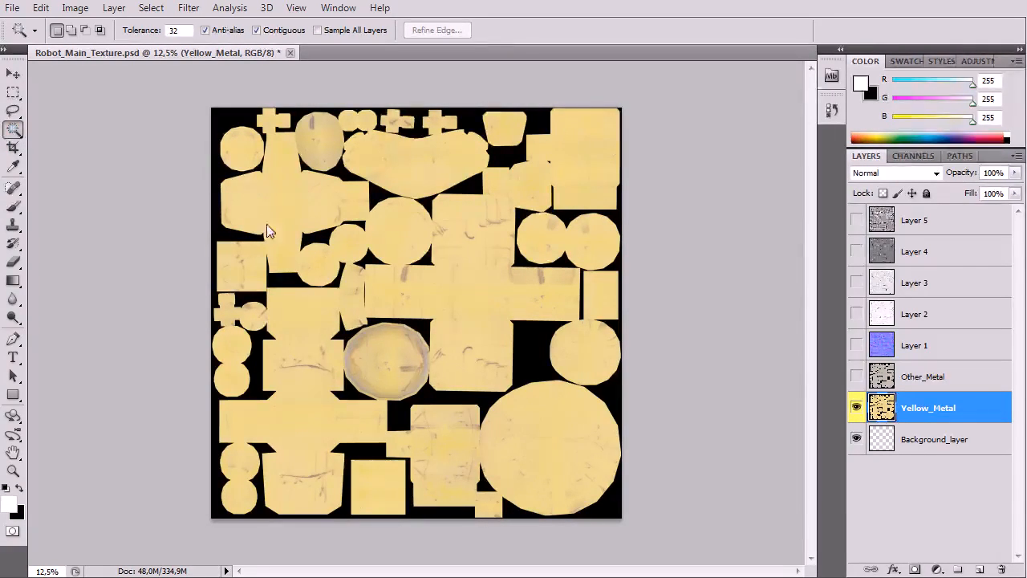
{"action": "left_click", "coordinate": [212, 206]}
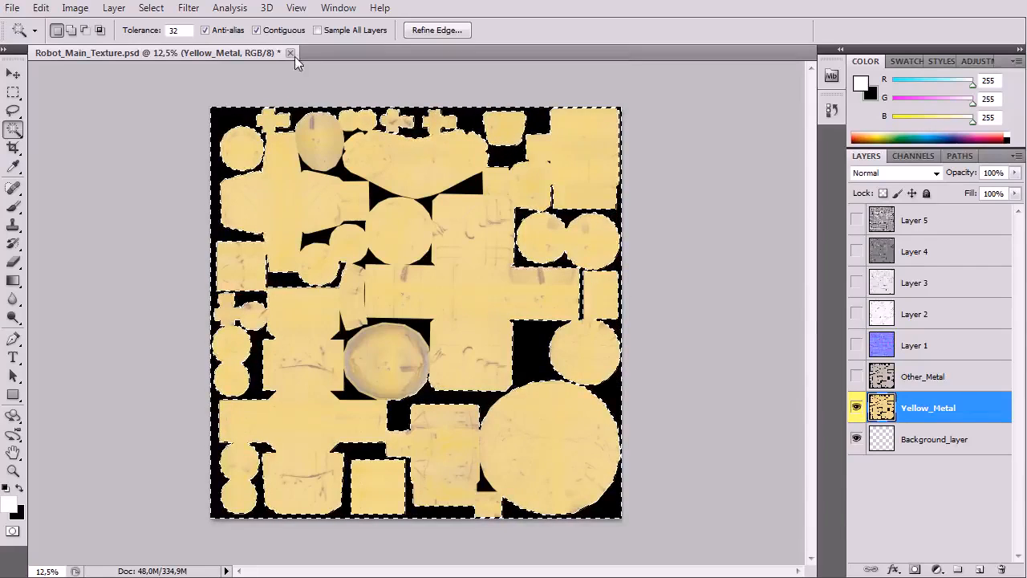
{"action": "key", "text": "ctrl+d"}
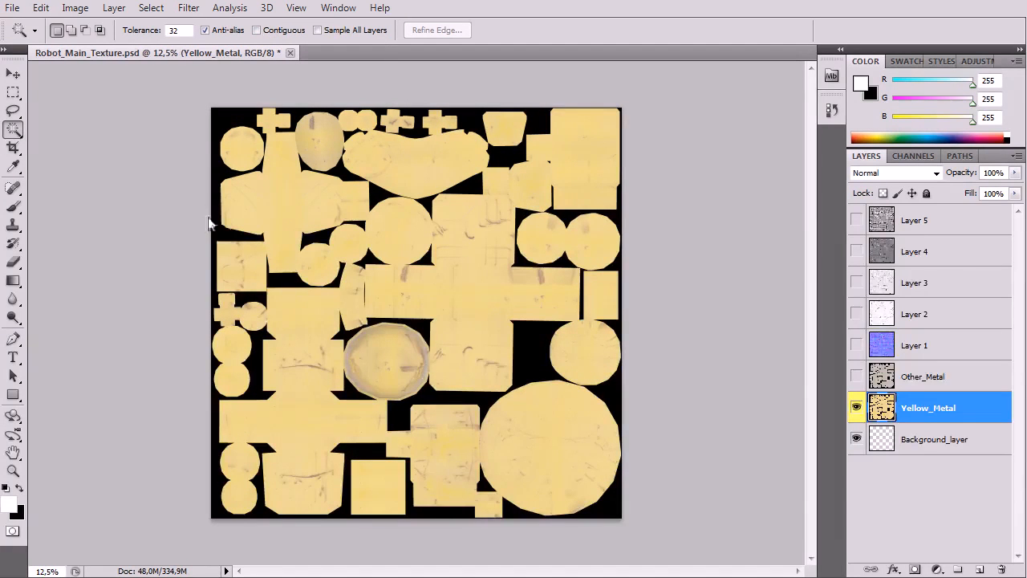
{"action": "left_click", "coordinate": [224, 244]}
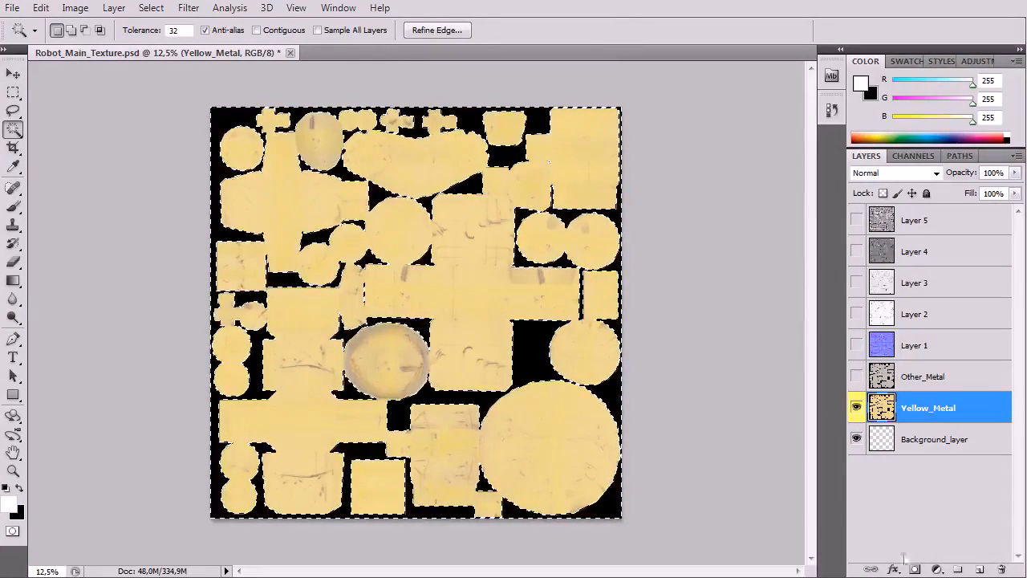
{"action": "left_click", "coordinate": [915, 569], "text": "alt"}
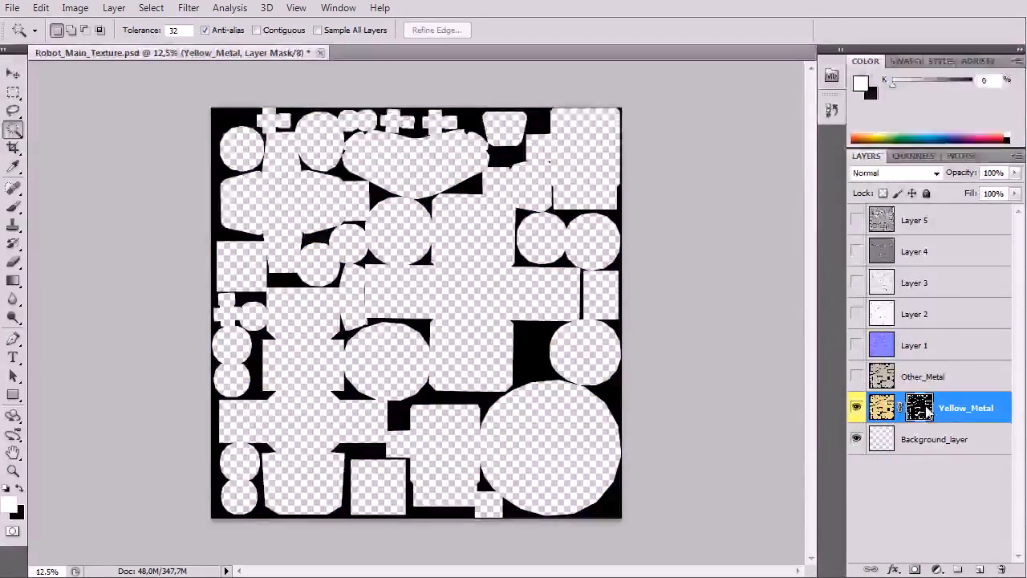
{"action": "key", "text": "ctrl+i"}
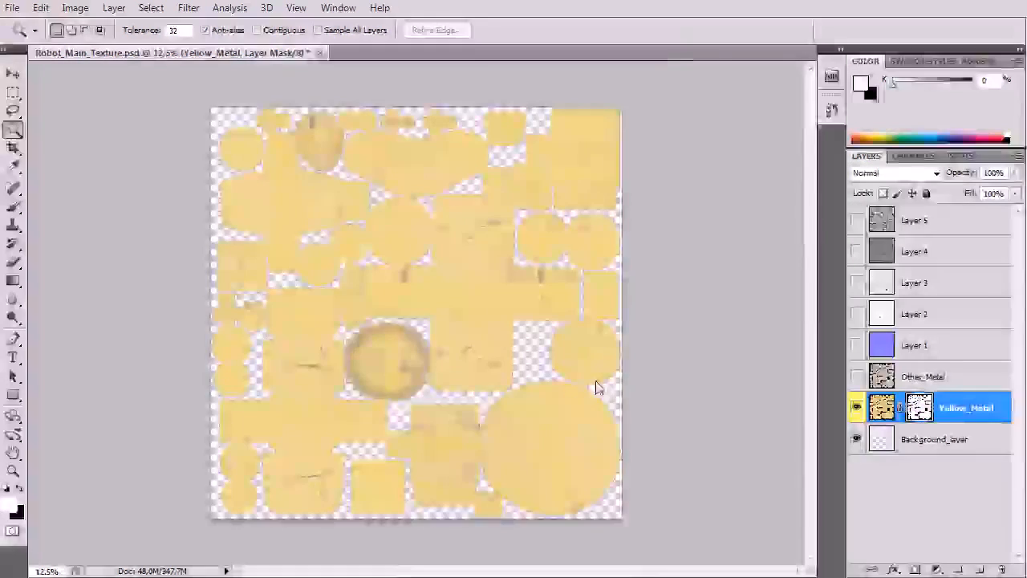
Step: Fill Background_layer with a yellow sampled from the Yellow_Metal texture (RGB 237, 218, 129)
{"action": "key", "text": "ctrl+plus"}
{"action": "key", "text": "ctrl+plus"}
{"action": "key", "text": "ctrl+plus"}
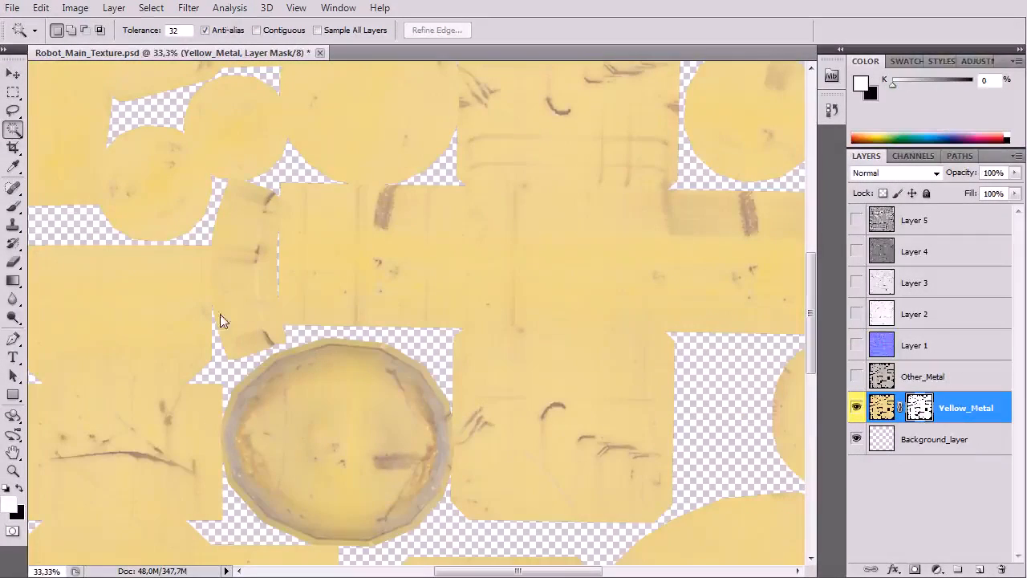
{"action": "scroll", "coordinate": [360, 320], "scroll_direction": "up", "scroll_amount": 1}
{"action": "scroll", "coordinate": [360, 320], "scroll_direction": "up", "scroll_amount": 3}
{"action": "key", "text": "b"}
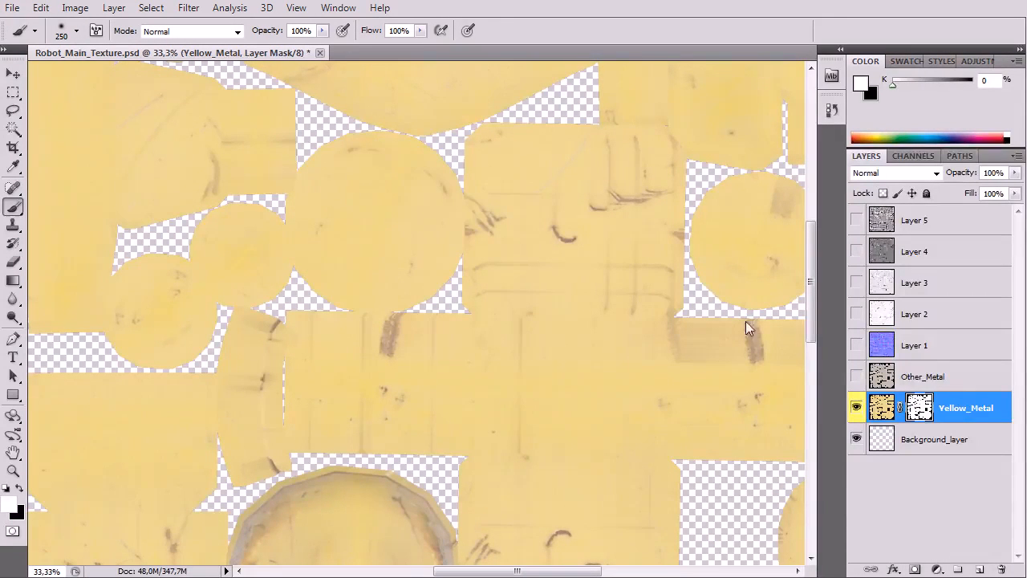
{"action": "left_click", "coordinate": [883, 409]}
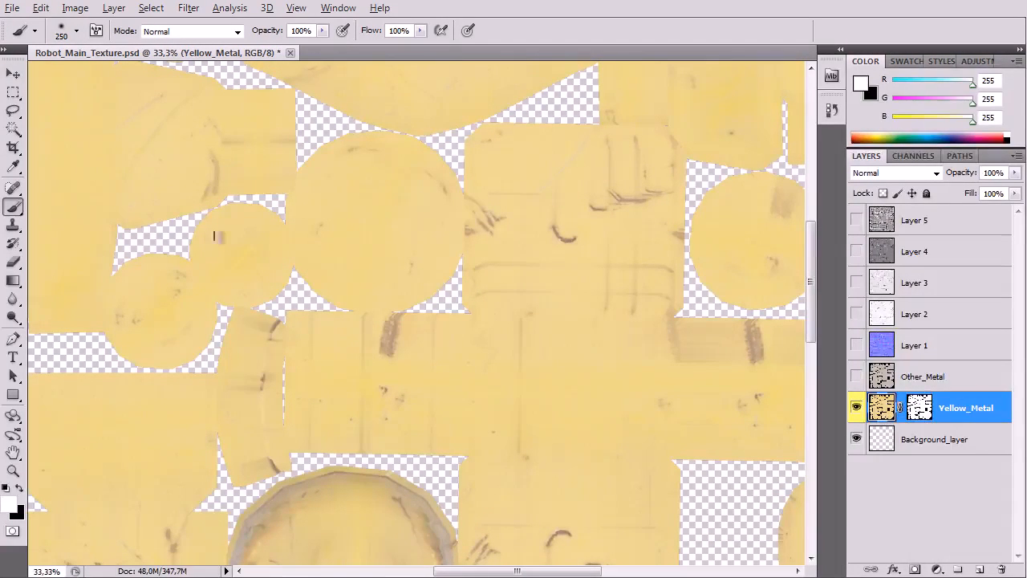
{"action": "left_click", "coordinate": [375, 234], "text": "alt"}
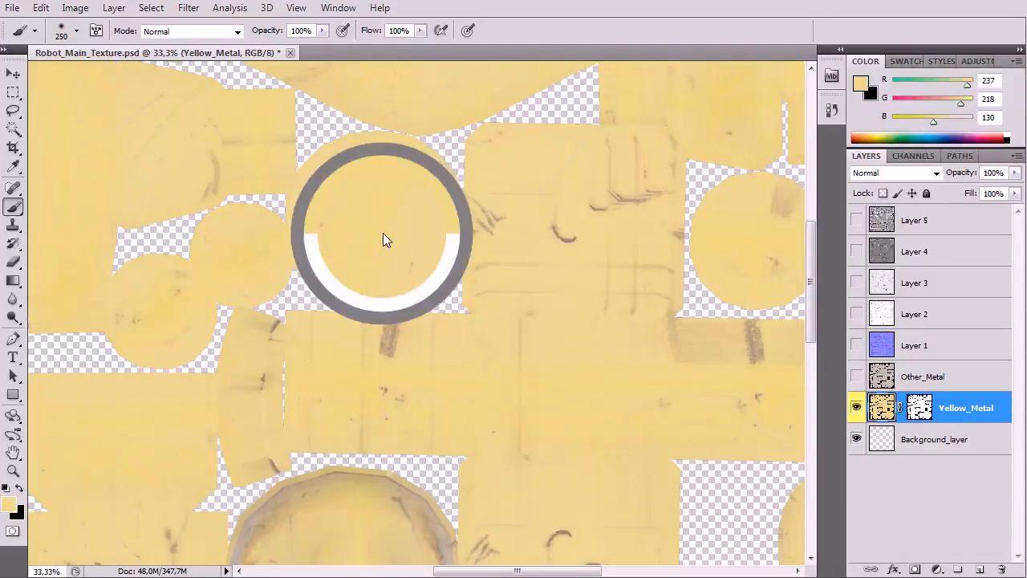
{"action": "left_click", "coordinate": [889, 446]}
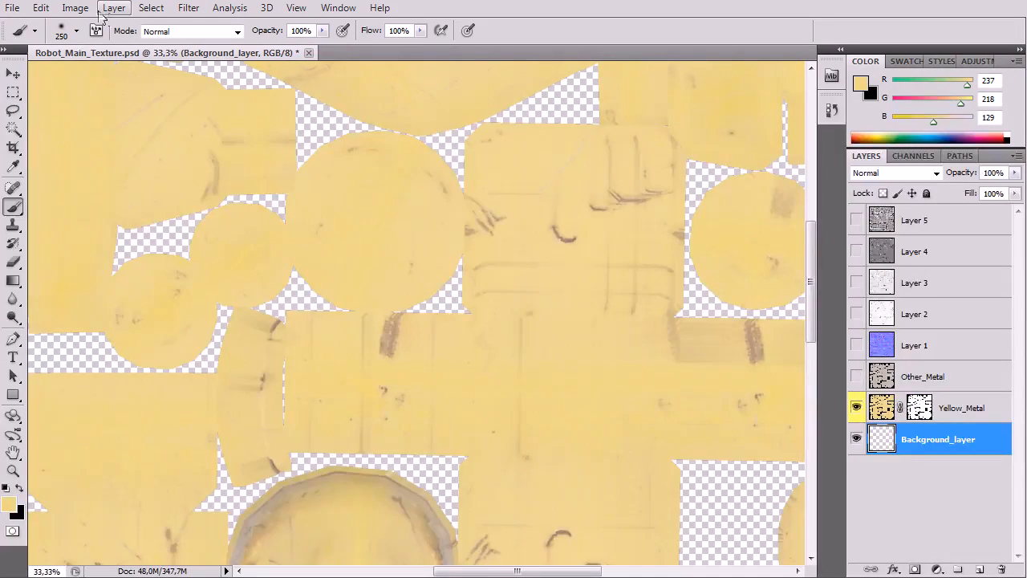
{"action": "key", "text": "alt+BackSpace"}
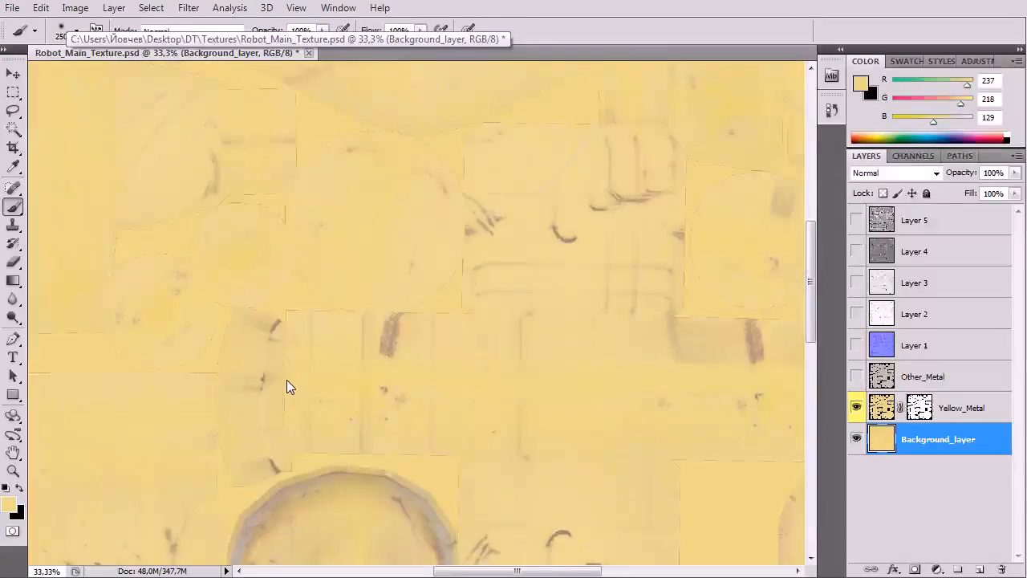
Step: Examine the borders of the texture pieces against the yellow background fill across the whole image
{"action": "key", "text": "ctrl+minus"}
{"action": "key", "text": "ctrl+minus"}
{"action": "left_click_drag", "start_coordinate": [287, 380], "coordinate": [321, 271]}
{"action": "left_click_drag", "start_coordinate": [370, 321], "coordinate": [340, 367]}
{"action": "left_click_drag", "start_coordinate": [360, 301], "coordinate": [335, 390]}
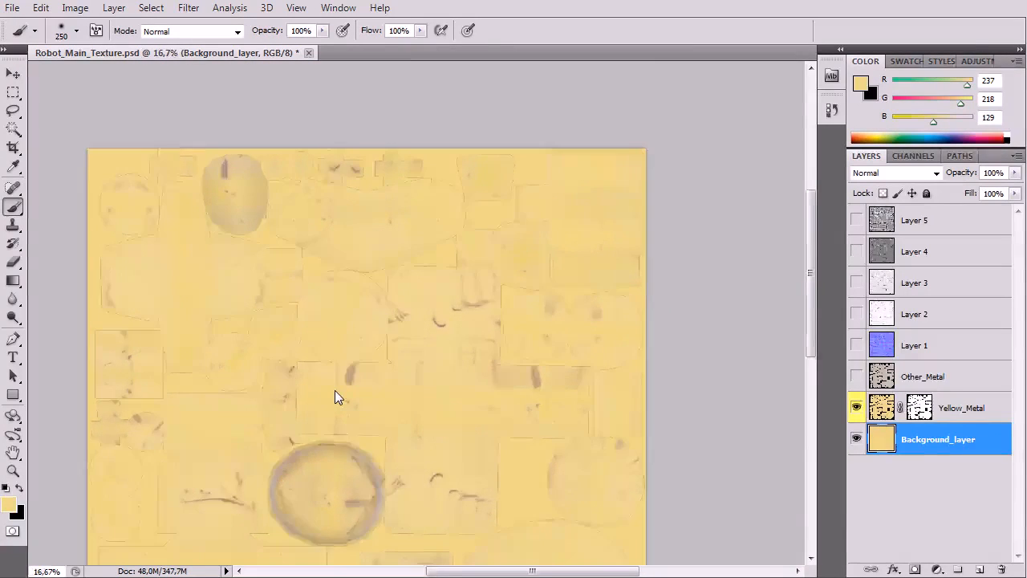
{"action": "key", "text": "ctrl+plus"}
{"action": "key", "text": "ctrl+plus"}
{"action": "key", "text": "ctrl+plus"}
{"action": "key", "text": "ctrl+plus"}
{"action": "left_click_drag", "start_coordinate": [456, 298], "coordinate": [404, 493]}
{"action": "left_click_drag", "start_coordinate": [390, 344], "coordinate": [380, 457]}
{"action": "left_click_drag", "start_coordinate": [387, 404], "coordinate": [582, 277]}
{"action": "key", "text": "ctrl+plus"}
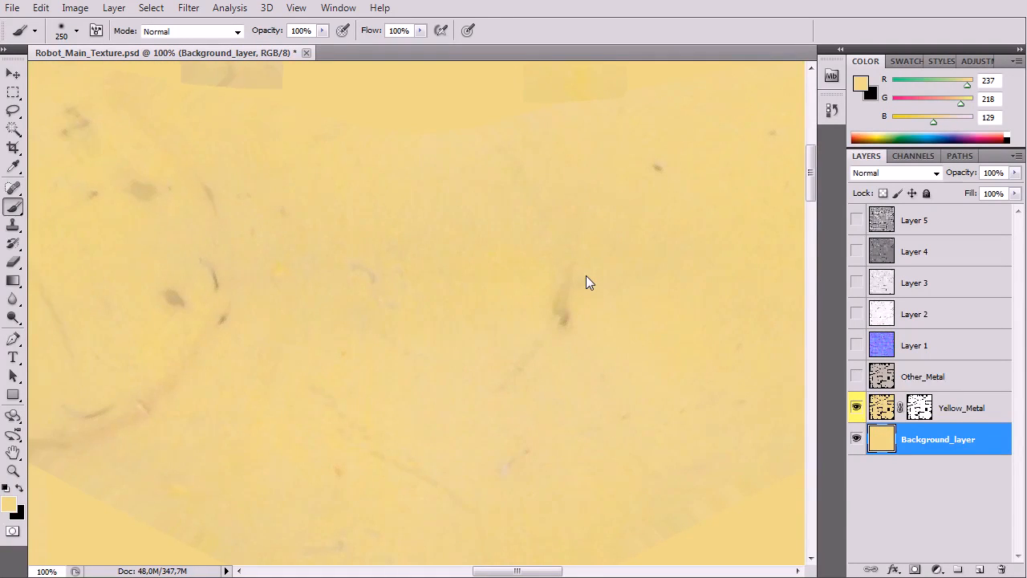
{"action": "key", "text": "ctrl+minus"}
{"action": "key", "text": "ctrl+minus"}
{"action": "key", "text": "ctrl+minus"}
{"action": "key", "text": "ctrl+minus"}
{"action": "key", "text": "ctrl+minus"}
{"action": "key", "text": "ctrl+minus"}
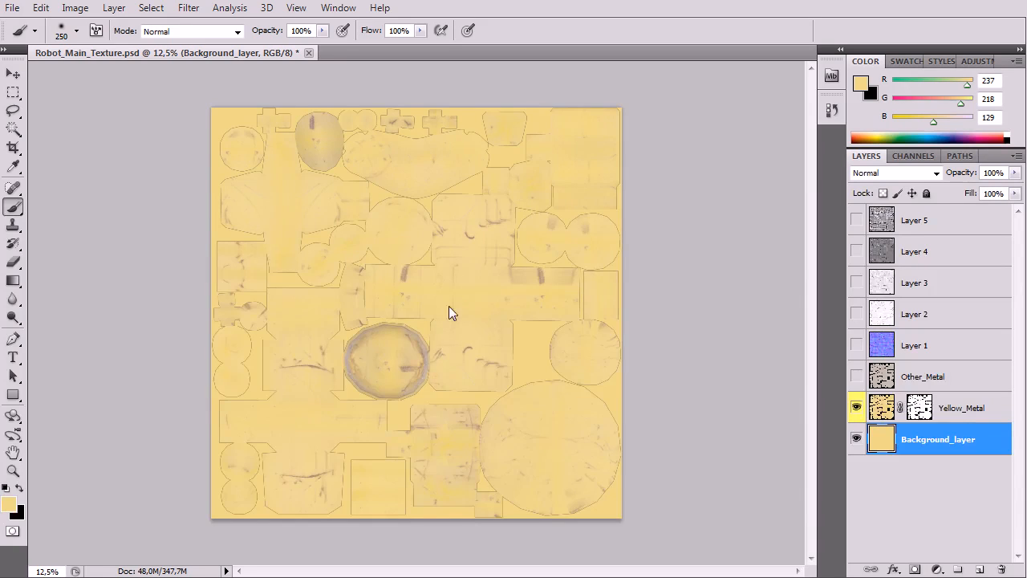
{"action": "key", "text": "ctrl+plus"}
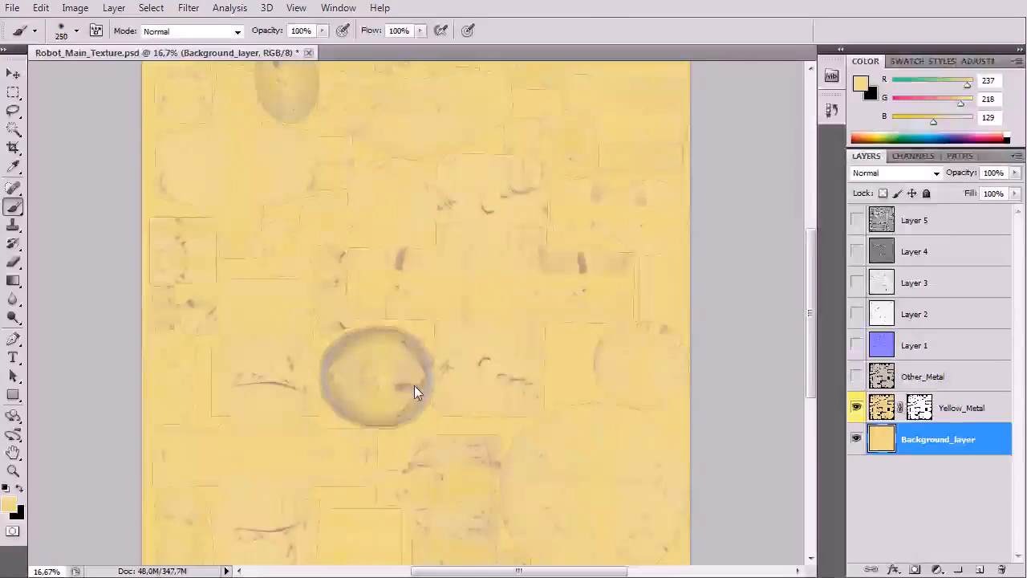
{"action": "scroll", "coordinate": [442, 306], "scroll_direction": "up", "scroll_amount": 2}
{"action": "scroll", "coordinate": [441, 305], "scroll_direction": "down", "scroll_amount": 2}
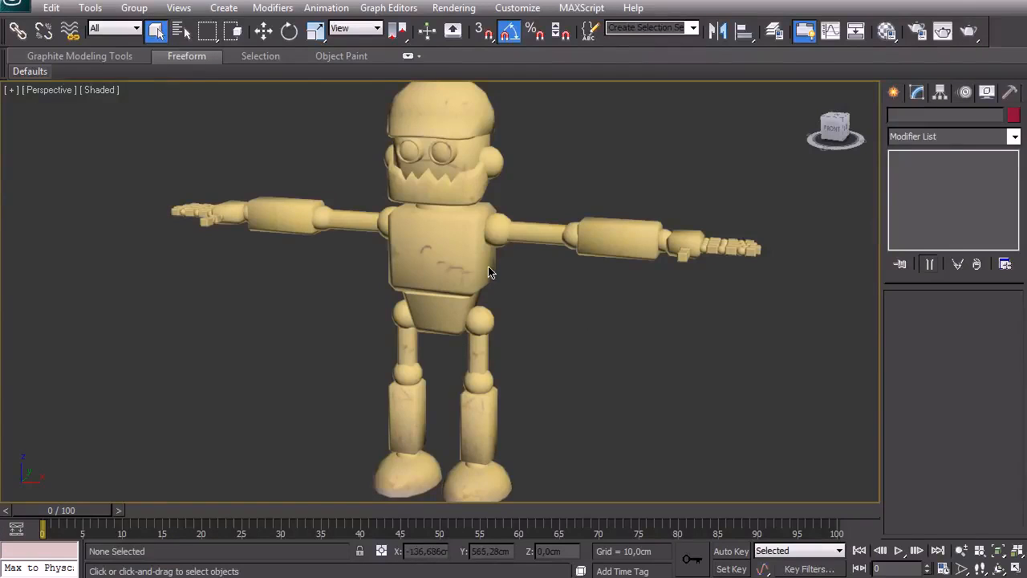
Step: Switch to 3ds Max and assign the plain grey 15 - Default material to the LP_Robot model
{"action": "left_click", "coordinate": [492, 273]}
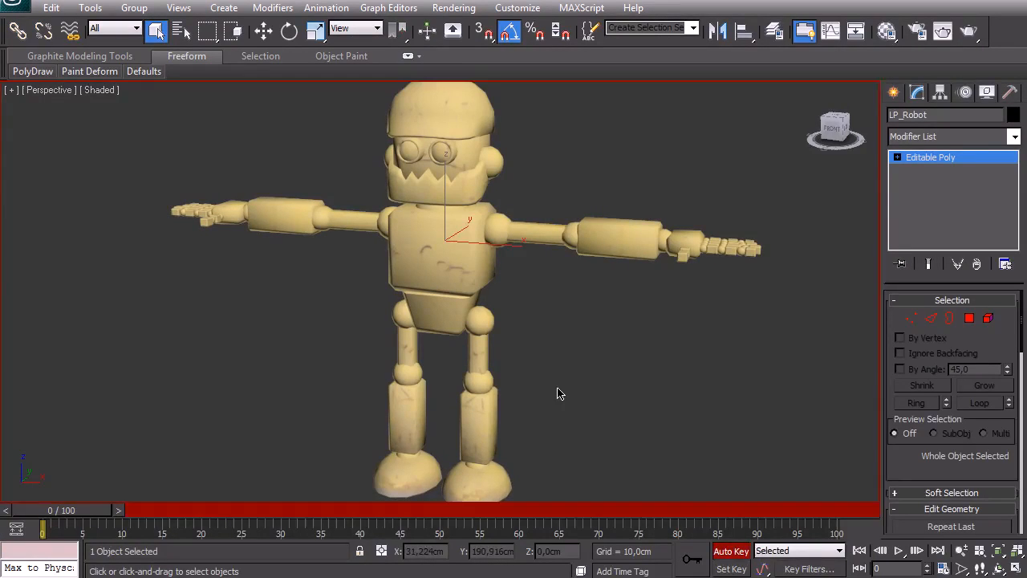
{"action": "key", "text": "m"}
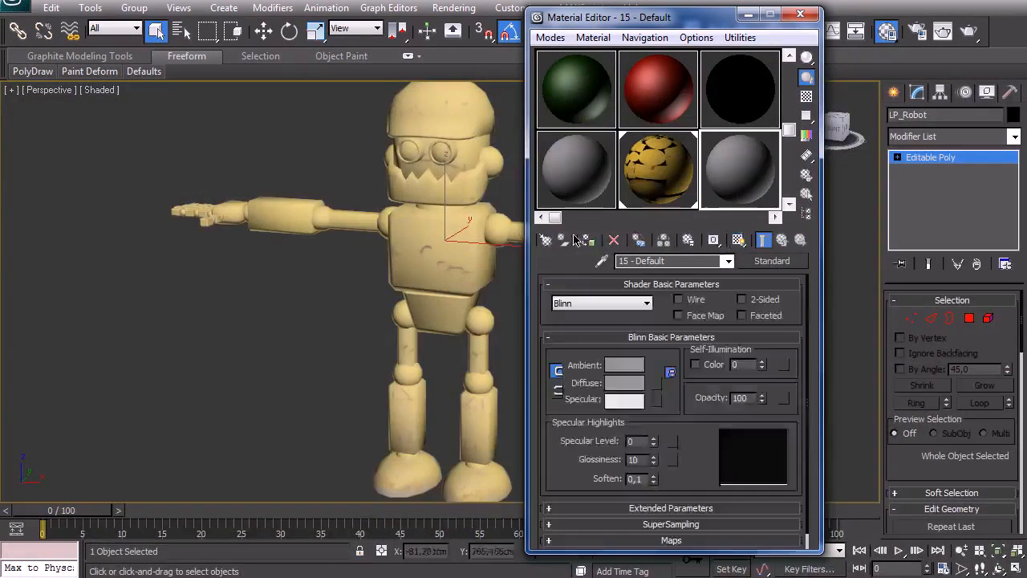
{"action": "left_click", "coordinate": [593, 242]}
{"action": "key", "text": "m"}
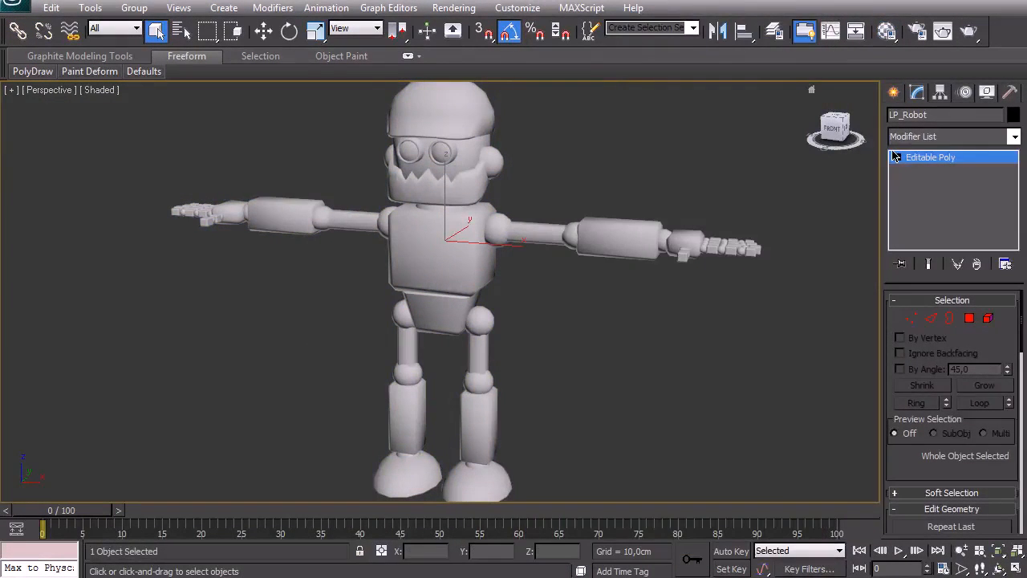
Step: Add an Unwrap UVW modifier to the robot and open its UV editor in polygon selection mode
{"action": "left_click", "coordinate": [915, 136]}
{"action": "scroll", "coordinate": [917, 141], "scroll_direction": "down", "scroll_amount": 15}
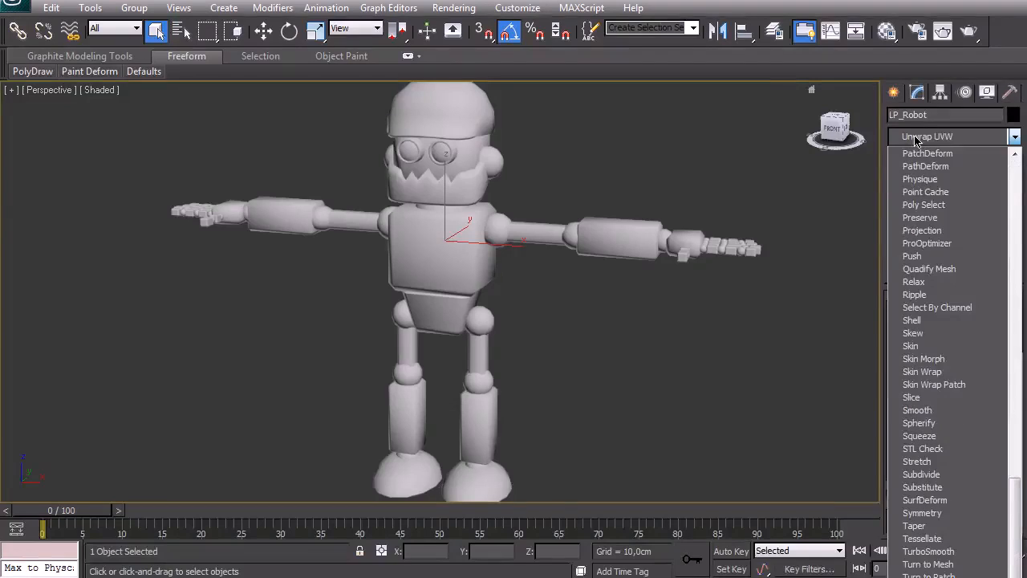
{"action": "left_click", "coordinate": [927, 577]}
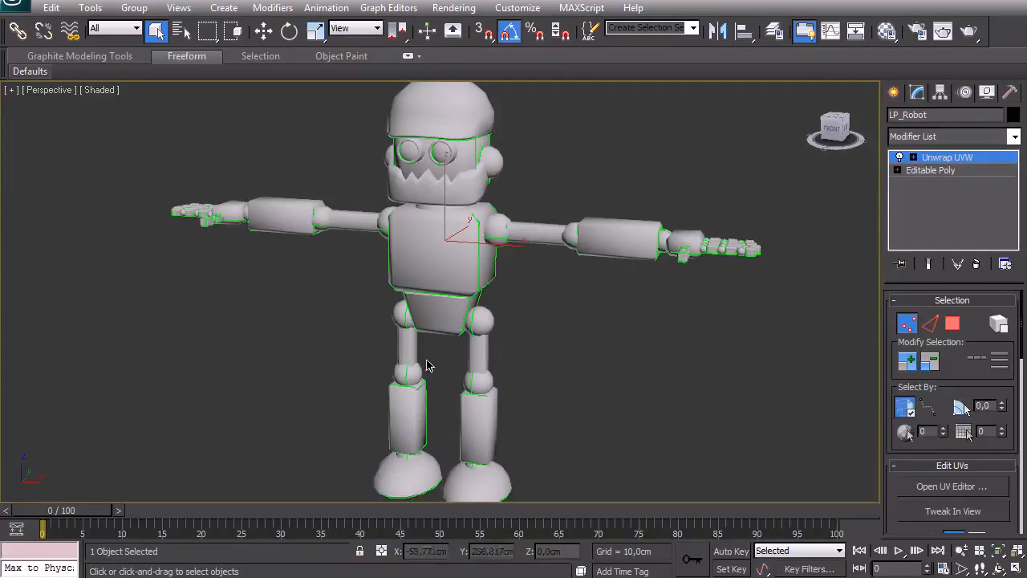
{"action": "left_click", "coordinate": [936, 486]}
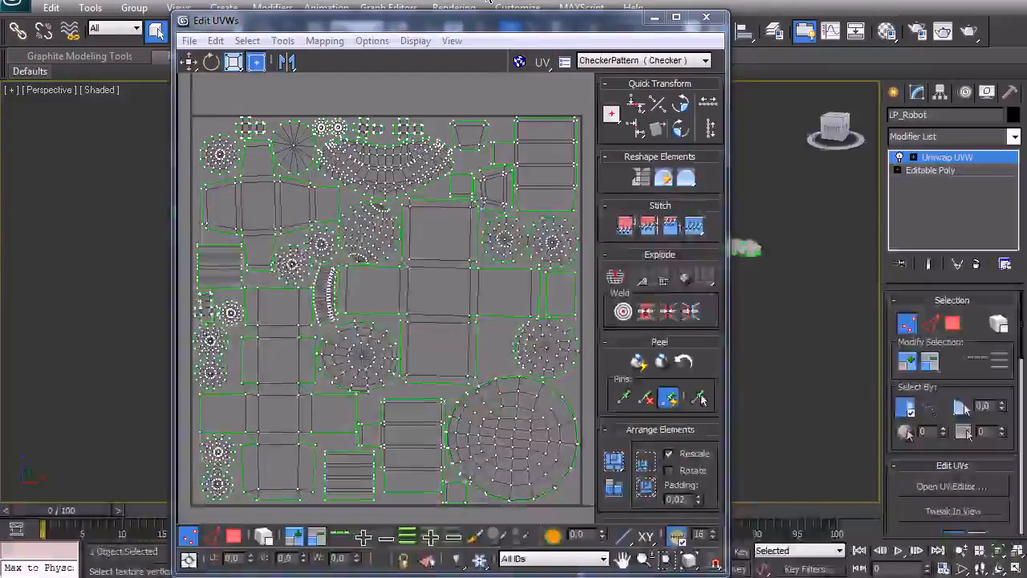
{"action": "left_click_drag", "start_coordinate": [461, 24], "coordinate": [478, 4]}
{"action": "key", "text": "3"}
{"action": "left_click", "coordinate": [408, 73]}
Step: Set the UVW template render size to 4096 by 4096 and turn off the overlap display
{"action": "left_click", "coordinate": [299, 21]}
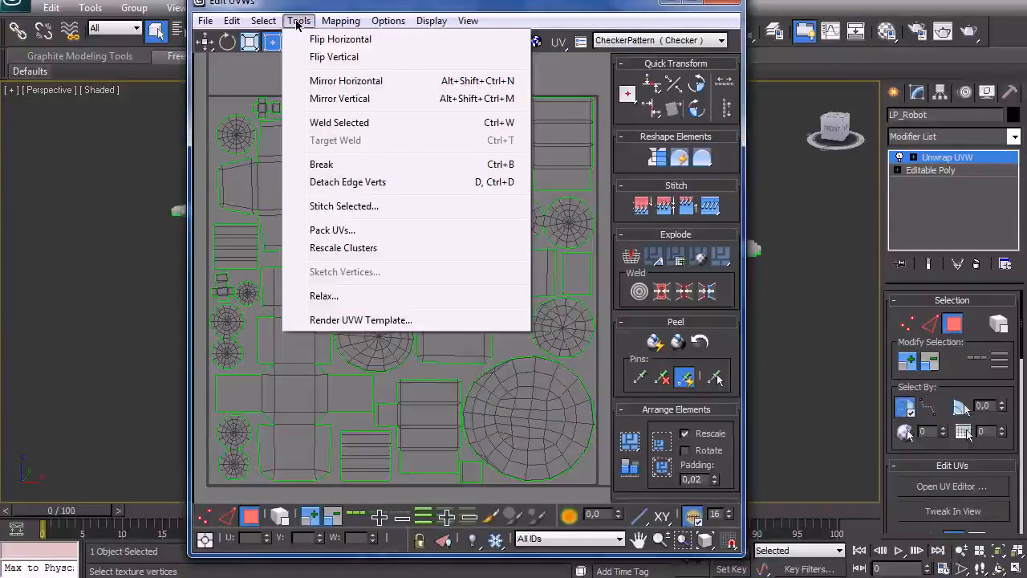
{"action": "left_click", "coordinate": [394, 321]}
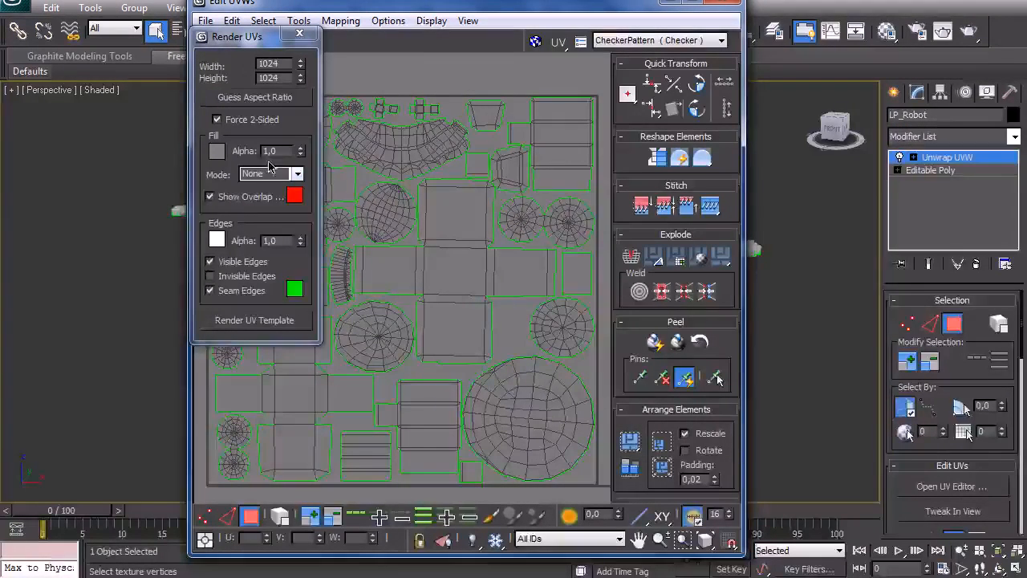
{"action": "left_click", "coordinate": [211, 197]}
{"action": "left_click_drag", "start_coordinate": [288, 66], "coordinate": [141, 86]}
{"action": "type", "text": "4096"}
{"action": "key", "text": "Tab"}
{"action": "type", "text": "409"}
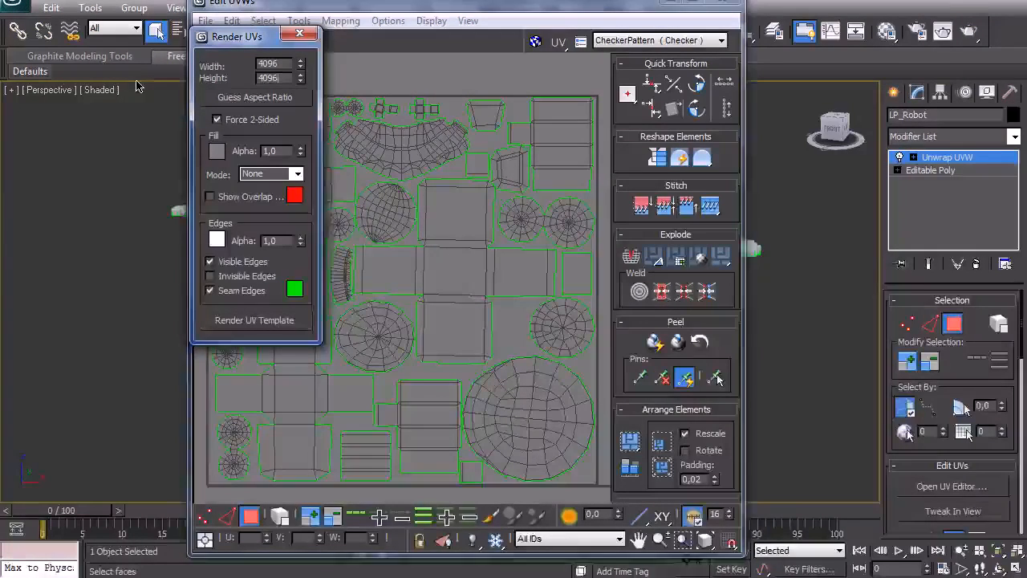
Step: Render the UV template, inspect its wireframe and seam edges up close, and close the rendered map
{"action": "left_click", "coordinate": [398, 231]}
{"action": "left_click_drag", "start_coordinate": [241, 36], "coordinate": [292, 49]}
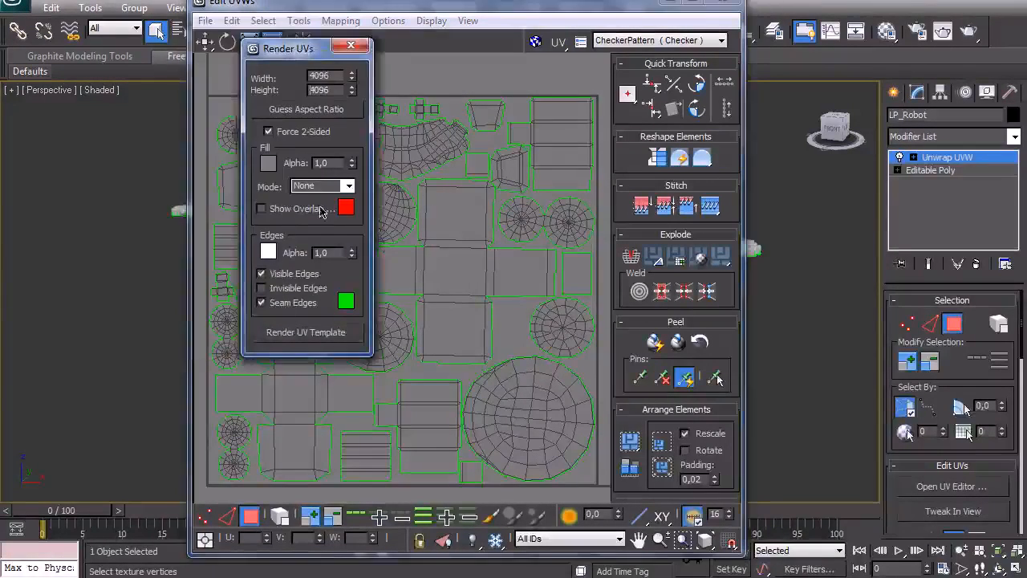
{"action": "left_click", "coordinate": [311, 335]}
{"action": "scroll", "coordinate": [346, 243], "scroll_direction": "down", "scroll_amount": 1}
{"action": "scroll", "coordinate": [404, 262], "scroll_direction": "up", "scroll_amount": 1}
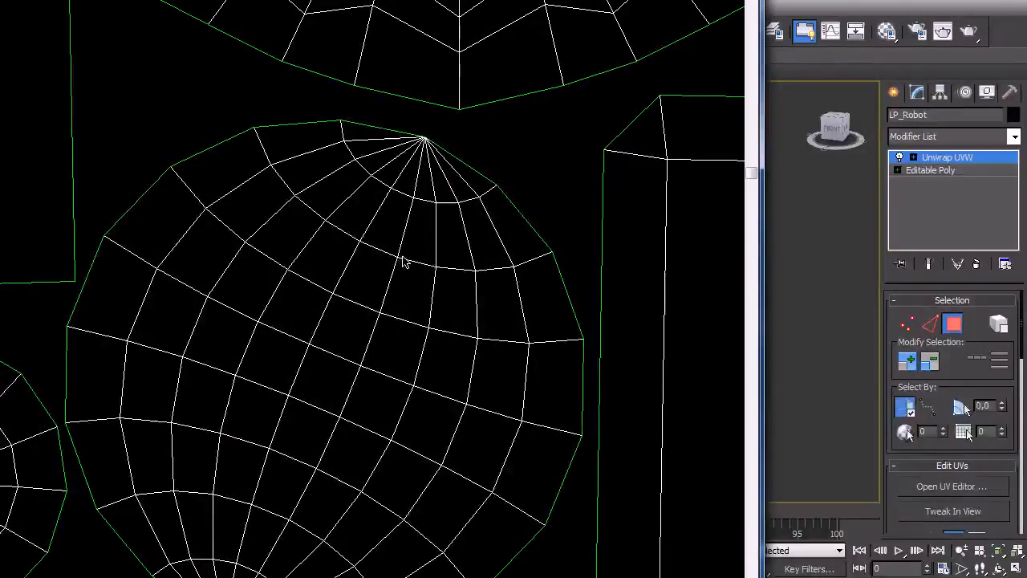
{"action": "left_click", "coordinate": [740, 1]}
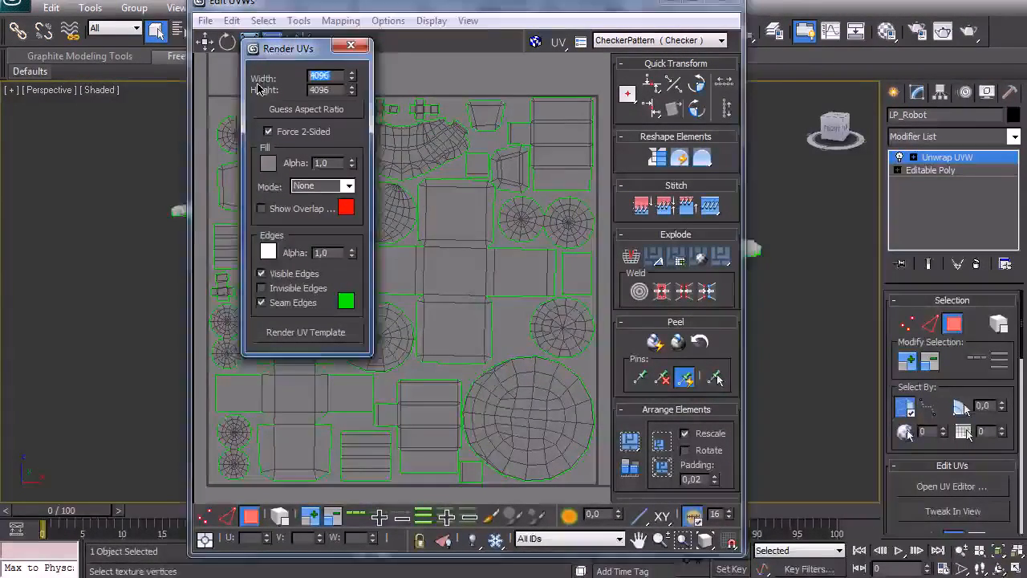
Step: Set the UVW template size to 2048 by 2048 and render the UV template again
{"action": "key", "text": "2"}
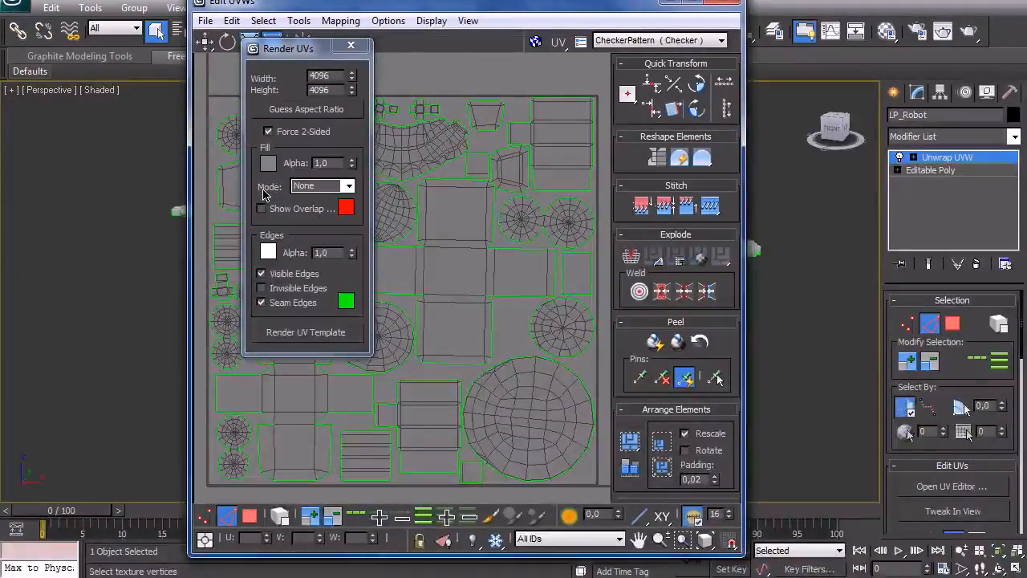
{"action": "left_click_drag", "start_coordinate": [332, 77], "coordinate": [115, 92]}
{"action": "type", "text": "20"}
{"action": "key", "text": "Tab"}
{"action": "type", "text": "2048"}
{"action": "key", "text": "Return"}
{"action": "left_click", "coordinate": [331, 337]}
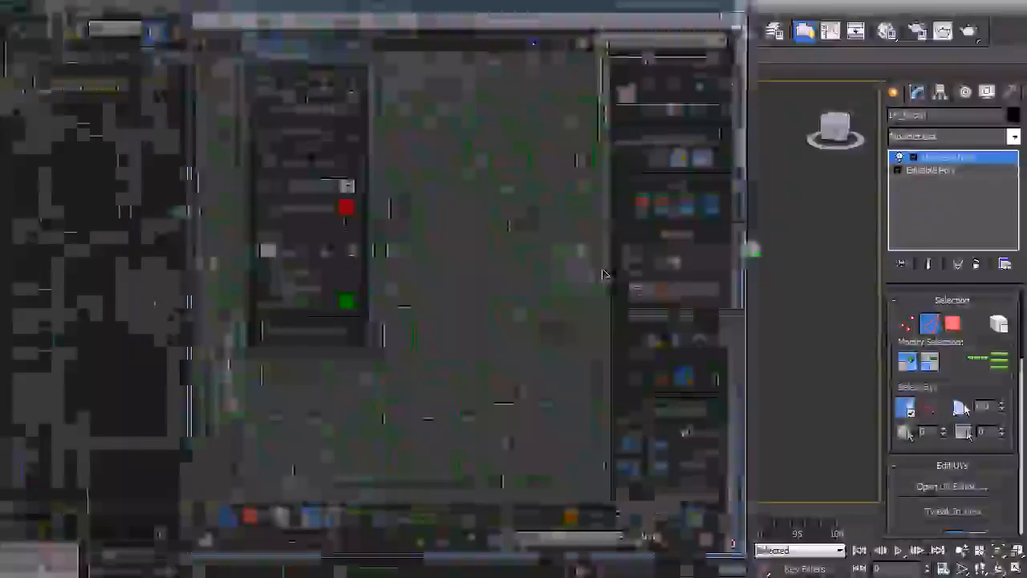
{"action": "scroll", "coordinate": [281, 190], "scroll_direction": "down", "scroll_amount": 1}
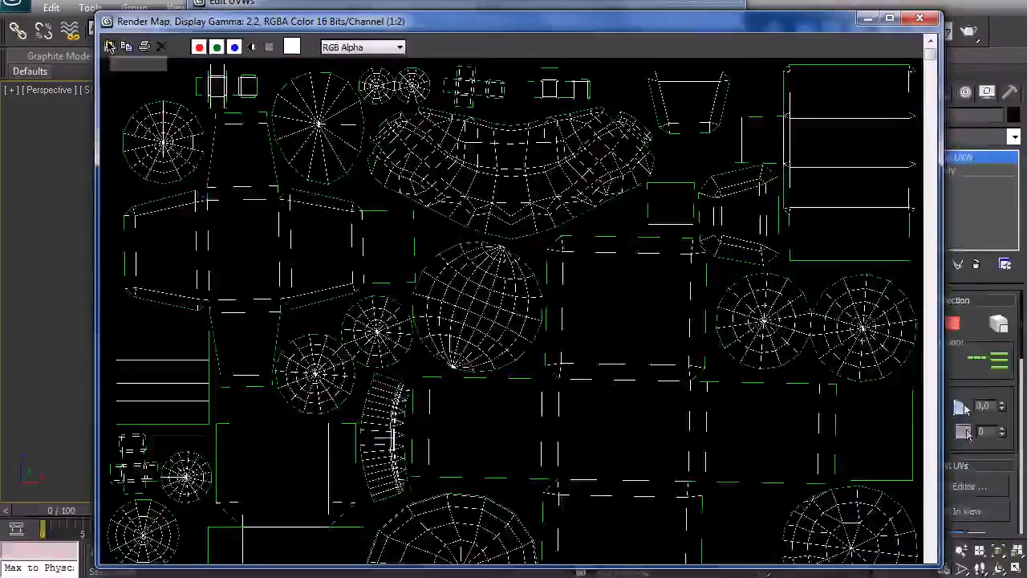
Step: Save the rendered template as Uv.jpg in the Textures folder at quality 100, and close the rendered map and UV editor
{"action": "left_click", "coordinate": [104, 45]}
{"action": "type", "text": "Uv.jpg"}
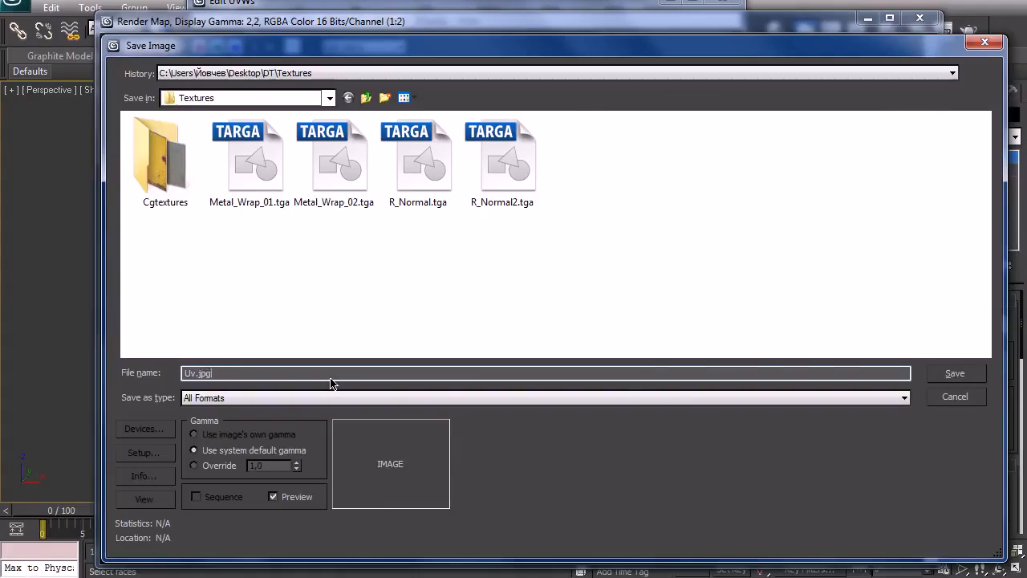
{"action": "key", "text": "Return"}
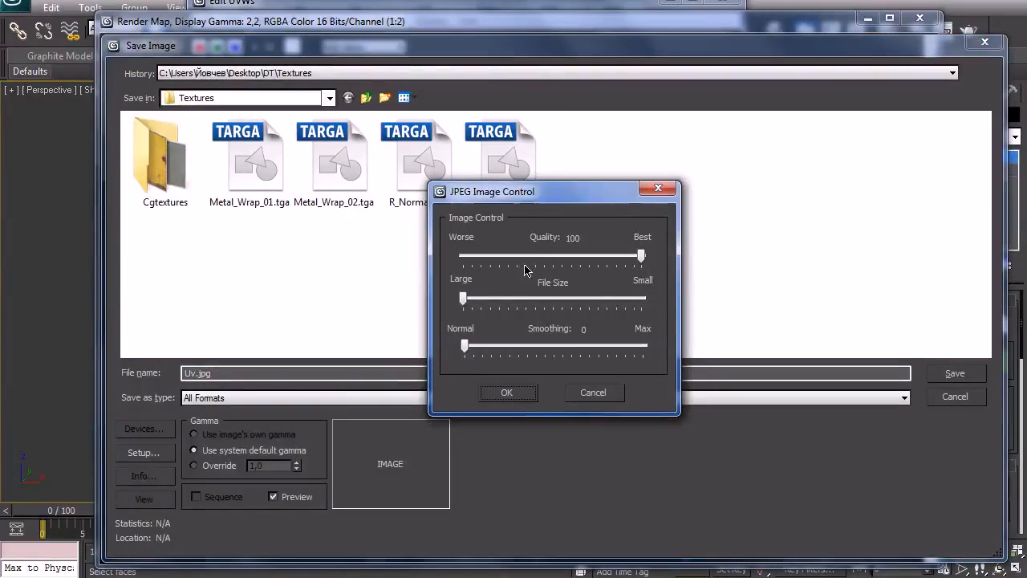
{"action": "left_click", "coordinate": [508, 393]}
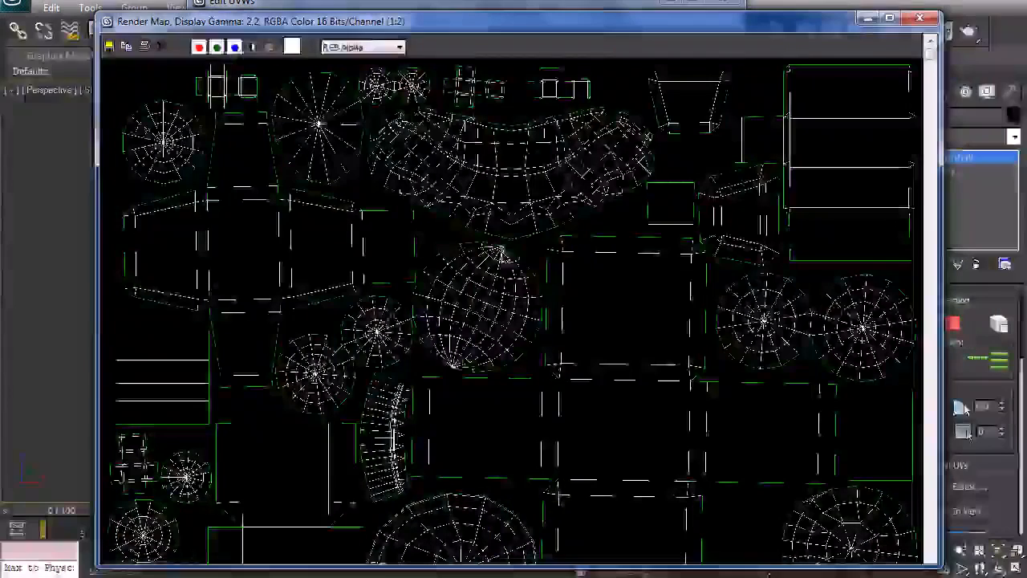
{"action": "left_click", "coordinate": [919, 17]}
{"action": "left_click", "coordinate": [725, 2]}
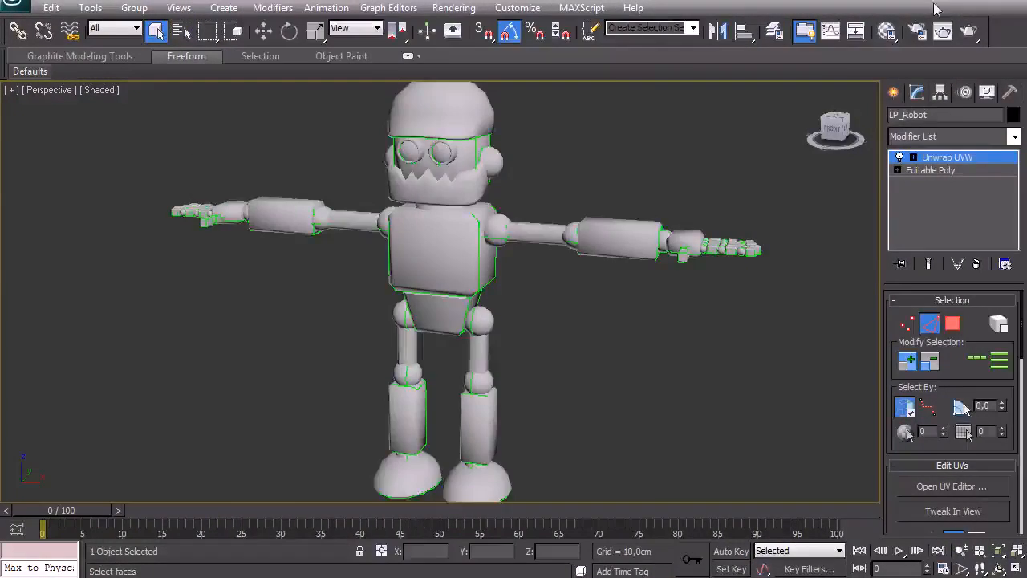
Step: Switch to Photoshop and open Uv.jpg from the Textures folder
{"action": "key", "text": "alt+Tab"}
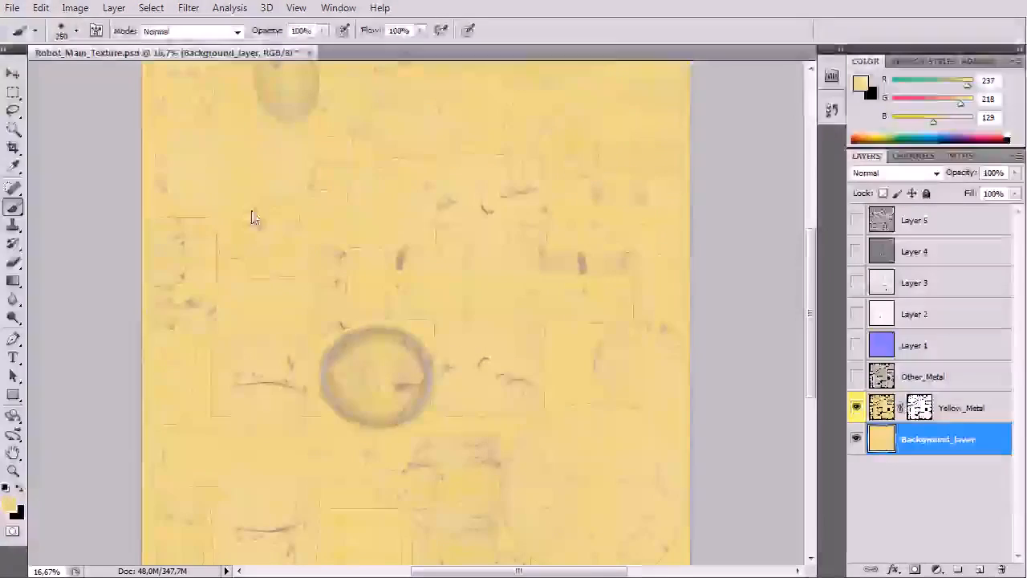
{"action": "left_click", "coordinate": [14, 7]}
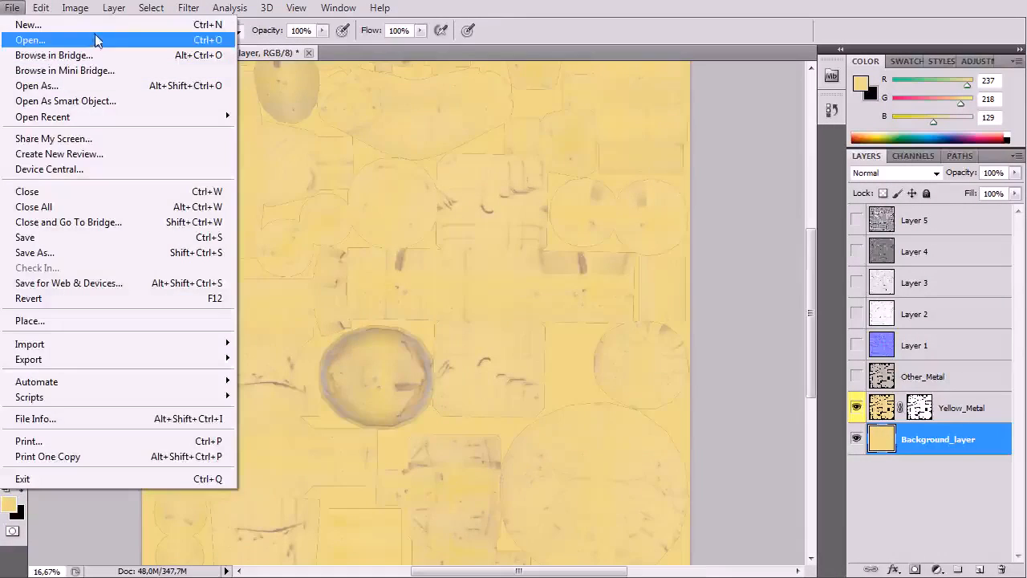
{"action": "left_click", "coordinate": [122, 40]}
{"action": "left_click", "coordinate": [625, 290]}
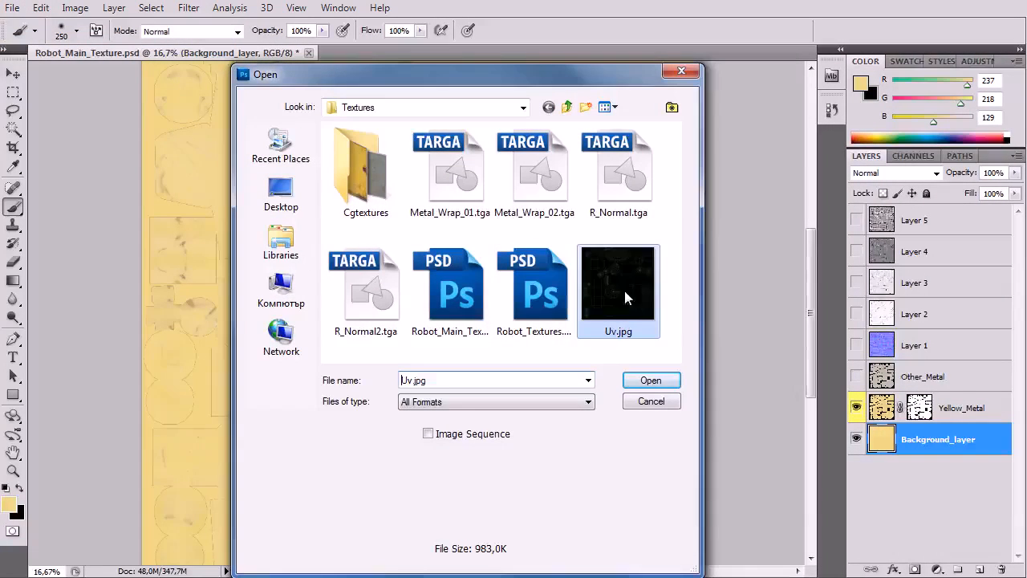
{"action": "left_click", "coordinate": [651, 380]}
Step: Cut the whole Uv.jpg image, paste it into Robot_Main_Texture.psd as a layer, and move that layer above all the others
{"action": "key", "text": "ctrl+a"}
{"action": "key", "text": "ctrl+x"}
{"action": "left_click", "coordinate": [219, 51]}
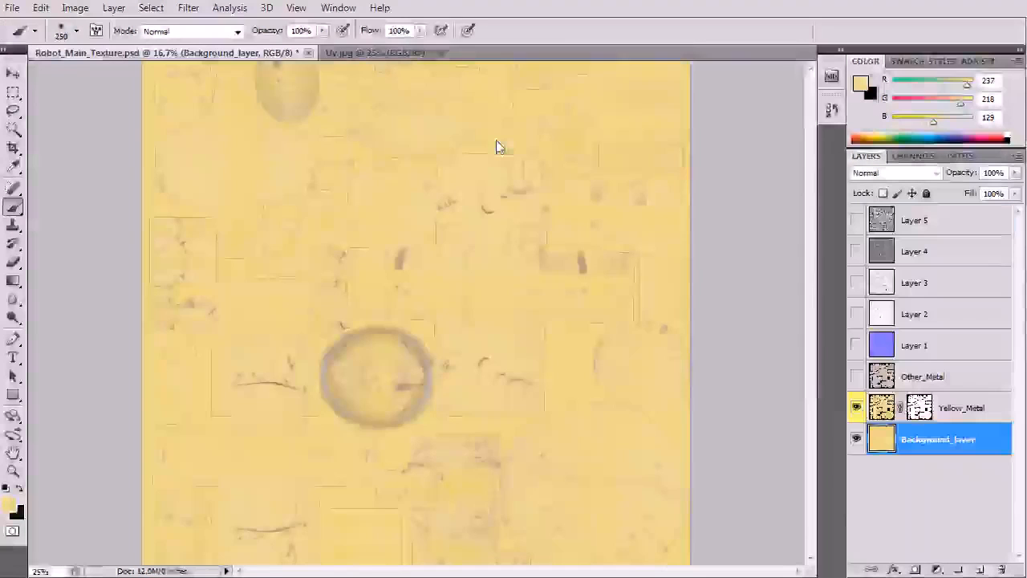
{"action": "key", "text": "ctrl+v"}
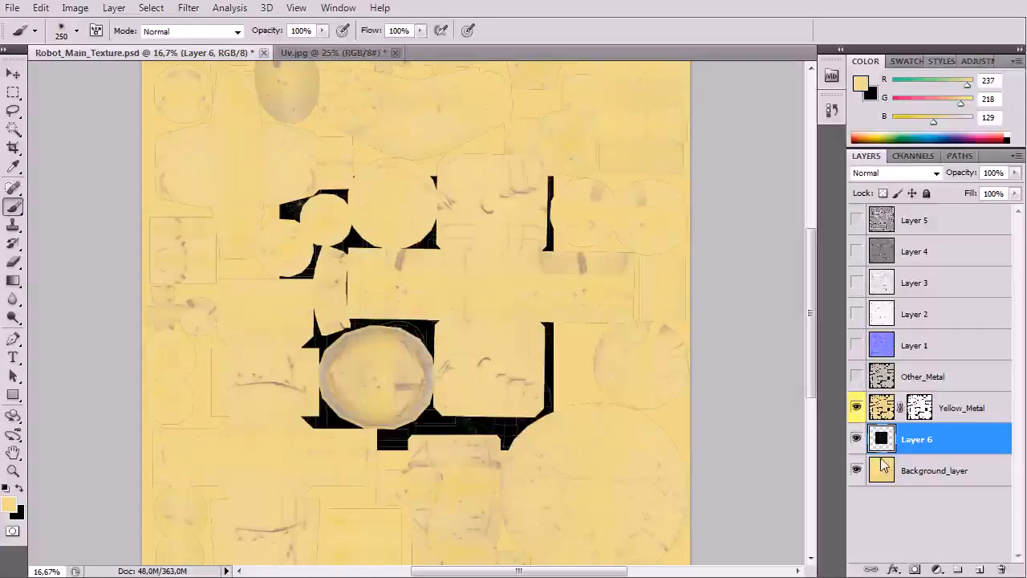
{"action": "left_click_drag", "start_coordinate": [894, 224], "coordinate": [893, 214]}
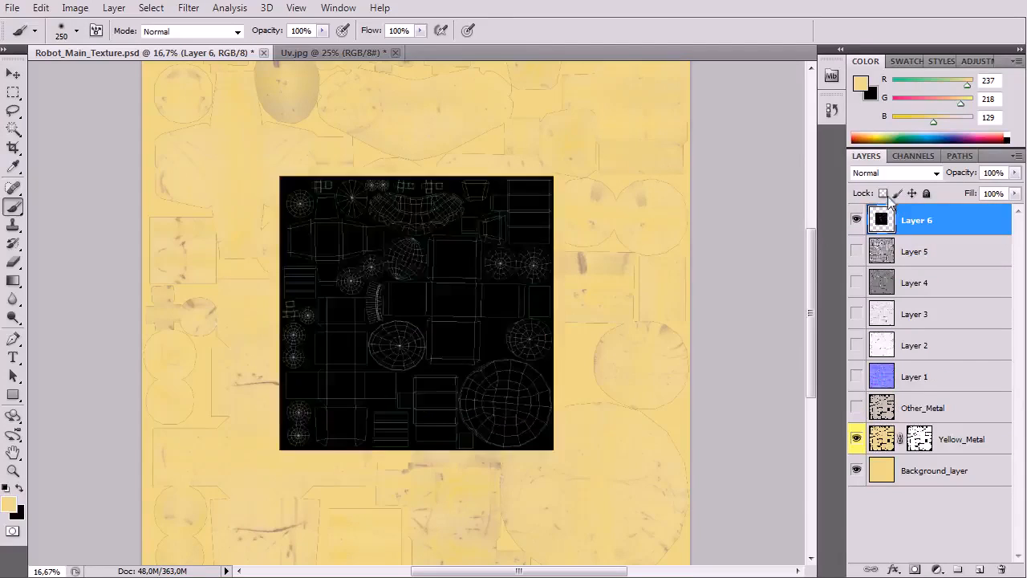
Step: Scale the pasted UV wireframe layer so that it covers the entire texture canvas
{"action": "key", "text": "ctrl+minus"}
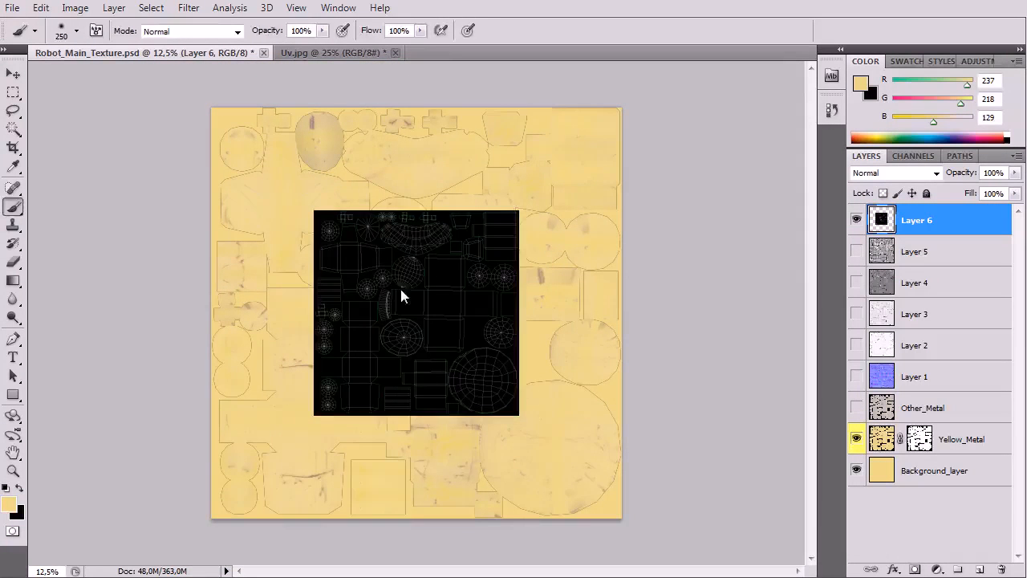
{"action": "key", "text": "ctrl+t"}
{"action": "left_click_drag", "start_coordinate": [315, 212], "coordinate": [212, 108], "text": "shift"}
{"action": "left_click_drag", "start_coordinate": [520, 416], "coordinate": [610, 511], "text": "shift"}
{"action": "key", "text": "Return"}
{"action": "key", "text": "b"}
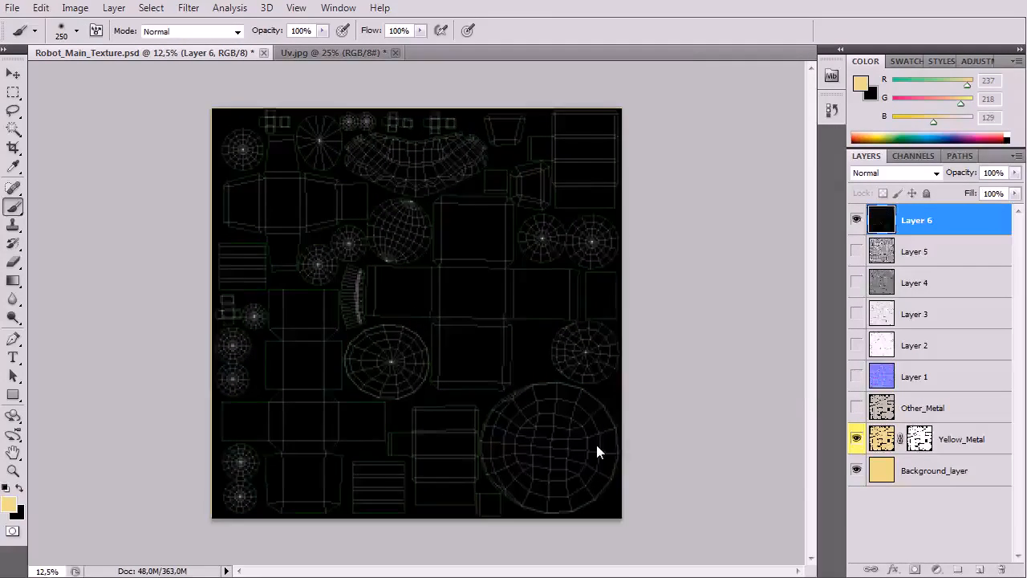
{"action": "key", "text": "ctrl+plus"}
{"action": "key", "text": "ctrl+minus"}
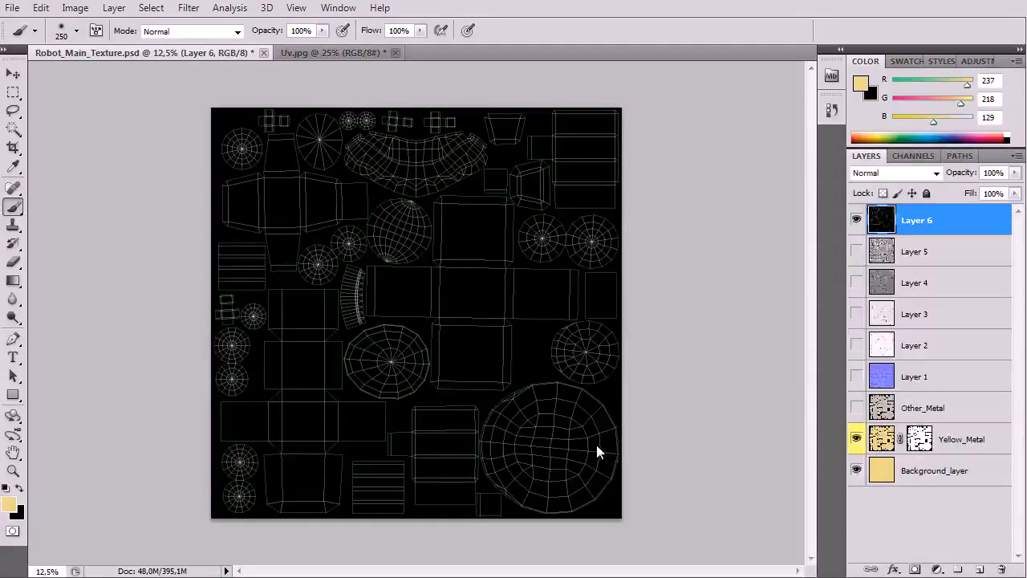
Step: Invert the UV wireframe layer's colours and set its blending mode to Multiply
{"action": "key", "text": "ctrl+i"}
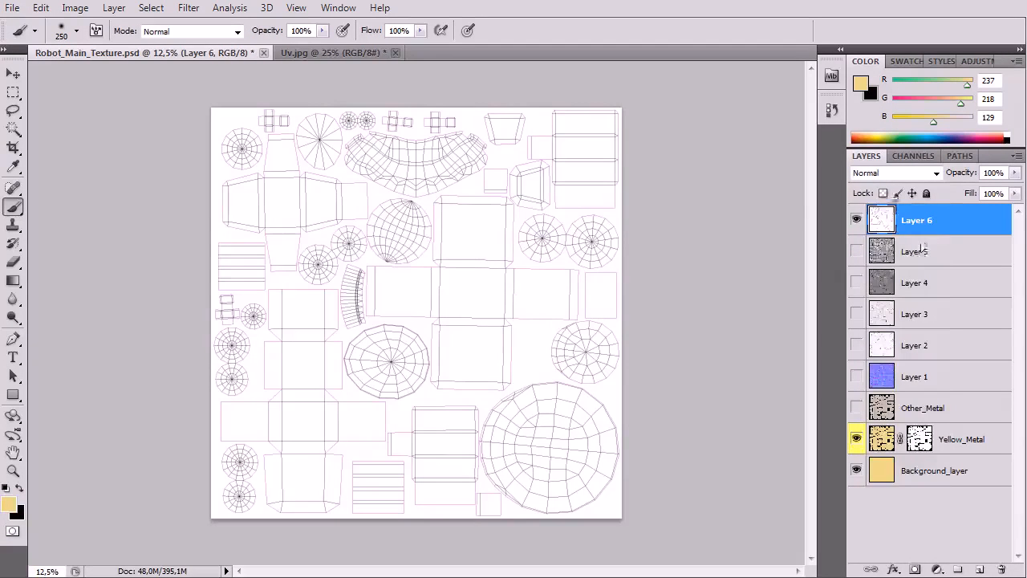
{"action": "left_click", "coordinate": [895, 172]}
{"action": "left_click", "coordinate": [873, 236]}
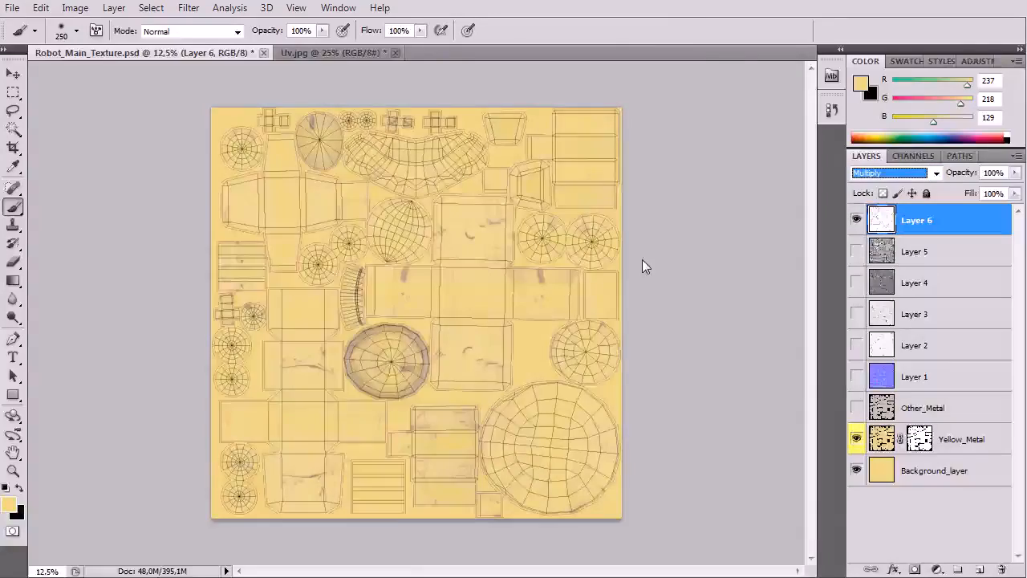
Step: Examine up close how the wireframe lines and seam edges fit the UV islands of the yellow texture
{"action": "key", "text": "ctrl+plus"}
{"action": "key", "text": "ctrl+plus"}
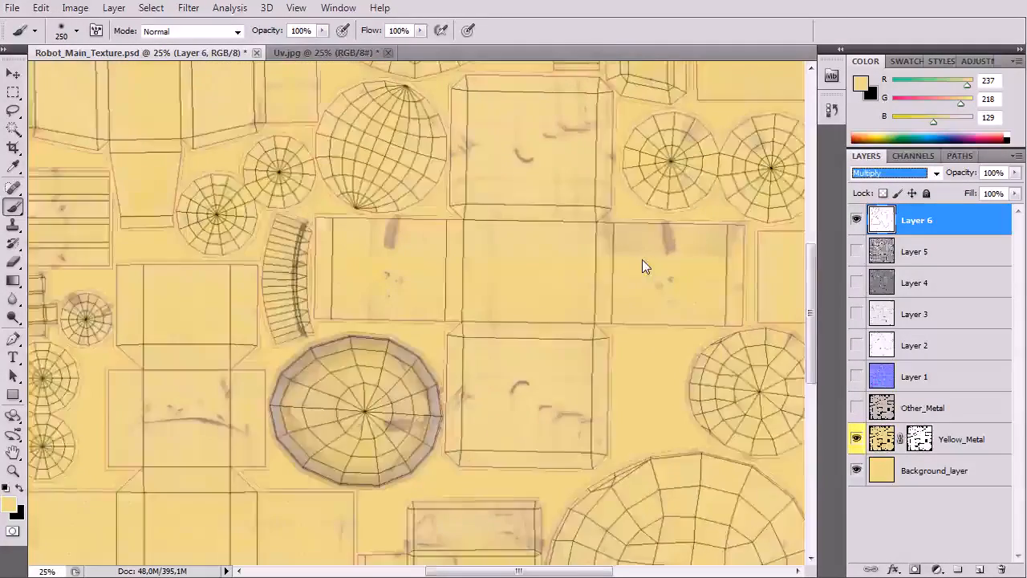
{"action": "key", "text": "ctrl+plus"}
{"action": "left_click_drag", "start_coordinate": [314, 253], "coordinate": [520, 465]}
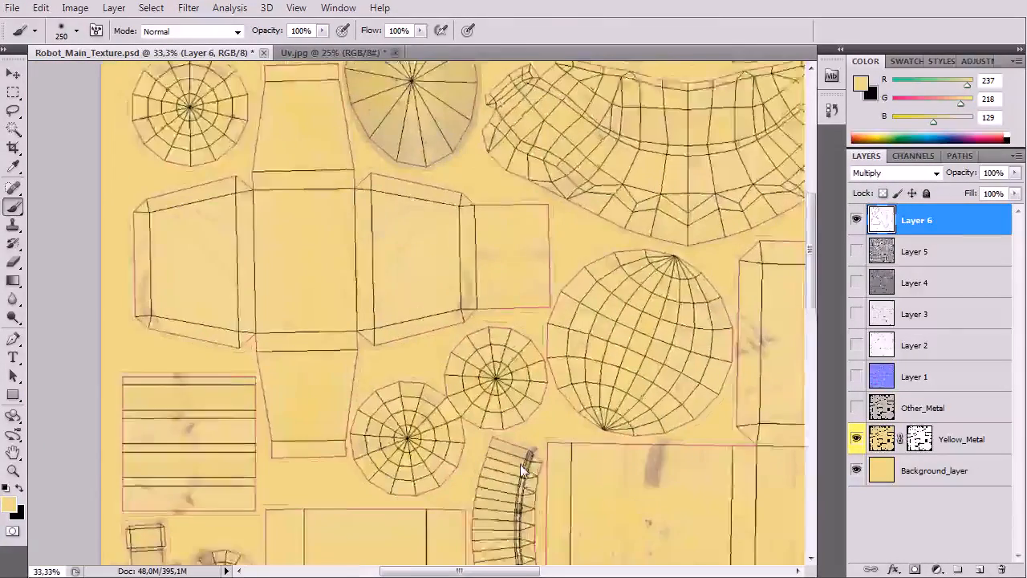
{"action": "key", "text": "ctrl+plus"}
{"action": "left_click_drag", "start_coordinate": [285, 243], "coordinate": [476, 433]}
{"action": "key", "text": "ctrl+plus"}
{"action": "left_click_drag", "start_coordinate": [422, 298], "coordinate": [375, 392]}
{"action": "left_click_drag", "start_coordinate": [507, 278], "coordinate": [390, 337]}
{"action": "left_click_drag", "start_coordinate": [516, 279], "coordinate": [312, 243]}
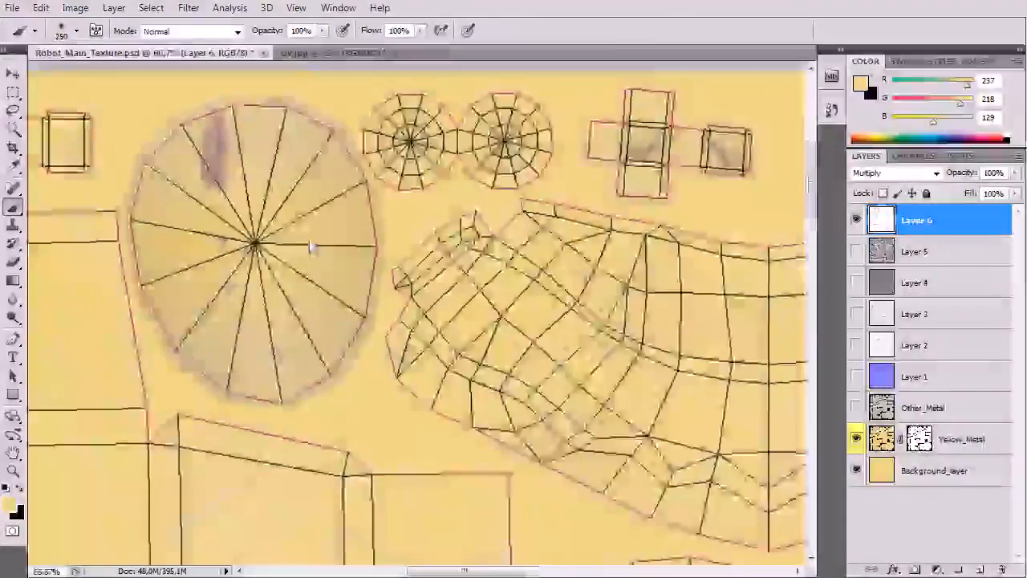
{"action": "key", "text": "ctrl+minus"}
{"action": "key", "text": "ctrl+plus"}
{"action": "left_click_drag", "start_coordinate": [429, 268], "coordinate": [281, 286]}
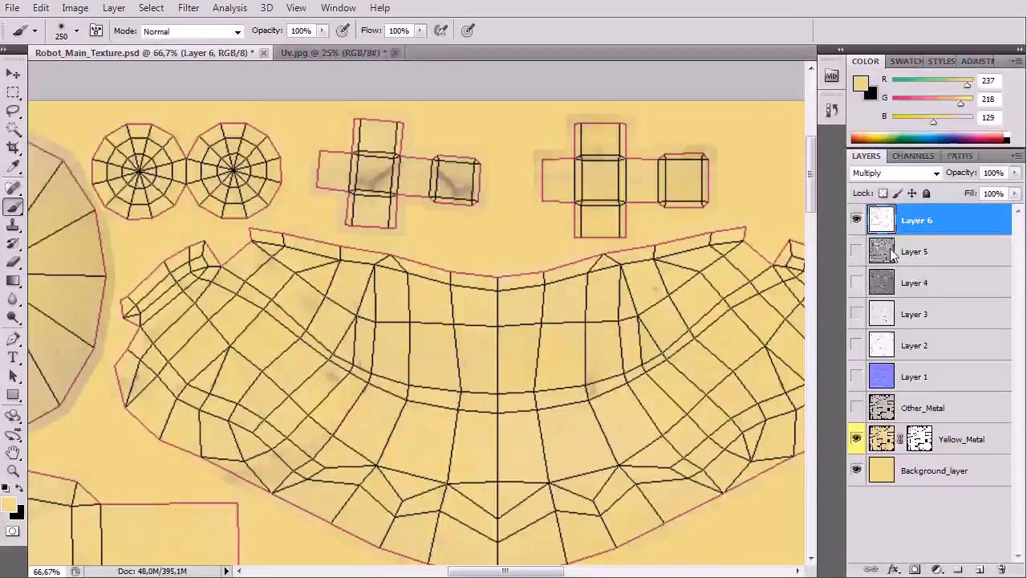
Step: Desaturate the UV wireframe layer to remove the colour from its seam lines
{"action": "left_click", "coordinate": [73, 10]}
{"action": "mouse_move", "coordinate": [155, 59]}
{"action": "left_click", "coordinate": [347, 351]}
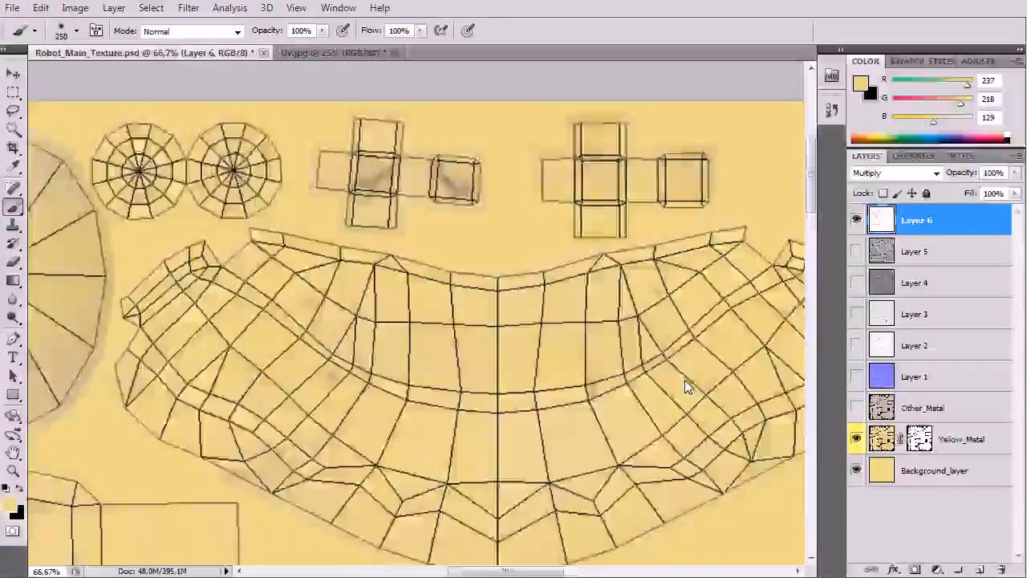
Step: Darken the wireframe lines with a Brightness/Contrast adjustment of brightness -114 and contrast 48
{"action": "key", "text": "ctrl+minus"}
{"action": "key", "text": "ctrl+minus"}
{"action": "key", "text": "ctrl+plus"}
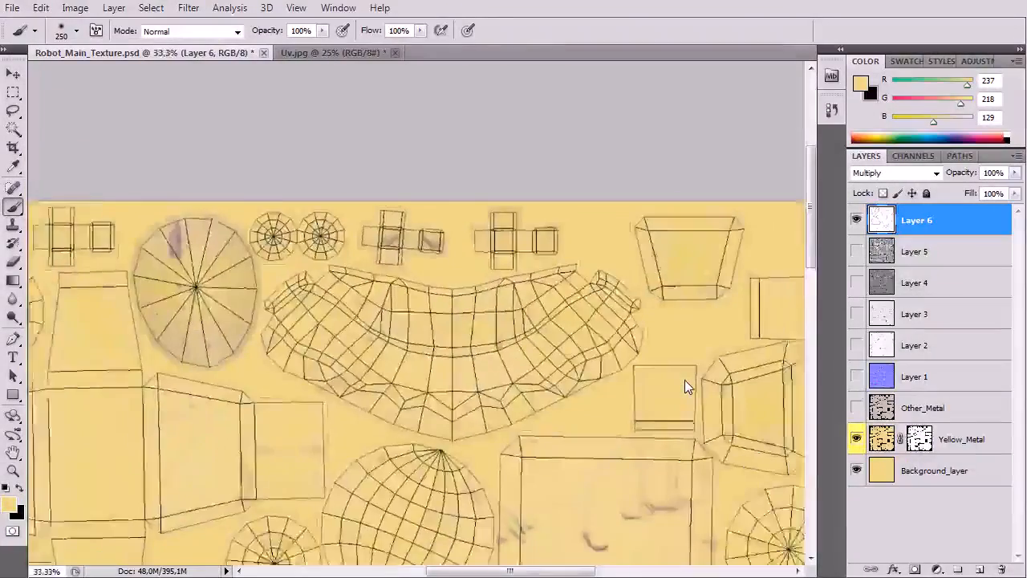
{"action": "key", "text": "ctrl+minus"}
{"action": "key", "text": "ctrl+minus"}
{"action": "key", "text": "ctrl+minus"}
{"action": "key", "text": "ctrl+plus"}
{"action": "key", "text": "ctrl+plus"}
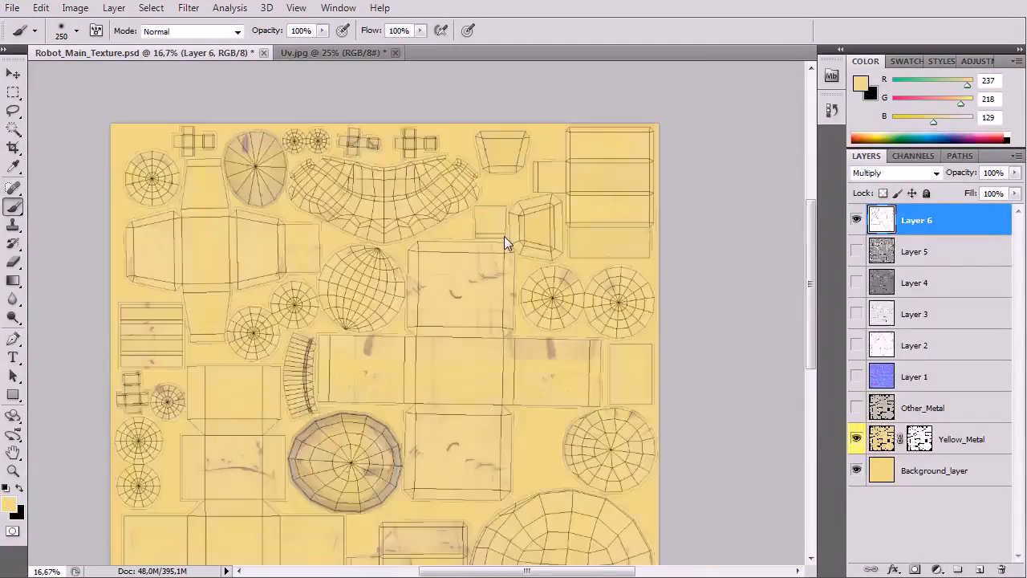
{"action": "left_click", "coordinate": [76, 8]}
{"action": "mouse_move", "coordinate": [81, 45]}
{"action": "left_click", "coordinate": [289, 29]}
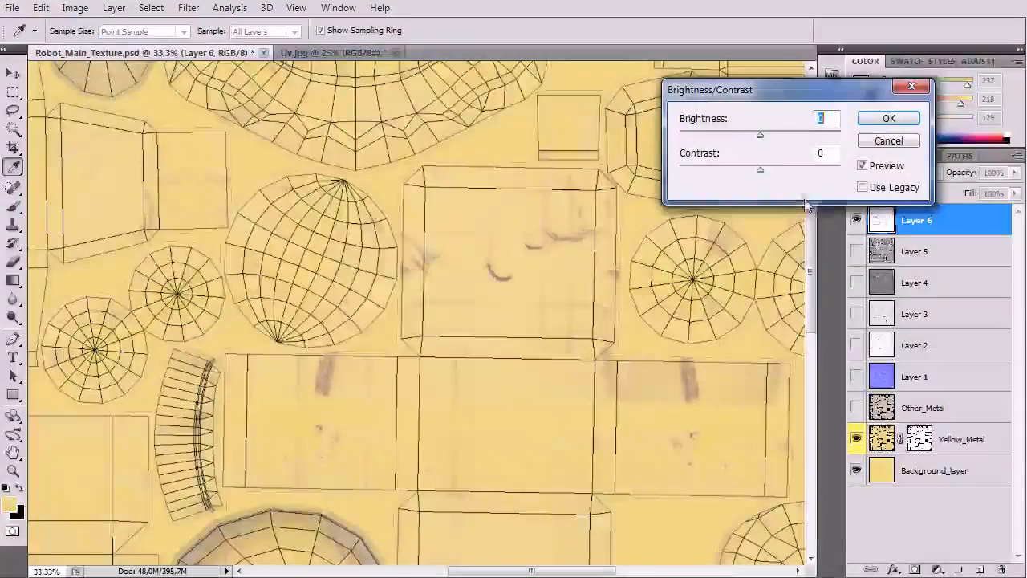
{"action": "left_click_drag", "start_coordinate": [760, 170], "coordinate": [814, 187]}
{"action": "left_click_drag", "start_coordinate": [760, 134], "coordinate": [699, 133]}
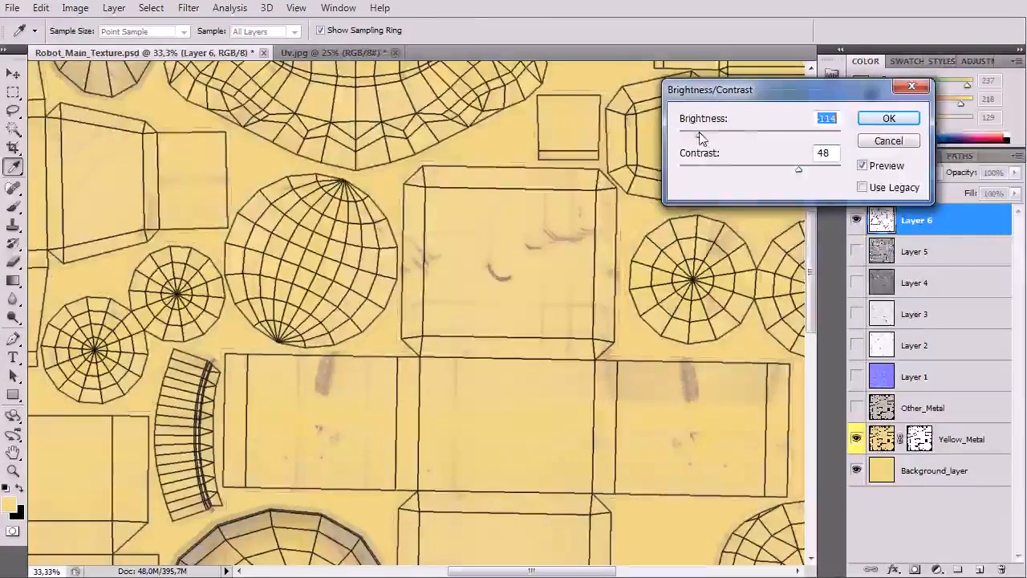
{"action": "left_click", "coordinate": [874, 119]}
Step: Examine the darkened wireframe across the texture and briefly show the Other_Metal layer for comparison
{"action": "left_click_drag", "start_coordinate": [399, 281], "coordinate": [488, 229]}
{"action": "key", "text": "ctrl+minus"}
{"action": "key", "text": "ctrl+minus"}
{"action": "key", "text": "ctrl+plus"}
{"action": "key", "text": "ctrl+plus"}
{"action": "left_click_drag", "start_coordinate": [451, 294], "coordinate": [407, 175]}
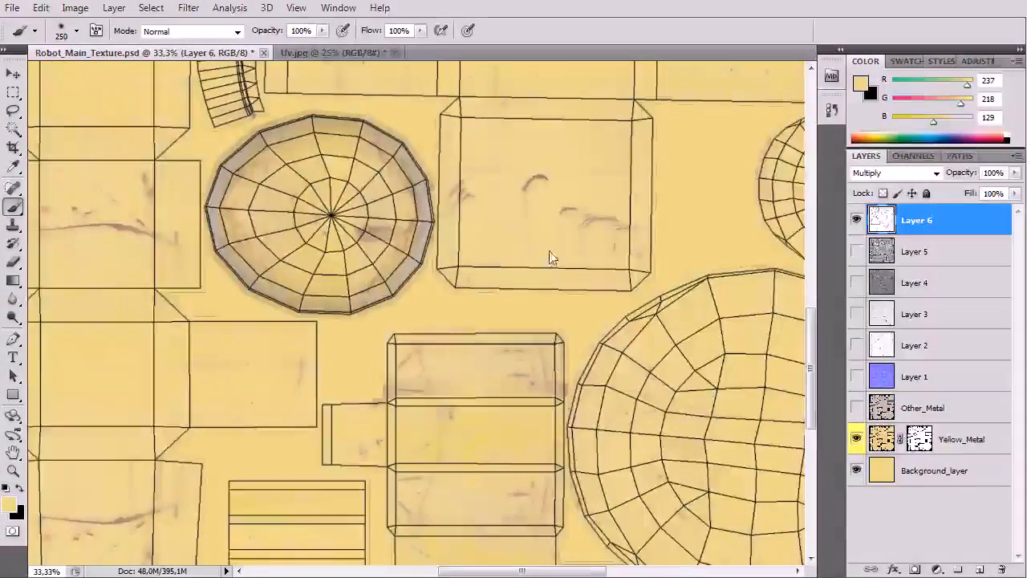
{"action": "key", "text": "ctrl+minus"}
{"action": "key", "text": "ctrl+minus"}
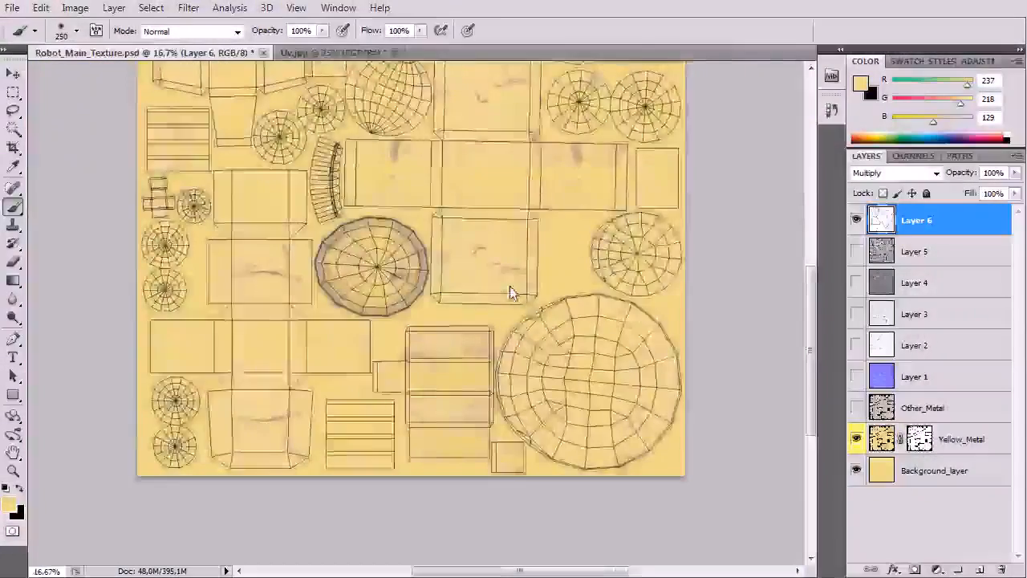
{"action": "key", "text": "ctrl+plus"}
{"action": "left_click_drag", "start_coordinate": [500, 287], "coordinate": [500, 429]}
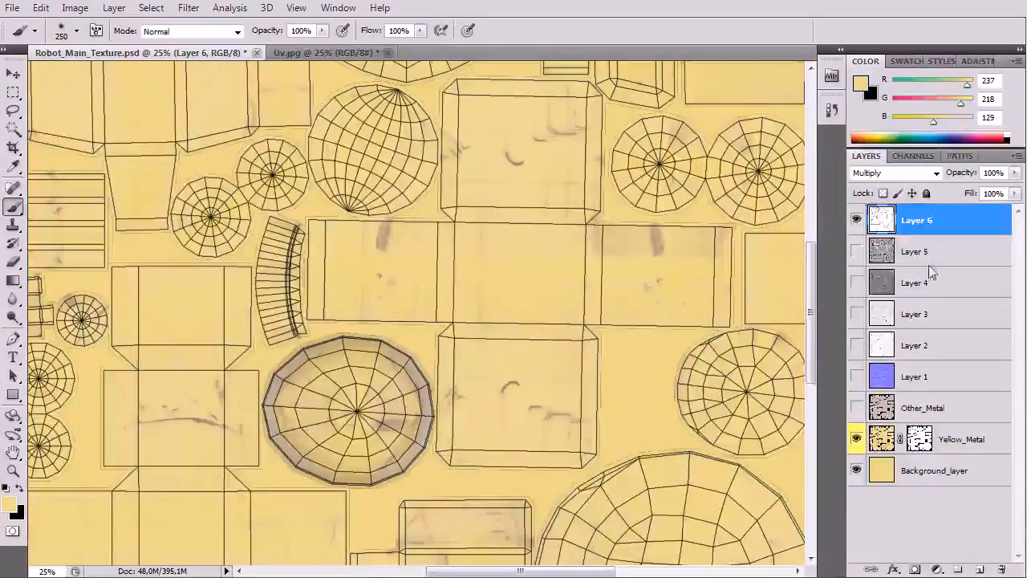
{"action": "left_click", "coordinate": [858, 408]}
{"action": "left_click", "coordinate": [858, 408]}
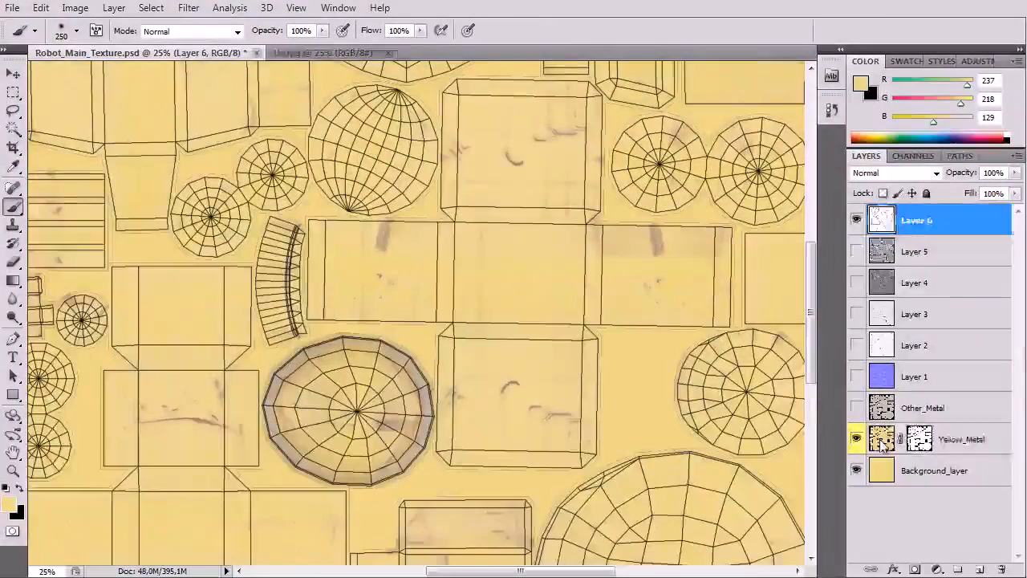
Step: Create a layer group above Yellow_Metal and move the Yellow_Metal and Other_Metal layers into it
{"action": "left_click", "coordinate": [881, 440]}
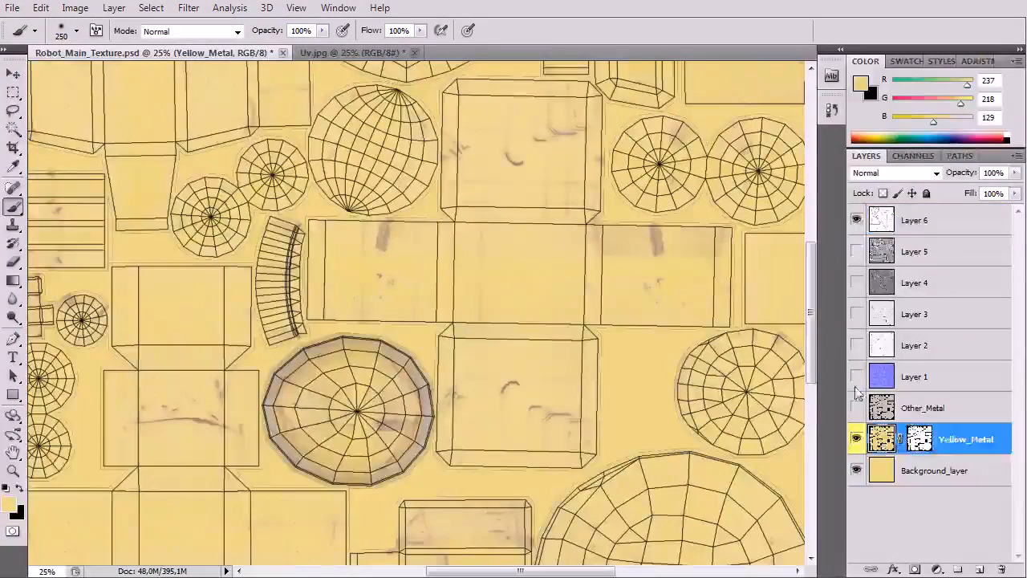
{"action": "left_click", "coordinate": [957, 570]}
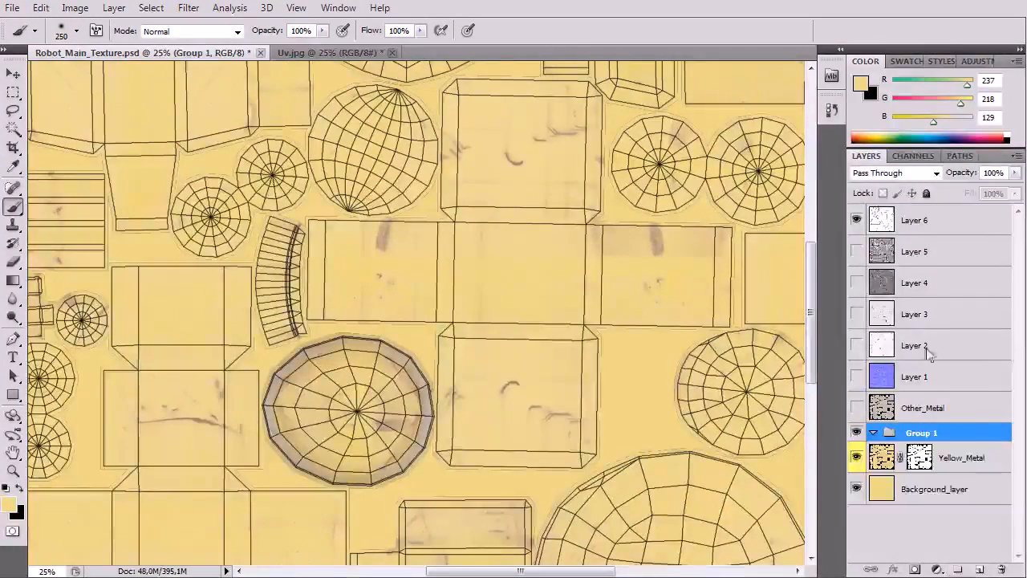
{"action": "left_click", "coordinate": [884, 465]}
{"action": "left_click_drag", "start_coordinate": [891, 470], "coordinate": [898, 436]}
{"action": "left_click", "coordinate": [889, 409]}
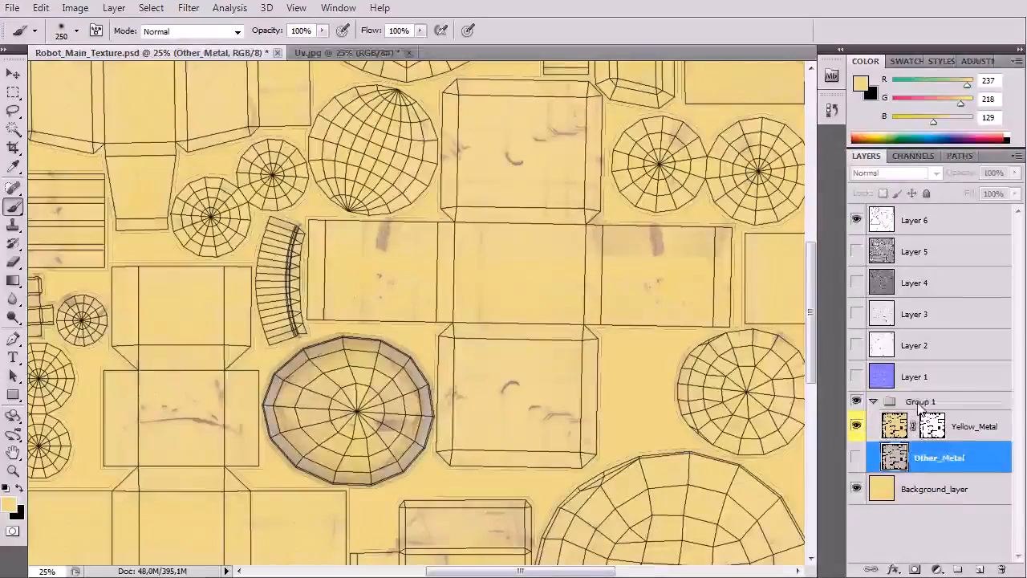
Step: Rename the layer group as Main_Textures and make the Other_Metal layer inside it visible
{"action": "double_click", "coordinate": [921, 402]}
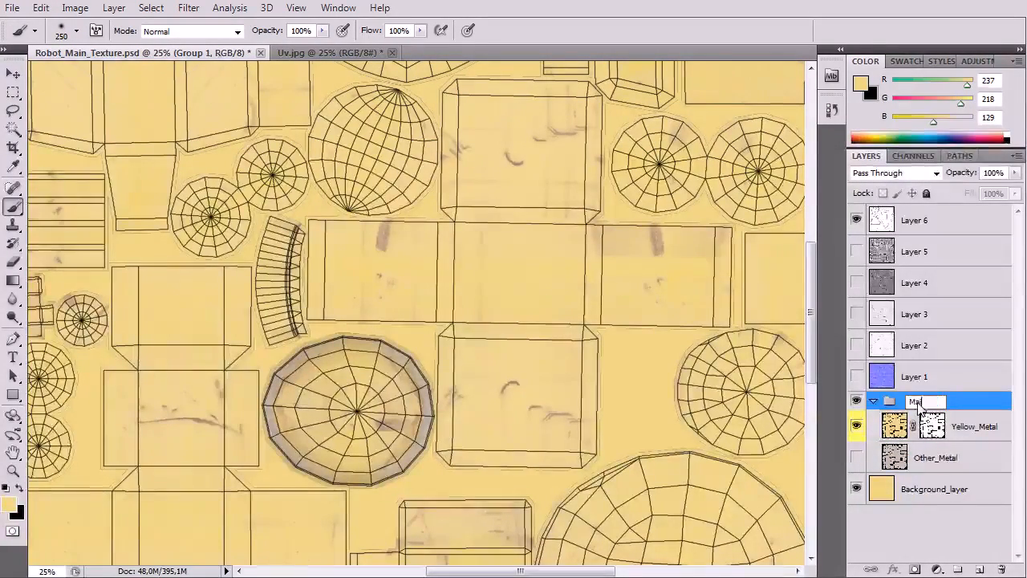
{"action": "type", "text": "Main_Textures"}
{"action": "key", "text": "Return"}
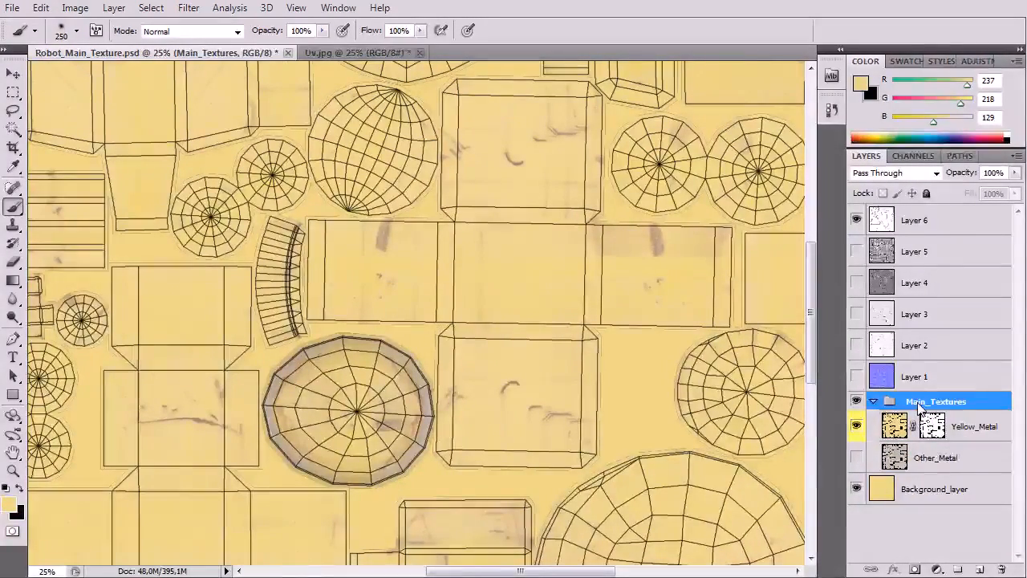
{"action": "left_click", "coordinate": [857, 457]}
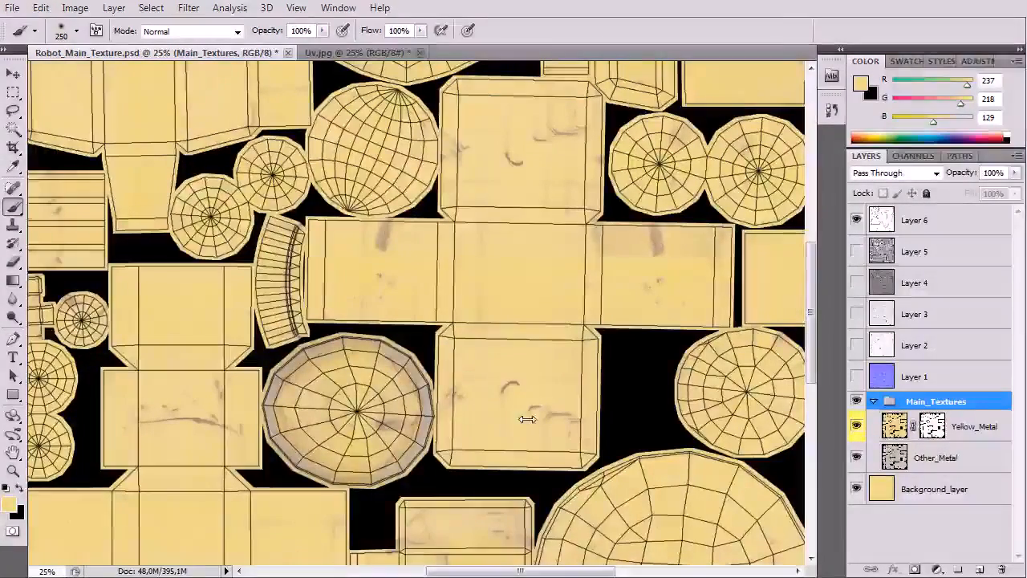
{"action": "key", "text": "ctrl+minus"}
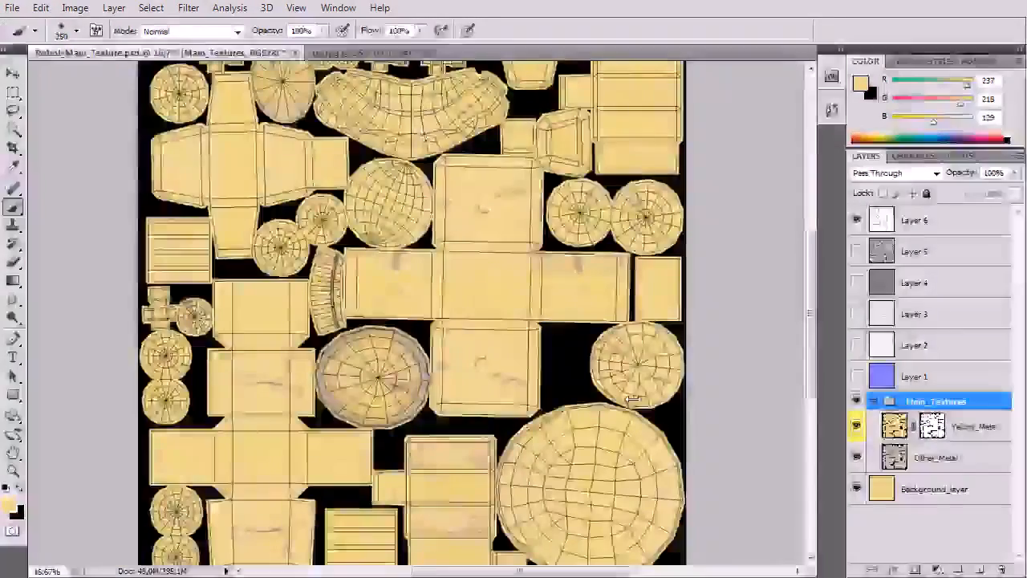
{"action": "key", "text": "ctrl+minus"}
{"action": "key", "text": "ctrl+plus"}
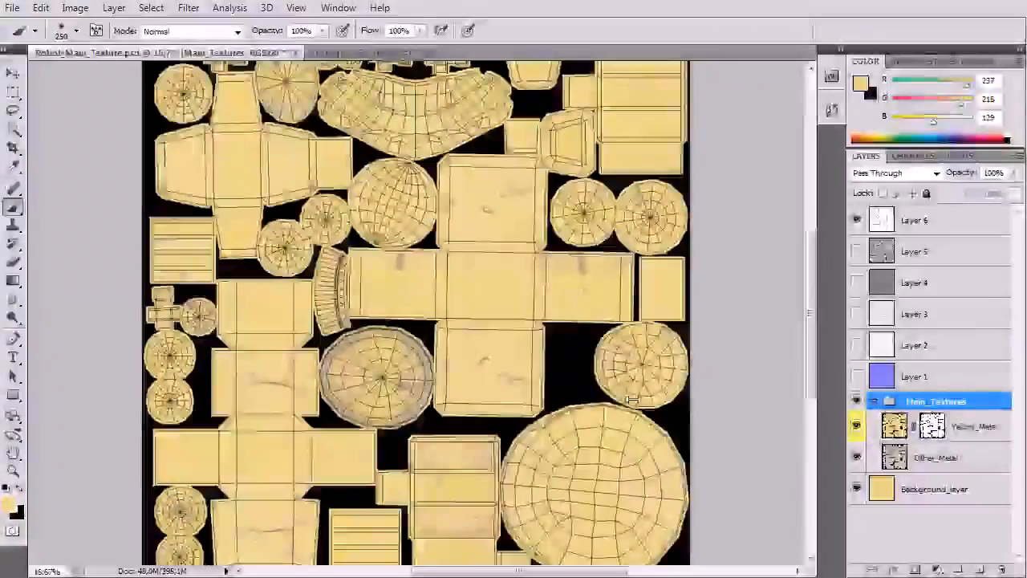
{"action": "left_click_drag", "start_coordinate": [559, 373], "coordinate": [538, 403]}
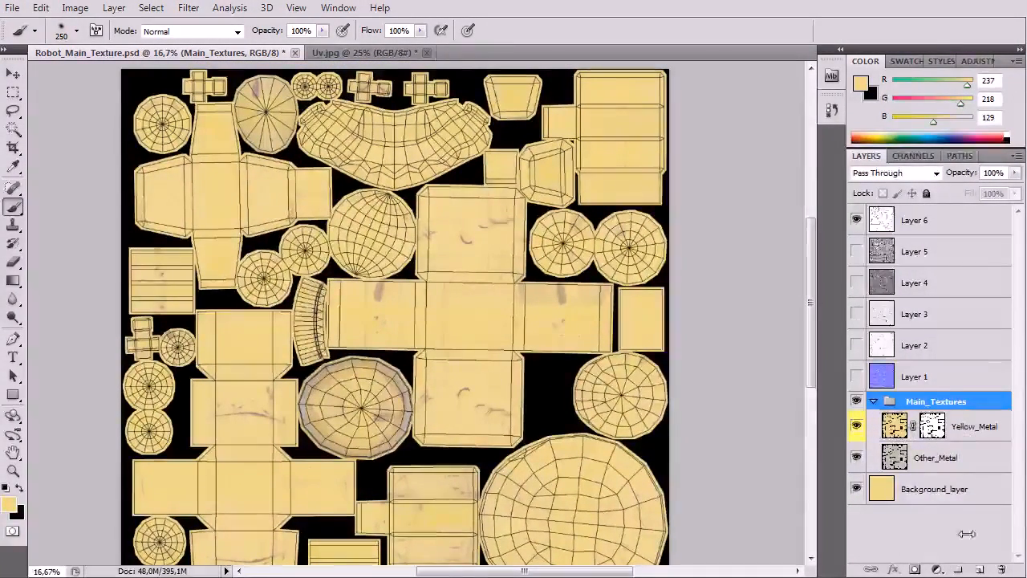
{"action": "left_click", "coordinate": [937, 567]}
{"action": "key", "text": "Escape"}
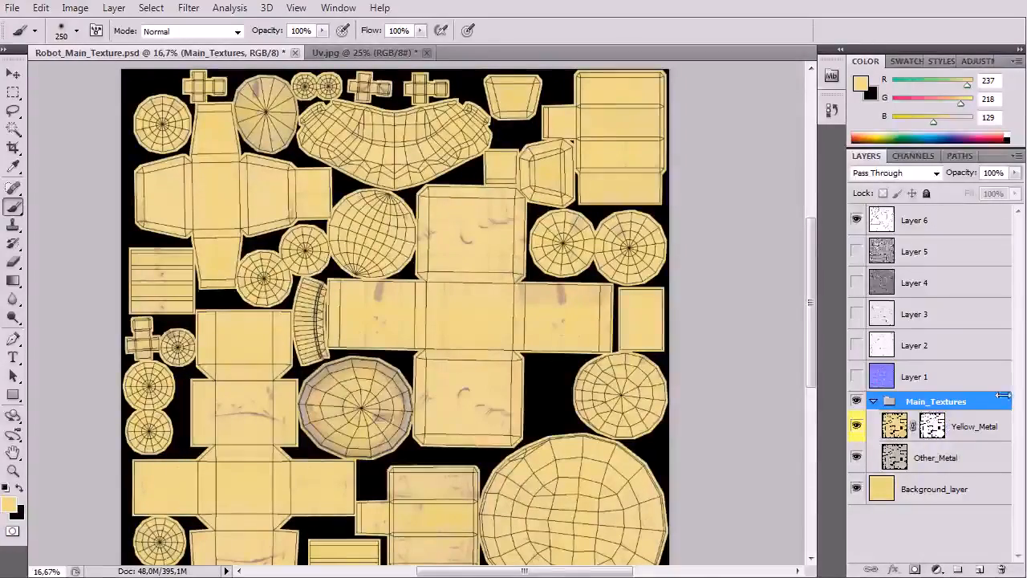
Step: Hide Yellow_Metal, load its layer mask as a selection and add a matching layer mask to Other_Metal
{"action": "left_click", "coordinate": [932, 427]}
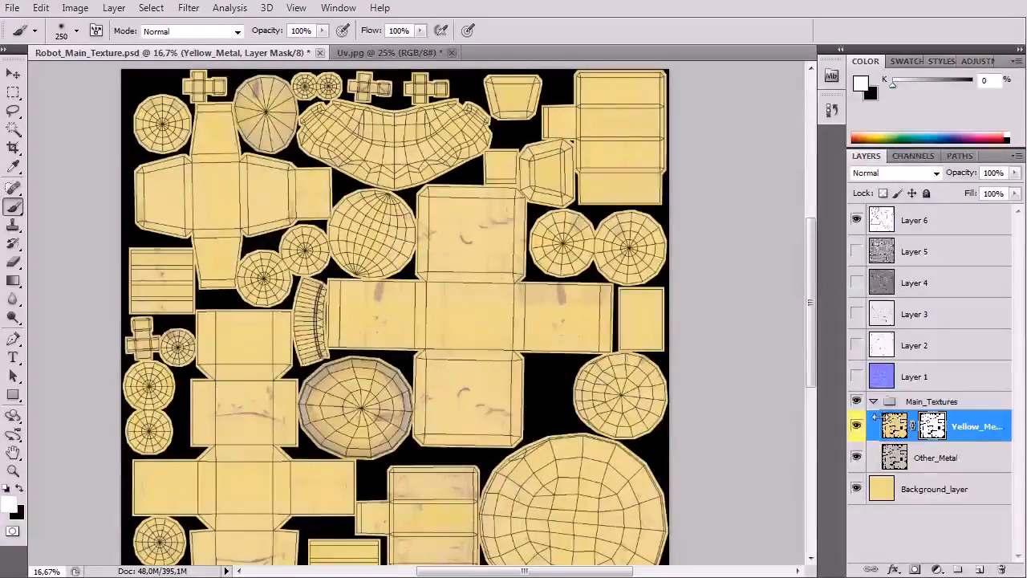
{"action": "left_click", "coordinate": [858, 426]}
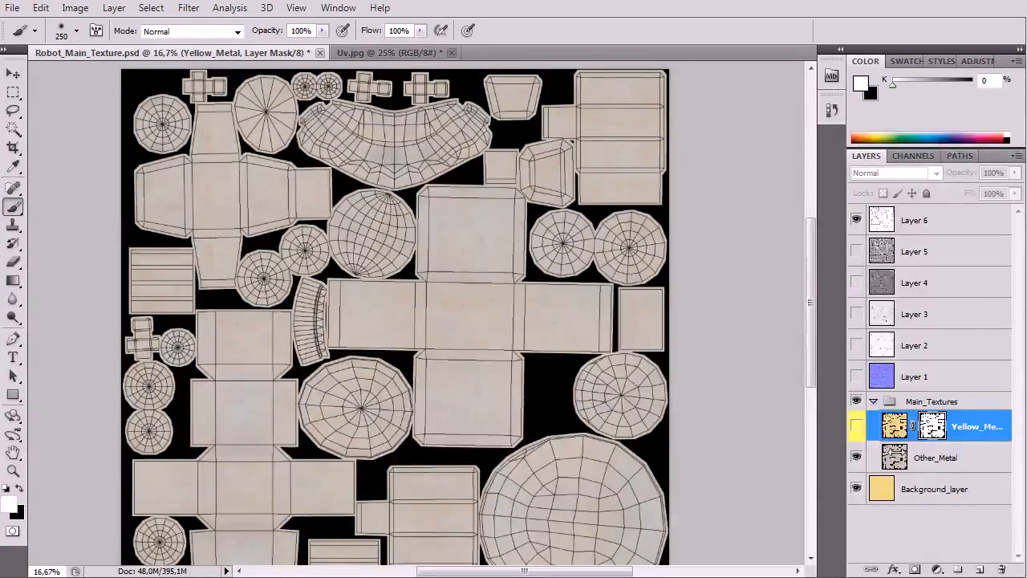
{"action": "left_click", "coordinate": [913, 425], "text": "ctrl"}
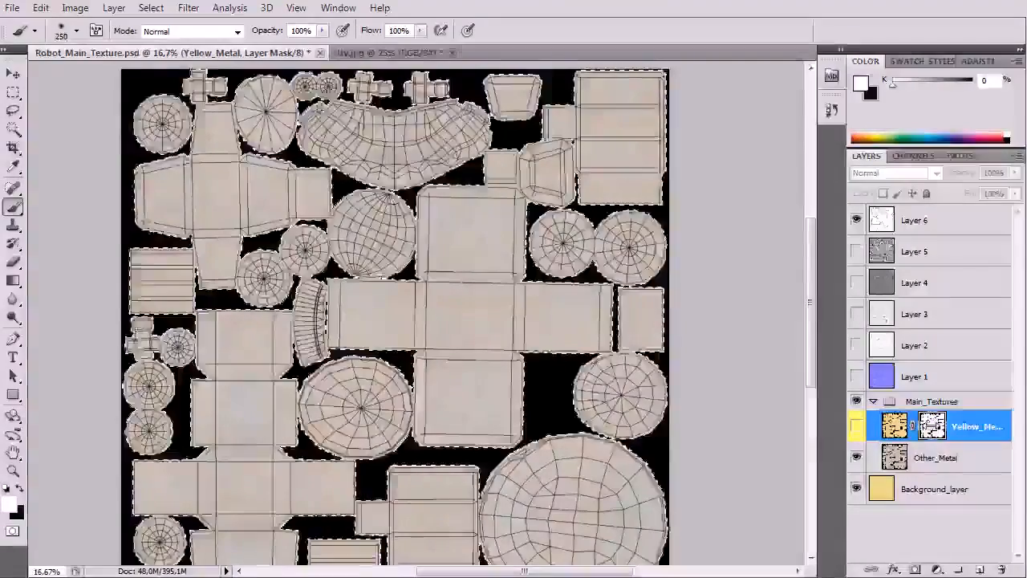
{"action": "left_click", "coordinate": [955, 457]}
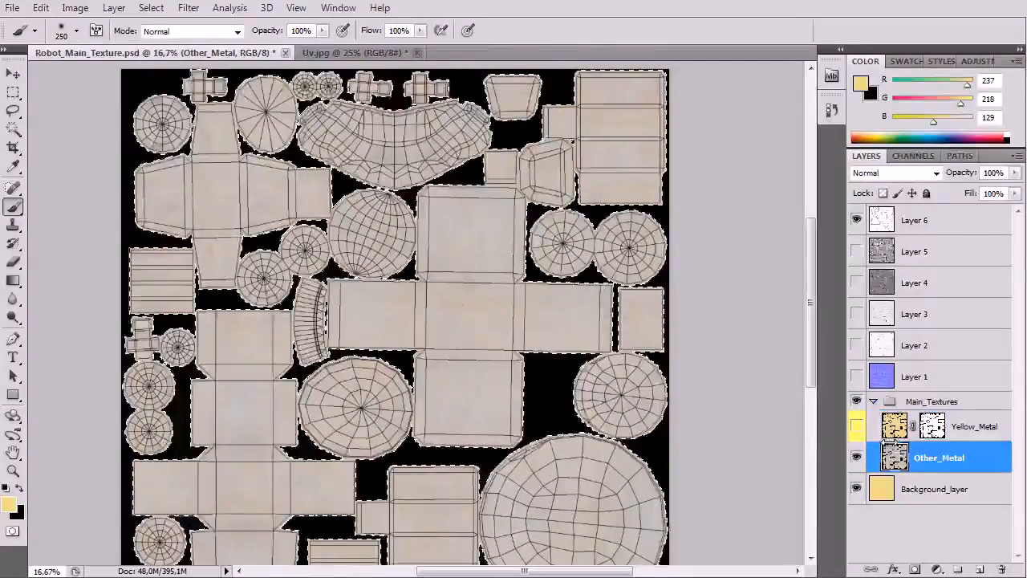
{"action": "left_click", "coordinate": [915, 569]}
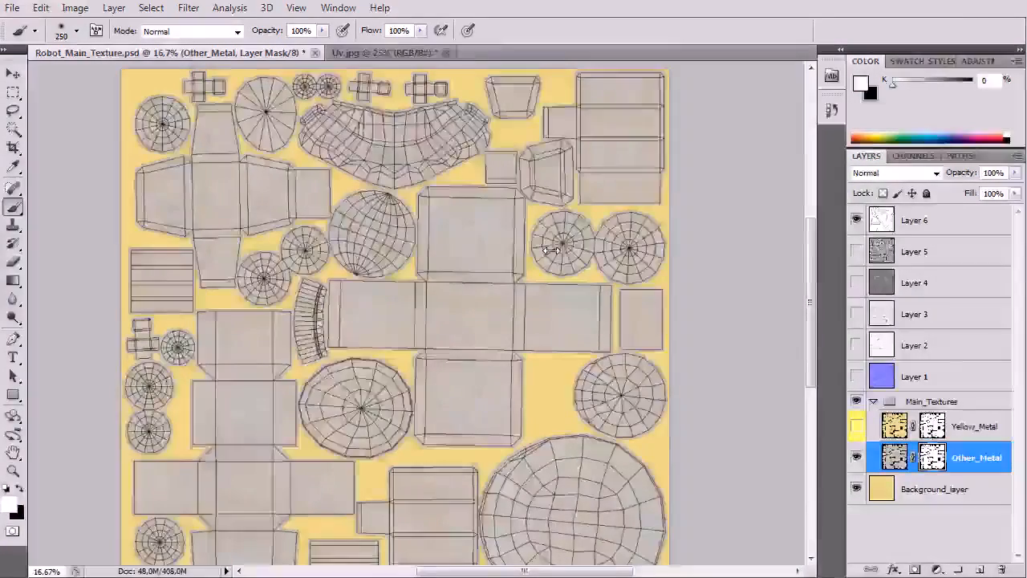
Step: Duplicate Yellow_Metal, move the copy above the Main_Textures group, and show the copy while hiding the group
{"action": "key", "text": "ctrl+minus"}
{"action": "key", "text": "ctrl+plus"}
{"action": "key", "text": "ctrl+plus"}
{"action": "key", "text": "ctrl+plus"}
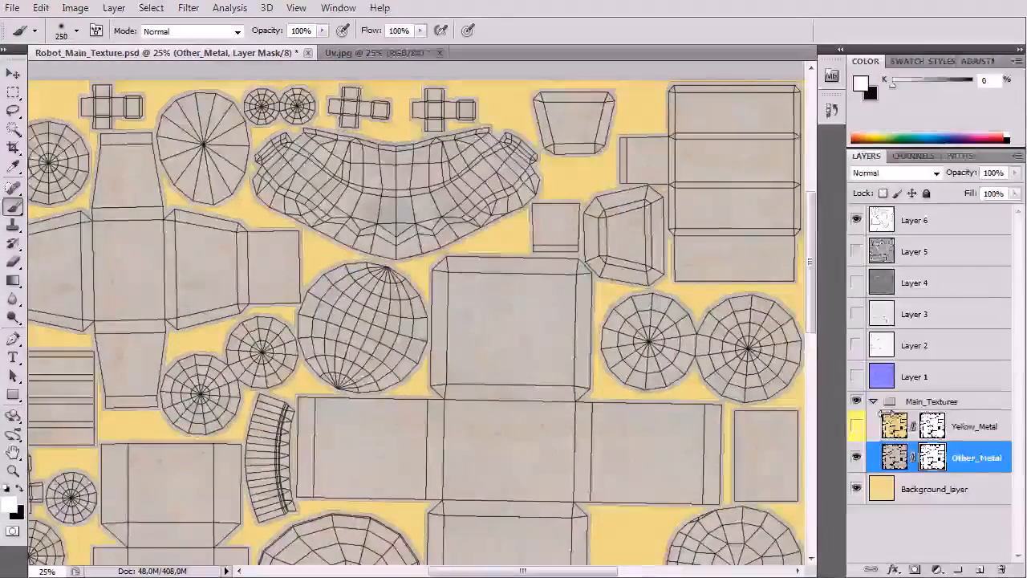
{"action": "right_click", "coordinate": [974, 427]}
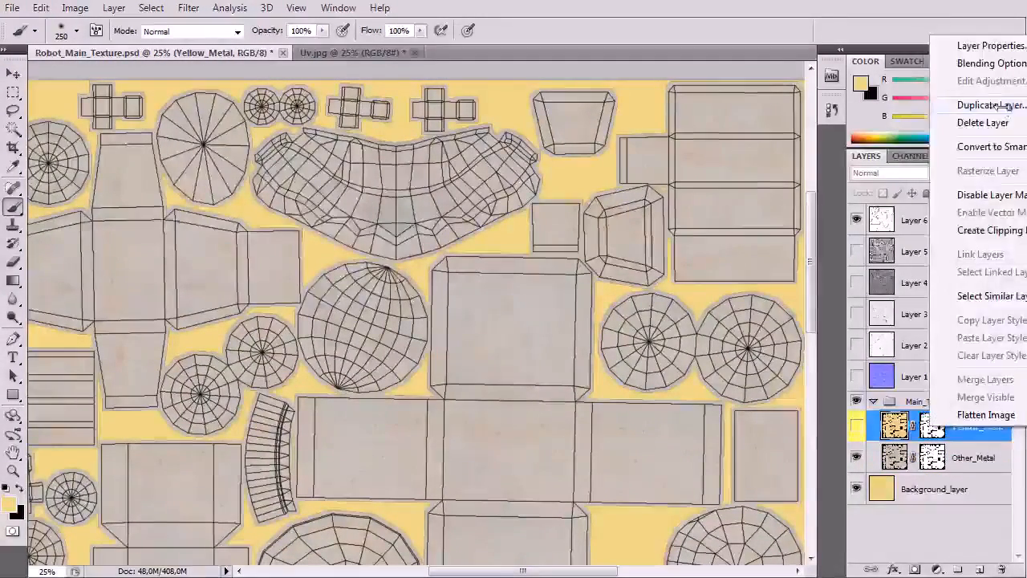
{"action": "left_click", "coordinate": [991, 105]}
{"action": "key", "text": "Return"}
{"action": "left_click_drag", "start_coordinate": [931, 426], "coordinate": [907, 395]}
{"action": "left_click", "coordinate": [873, 433]}
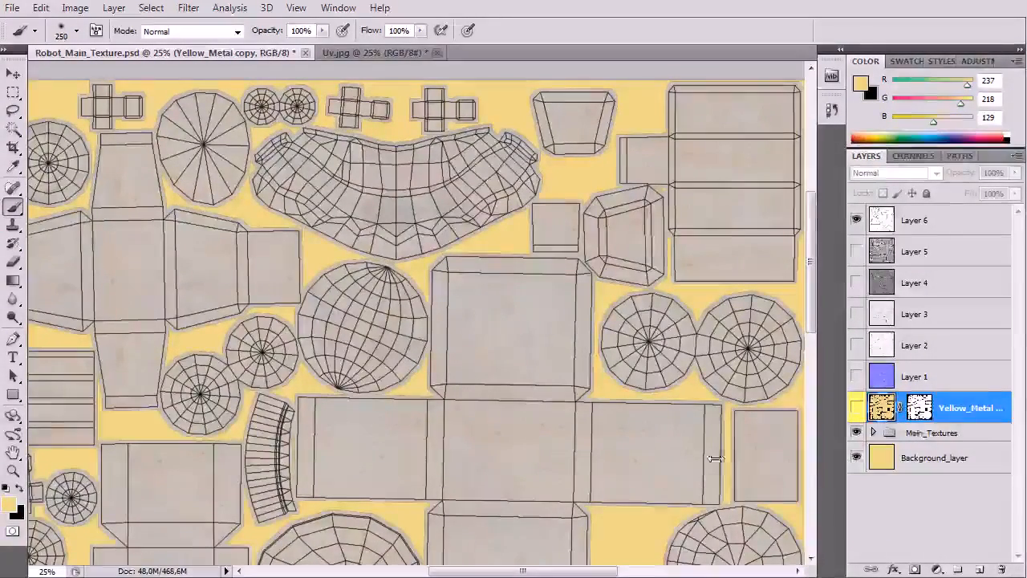
{"action": "left_click", "coordinate": [857, 408]}
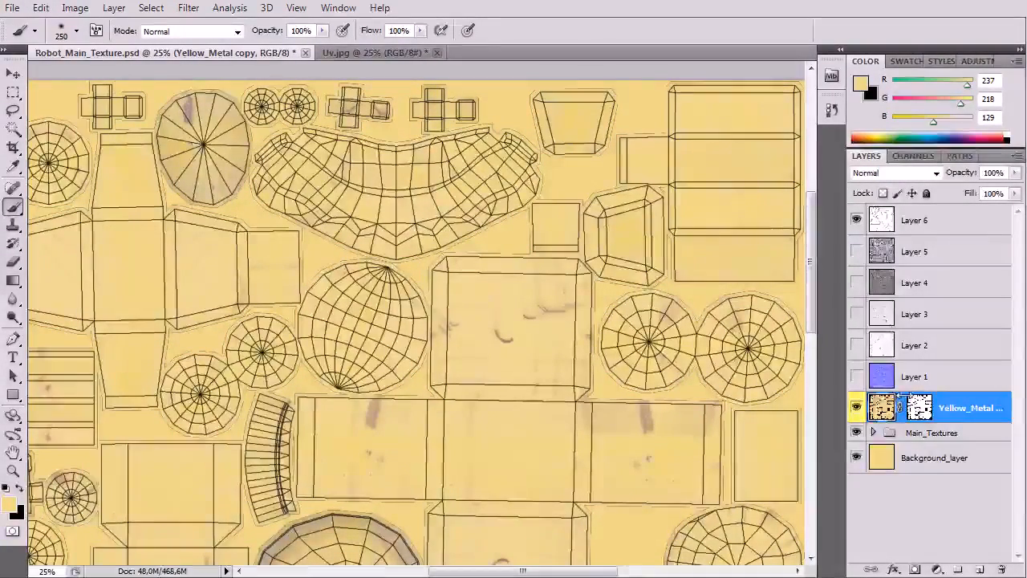
{"action": "left_click", "coordinate": [856, 433]}
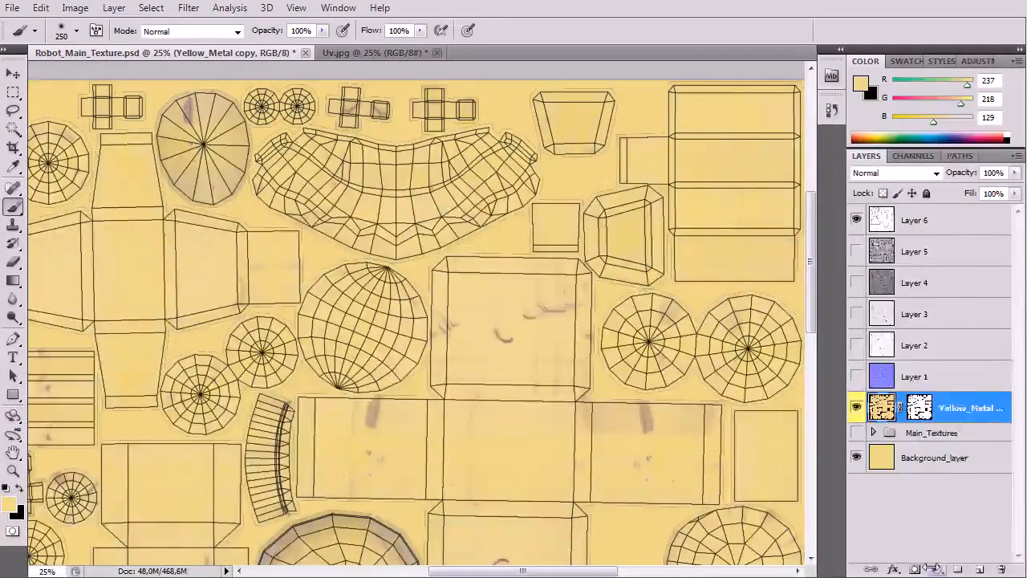
Step: Add a Brightness/Contrast adjustment layer above the Yellow_Metal copy with brightness -37 and contrast 30
{"action": "left_click", "coordinate": [936, 568]}
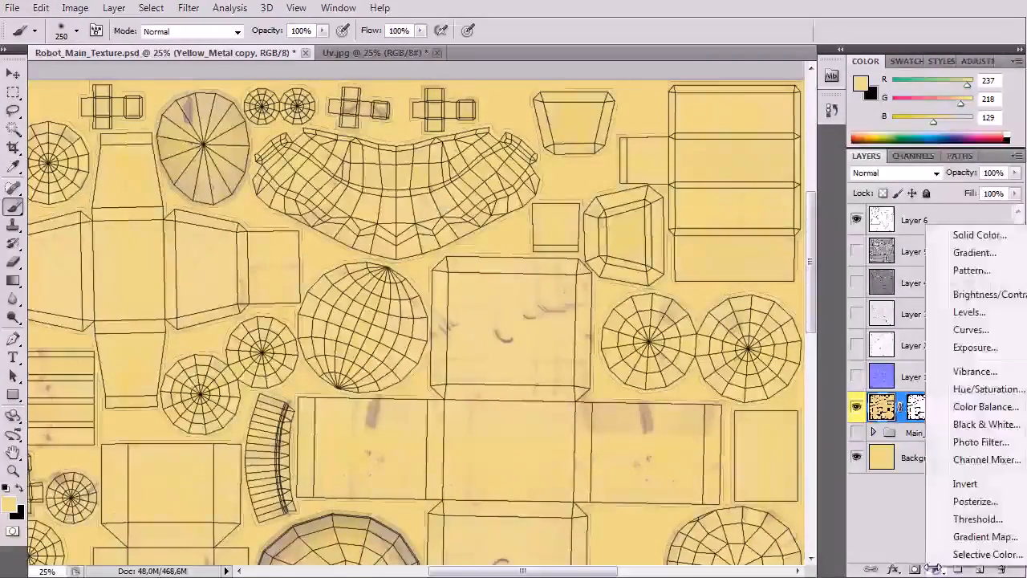
{"action": "left_click", "coordinate": [978, 294]}
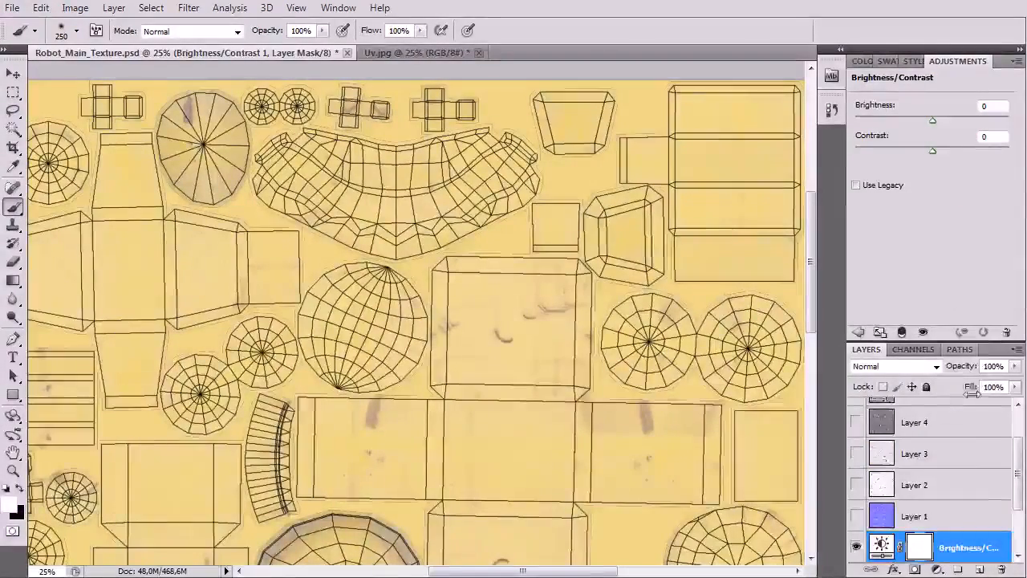
{"action": "scroll", "coordinate": [943, 450], "scroll_direction": "down", "scroll_amount": 2}
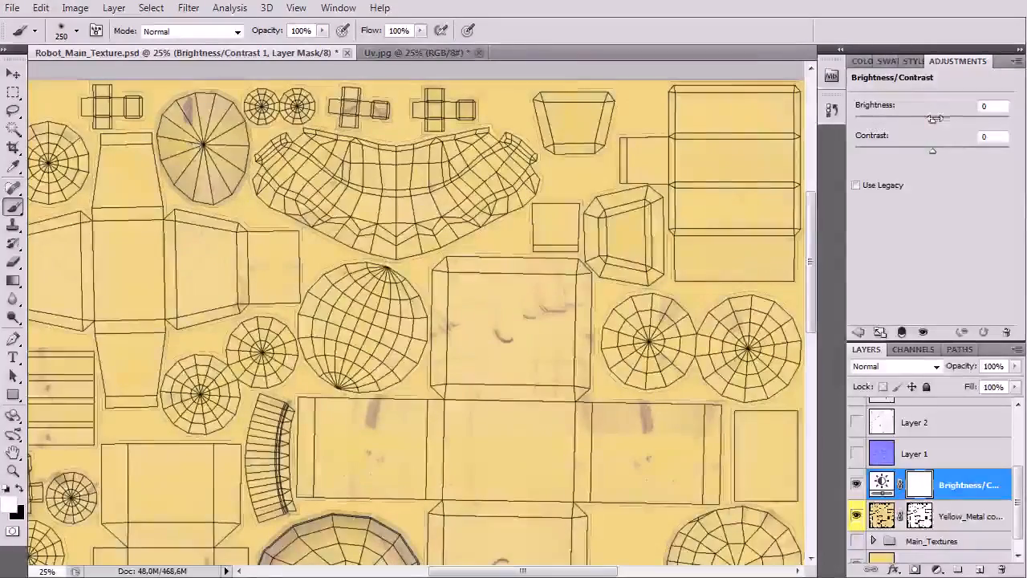
{"action": "left_click_drag", "start_coordinate": [933, 119], "coordinate": [922, 118]}
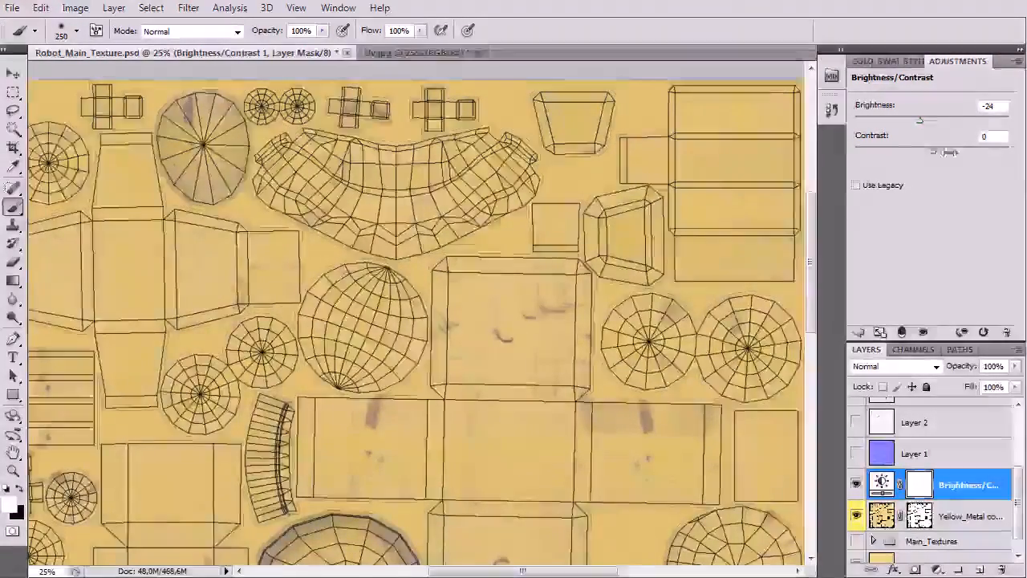
{"action": "left_click_drag", "start_coordinate": [949, 152], "coordinate": [956, 151]}
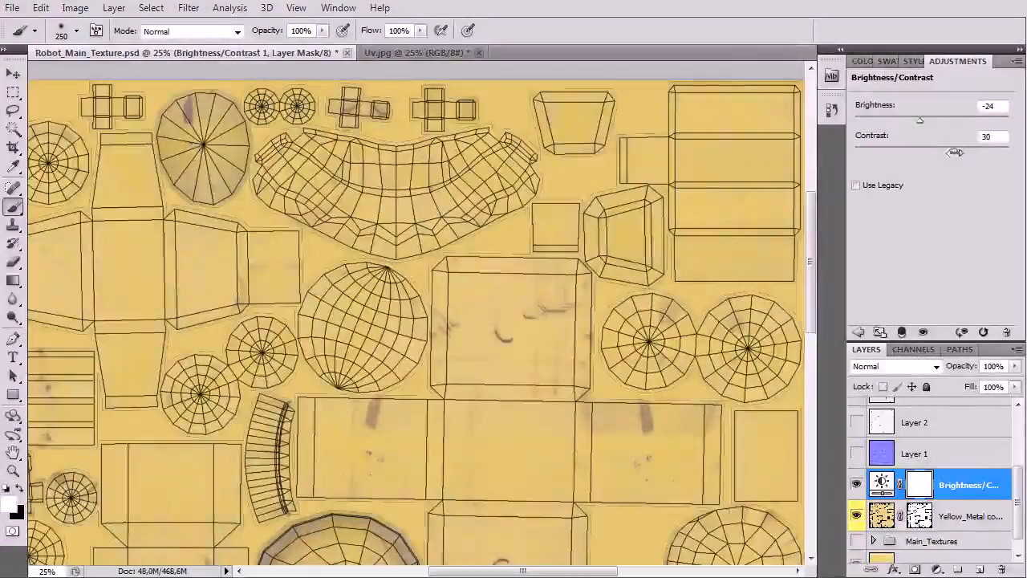
{"action": "left_click_drag", "start_coordinate": [920, 119], "coordinate": [913, 121]}
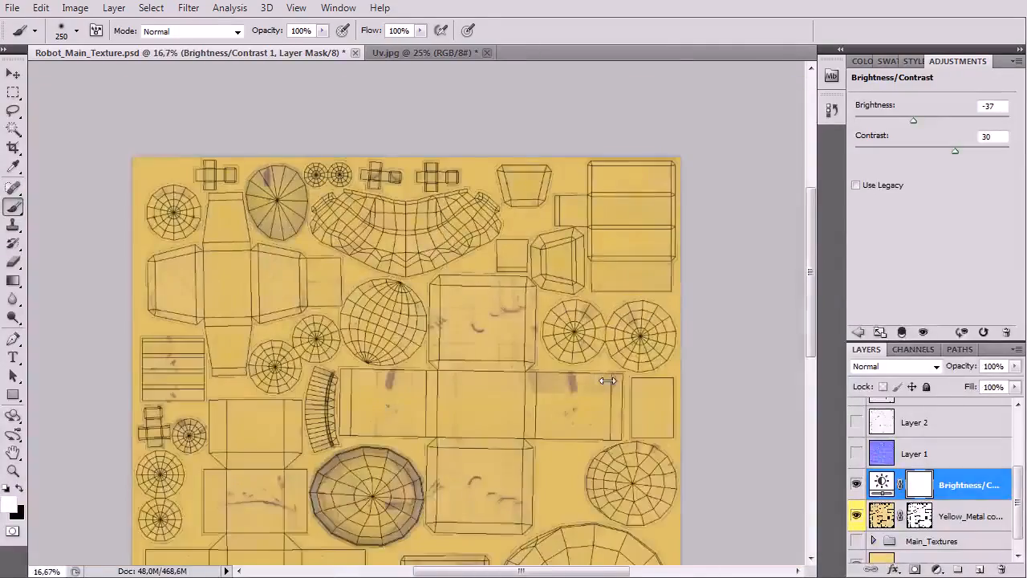
Step: Duplicate the Other_Metal layer and move the copy out of the Main_Textures group to directly beneath the Yellow_Metal copy
{"action": "key", "text": "ctrl+plus"}
{"action": "key", "text": "ctrl+minus"}
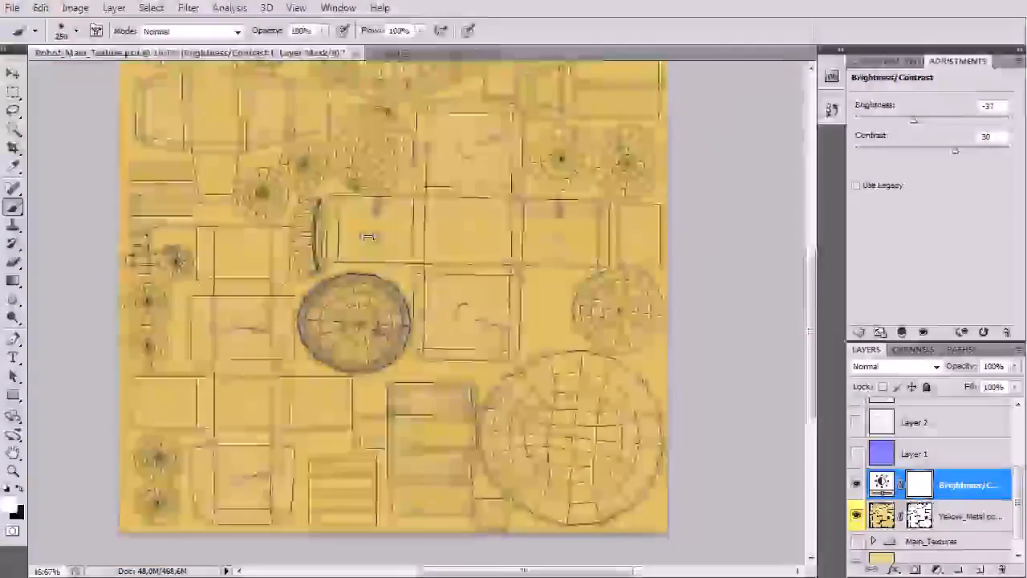
{"action": "key", "text": "ctrl+plus"}
{"action": "left_click_drag", "start_coordinate": [424, 371], "coordinate": [434, 538]}
{"action": "left_click_drag", "start_coordinate": [448, 196], "coordinate": [501, 265]}
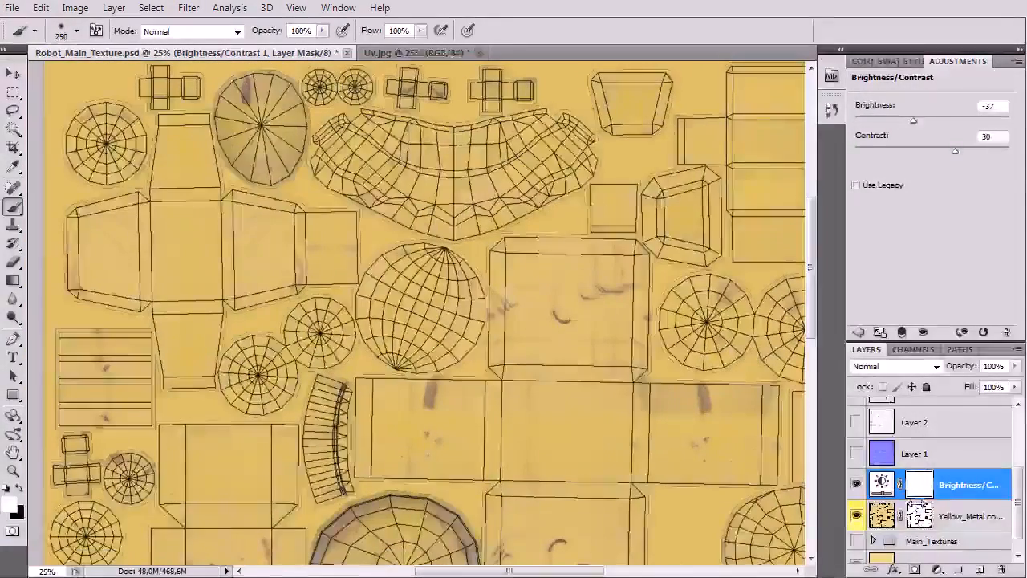
{"action": "left_click", "coordinate": [873, 541]}
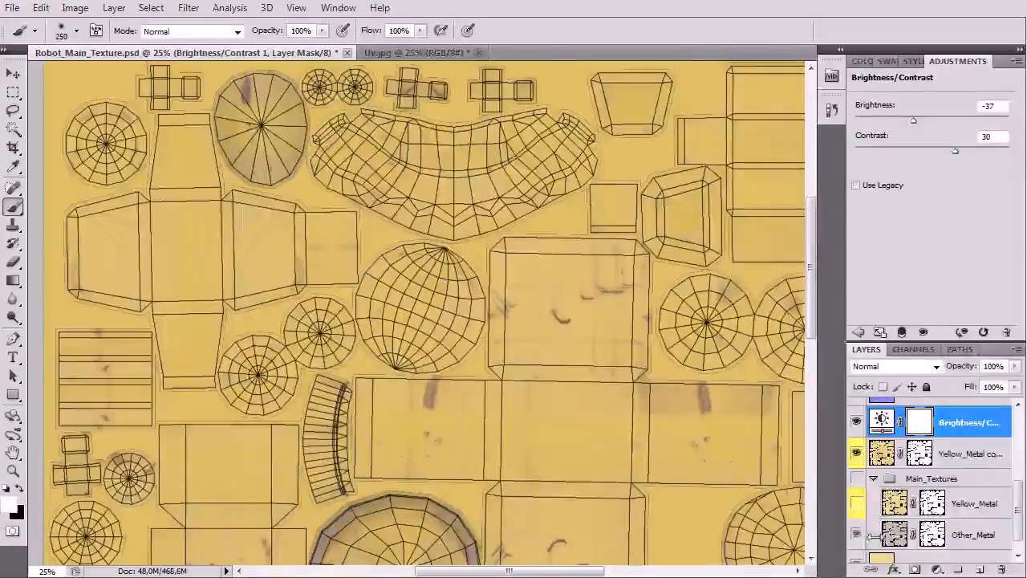
{"action": "left_click", "coordinate": [972, 533]}
{"action": "right_click", "coordinate": [979, 532]}
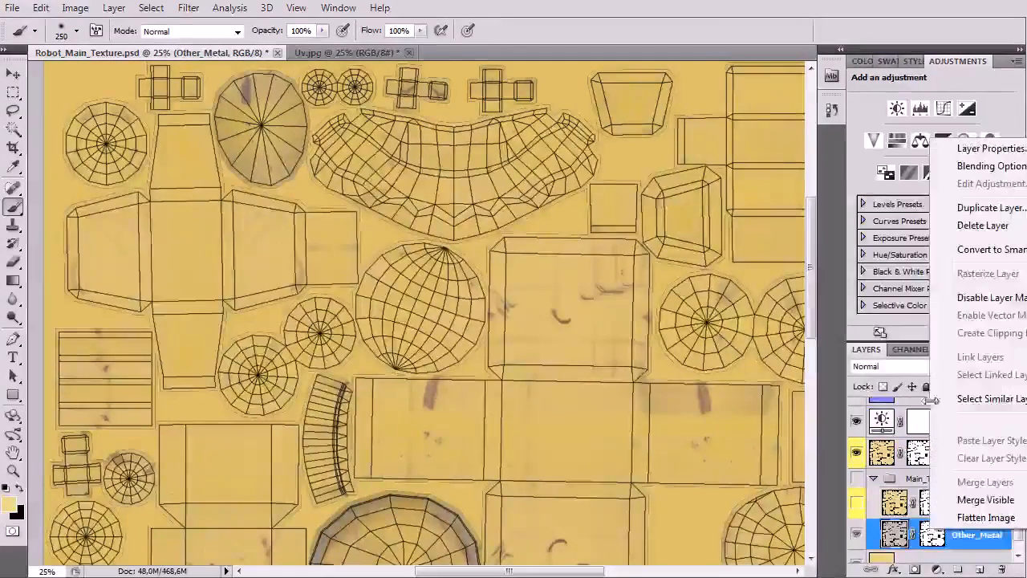
{"action": "left_click", "coordinate": [991, 207]}
{"action": "key", "text": "Return"}
{"action": "left_click_drag", "start_coordinate": [903, 534], "coordinate": [898, 468]}
{"action": "left_click", "coordinate": [873, 510]}
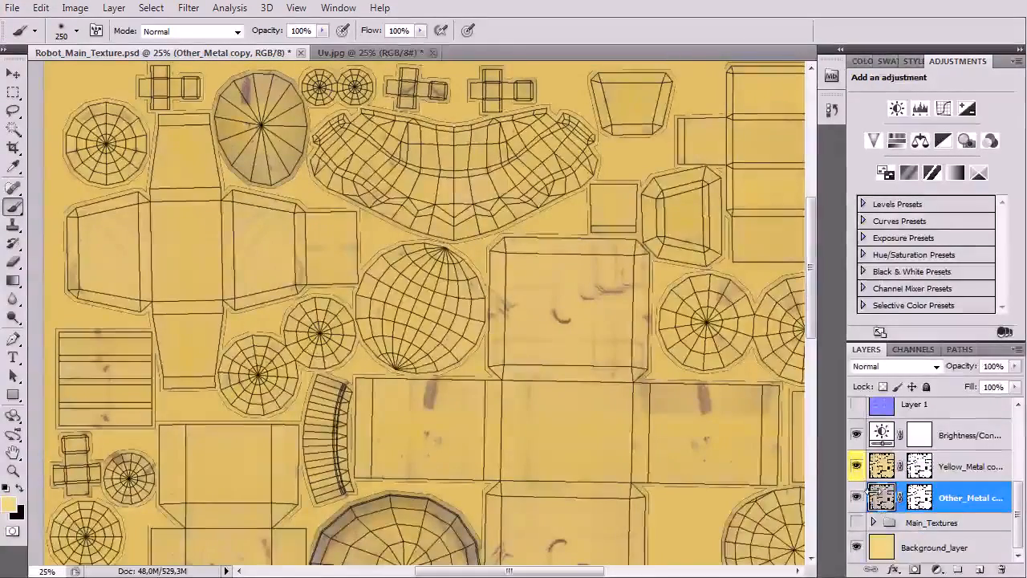
Step: Temporarily hide the Yellow_Metal copy to examine the Other_Metal copy under the Brightness/Contrast adjustment
{"action": "left_click", "coordinate": [857, 466]}
{"action": "key", "text": "ctrl+minus"}
{"action": "left_click_drag", "start_coordinate": [734, 385], "coordinate": [699, 353]}
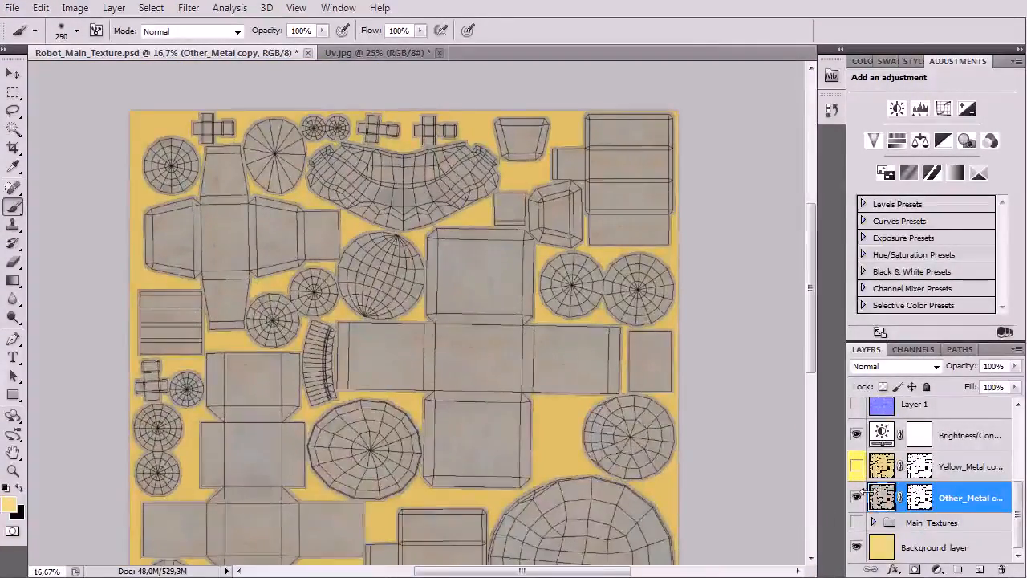
{"action": "left_click", "coordinate": [857, 435]}
{"action": "key", "text": "ctrl+plus"}
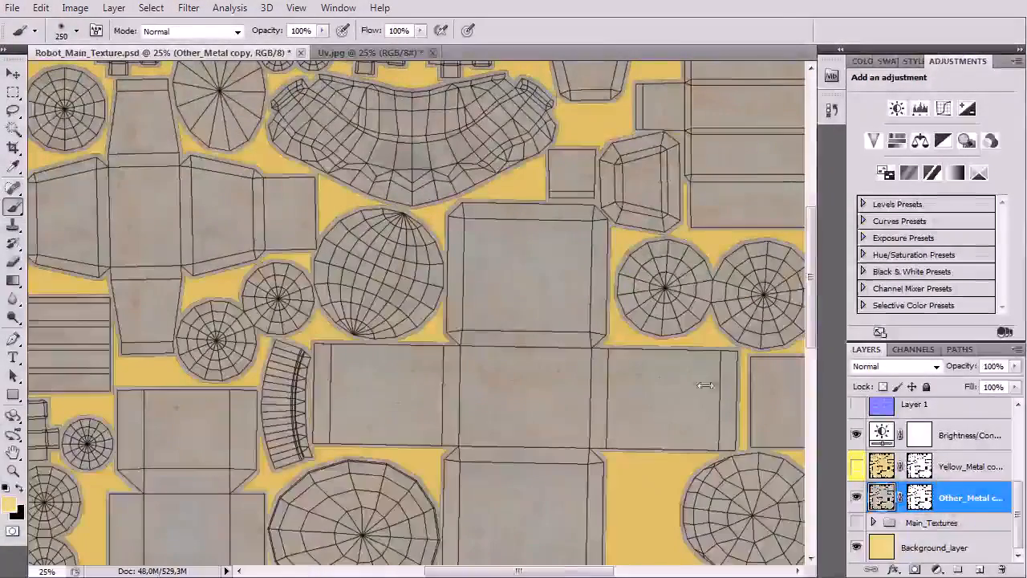
{"action": "left_click", "coordinate": [857, 465]}
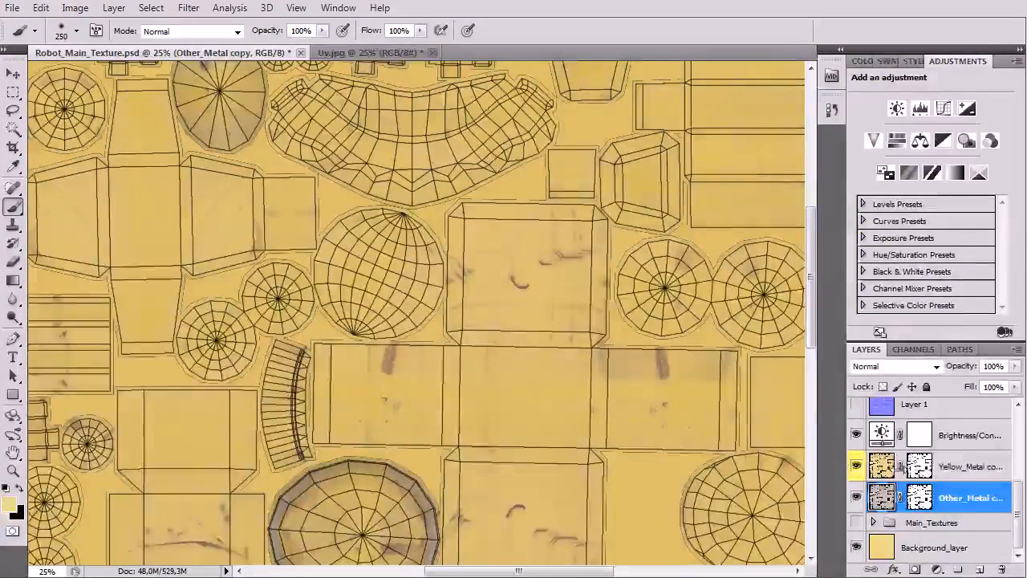
Step: Try to merge the Brightness/Contrast adjustment layer with the Yellow_Metal copy
{"action": "left_click", "coordinate": [963, 466]}
{"action": "left_click", "coordinate": [959, 434], "text": "shift"}
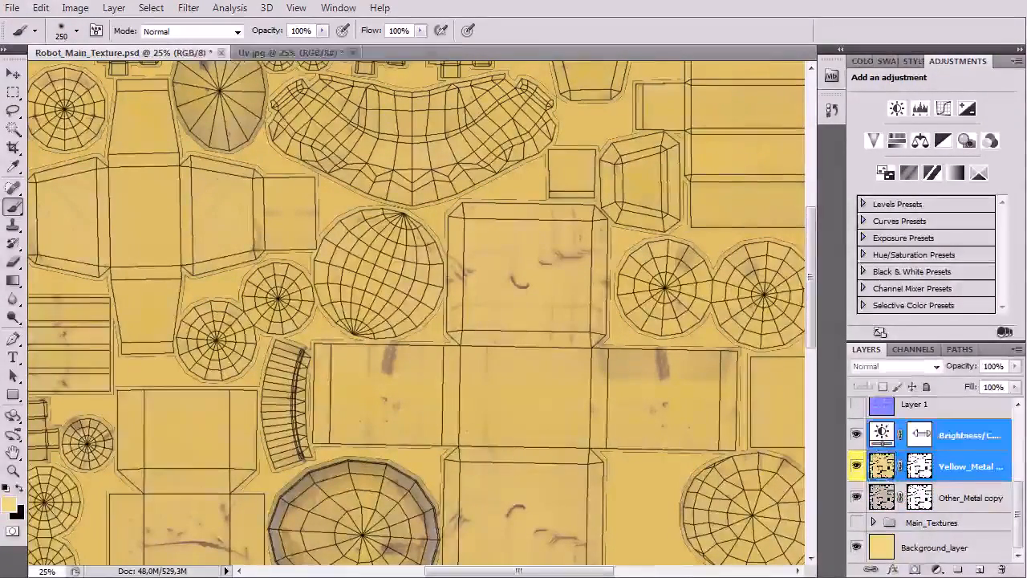
{"action": "right_click", "coordinate": [950, 433]}
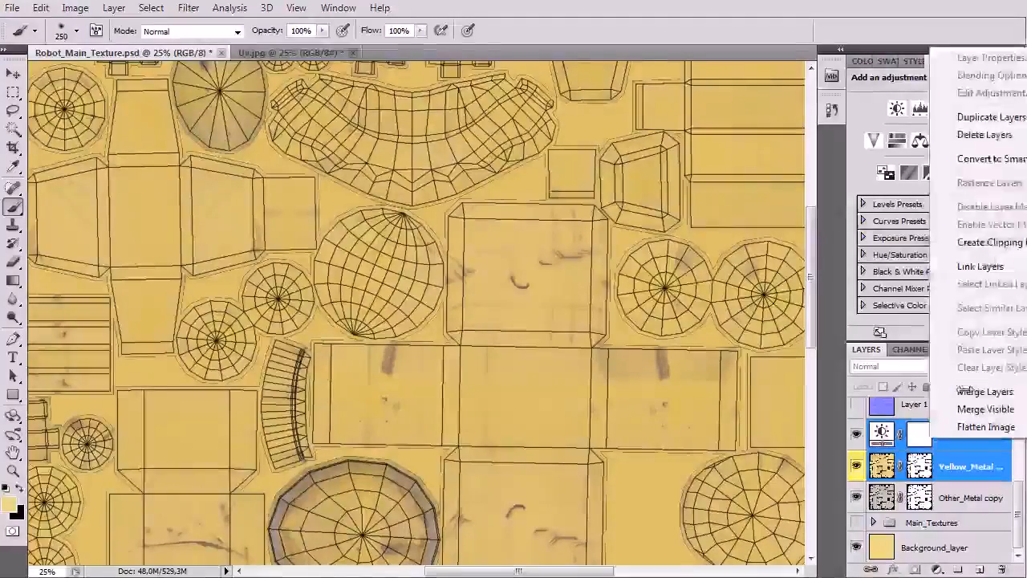
{"action": "left_click", "coordinate": [985, 391]}
{"action": "left_click", "coordinate": [858, 467]}
{"action": "left_click", "coordinate": [859, 466]}
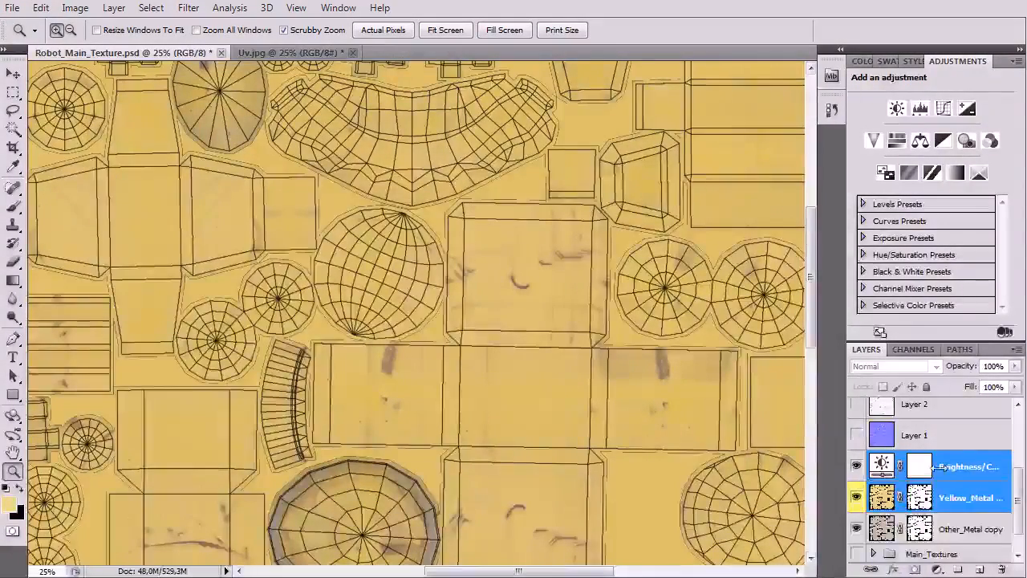
{"action": "left_click", "coordinate": [944, 467]}
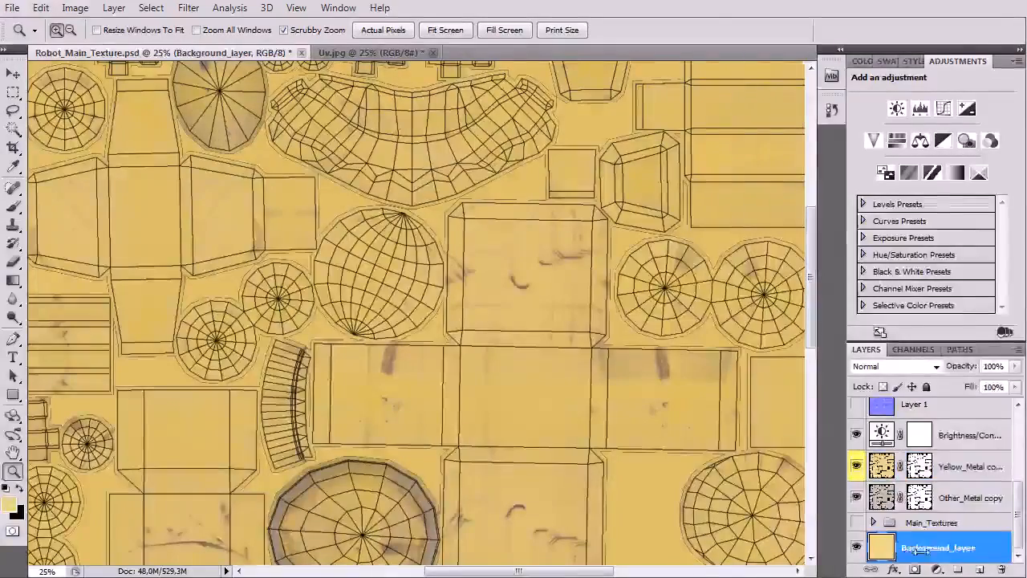
Step: Duplicate the yellow Background_layer and move the copy directly beneath the Yellow_Metal copy
{"action": "right_click", "coordinate": [907, 549]}
{"action": "left_click", "coordinate": [987, 229]}
{"action": "key", "text": "Return"}
{"action": "key", "text": "b"}
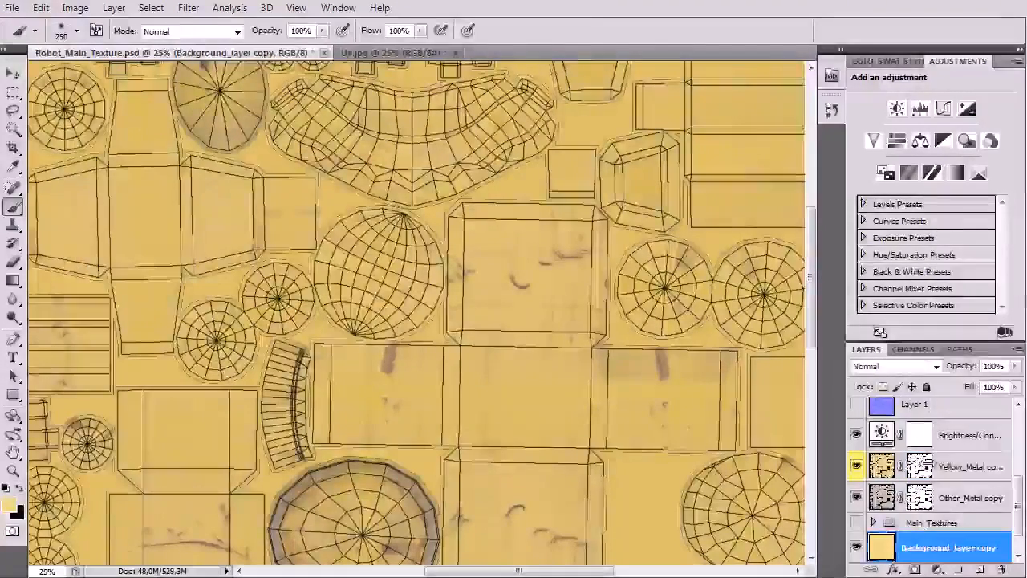
{"action": "left_click_drag", "start_coordinate": [928, 552], "coordinate": [927, 484]}
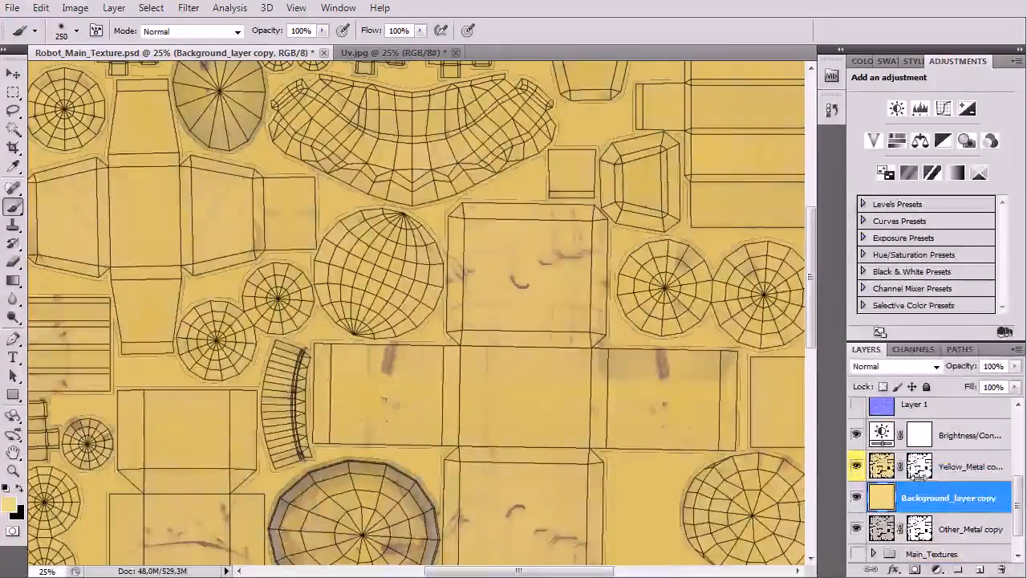
Step: Merge the Brightness/Contrast adjustment, Yellow_Metal copy and Background_layer copy into one layer
{"action": "left_click", "coordinate": [960, 437], "text": "shift"}
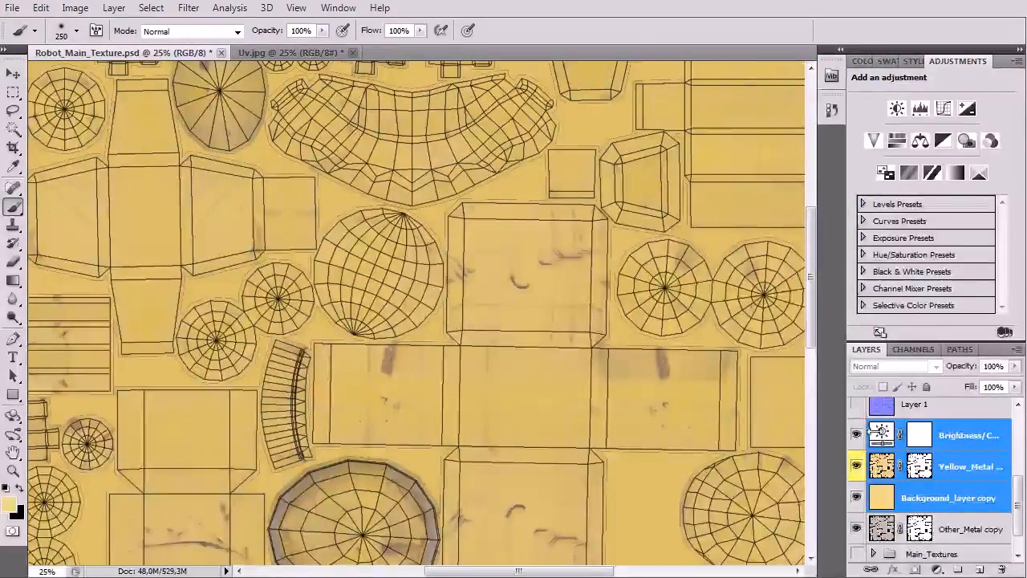
{"action": "right_click", "coordinate": [963, 435]}
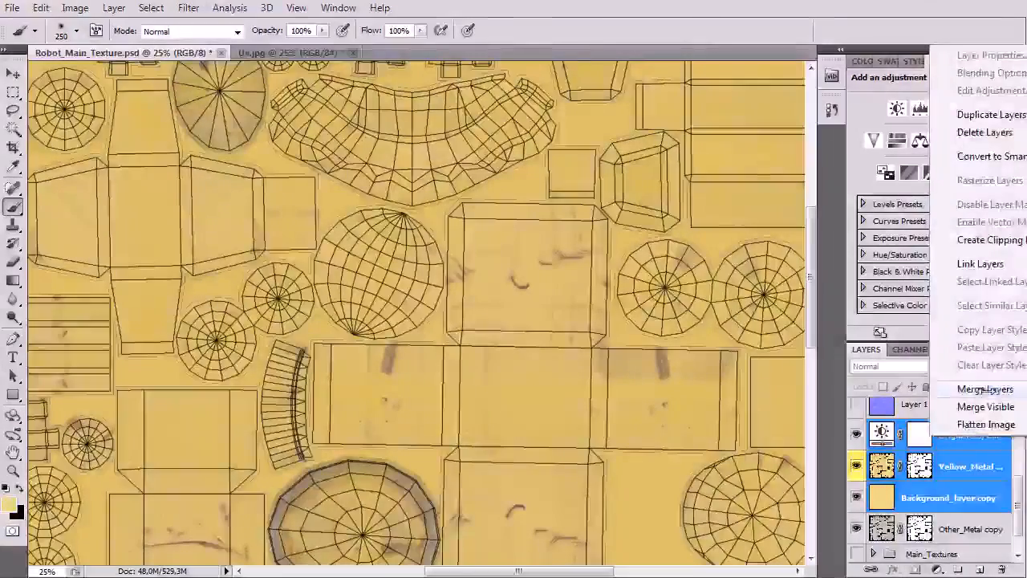
{"action": "left_click", "coordinate": [911, 390]}
Step: Toggle the merged yellow layer's visibility to compare it with the layers beneath, and leave it hidden
{"action": "left_click", "coordinate": [857, 466]}
{"action": "left_click", "coordinate": [857, 467]}
{"action": "left_click", "coordinate": [857, 467]}
{"action": "left_click", "coordinate": [857, 466]}
{"action": "key", "text": "ctrl+minus"}
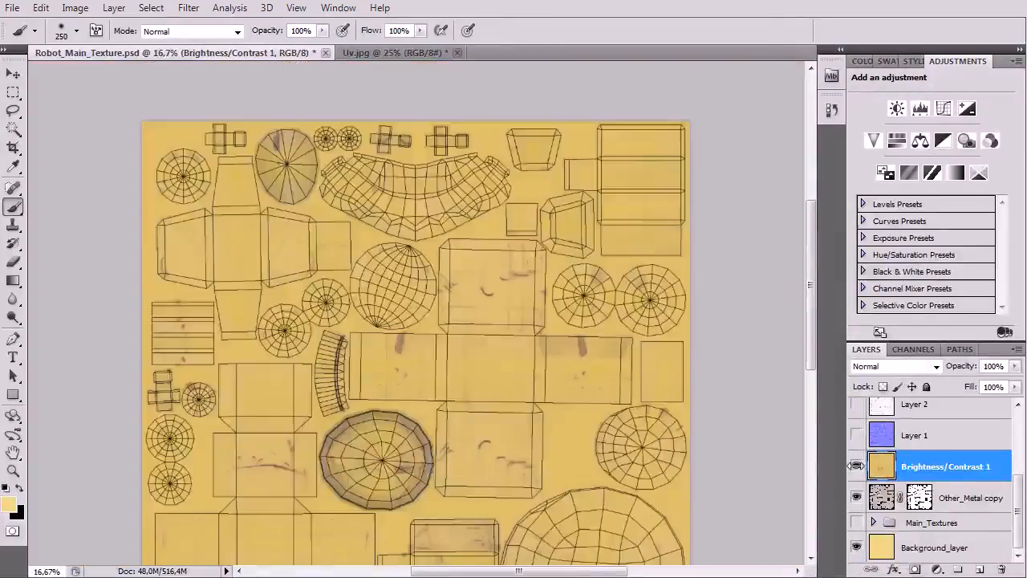
{"action": "scroll", "coordinate": [553, 417], "scroll_direction": "down", "scroll_amount": 4}
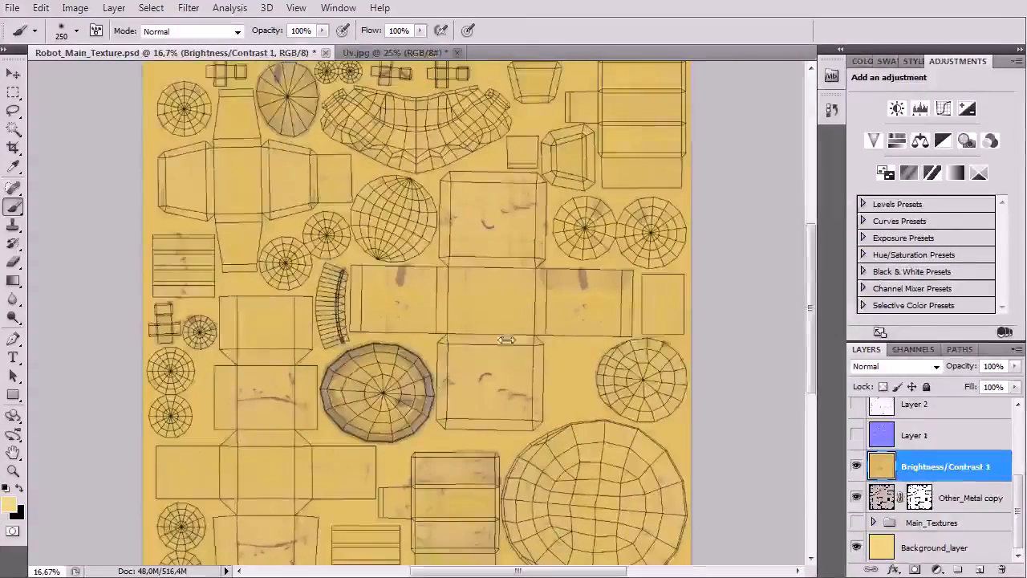
{"action": "left_click", "coordinate": [858, 466]}
{"action": "left_click", "coordinate": [858, 466]}
{"action": "scroll", "coordinate": [695, 367], "scroll_direction": "up", "scroll_amount": 2}
{"action": "left_click", "coordinate": [856, 466]}
Step: Rename the merged yellow layer as Yellow_Metal_part
{"action": "double_click", "coordinate": [943, 467]}
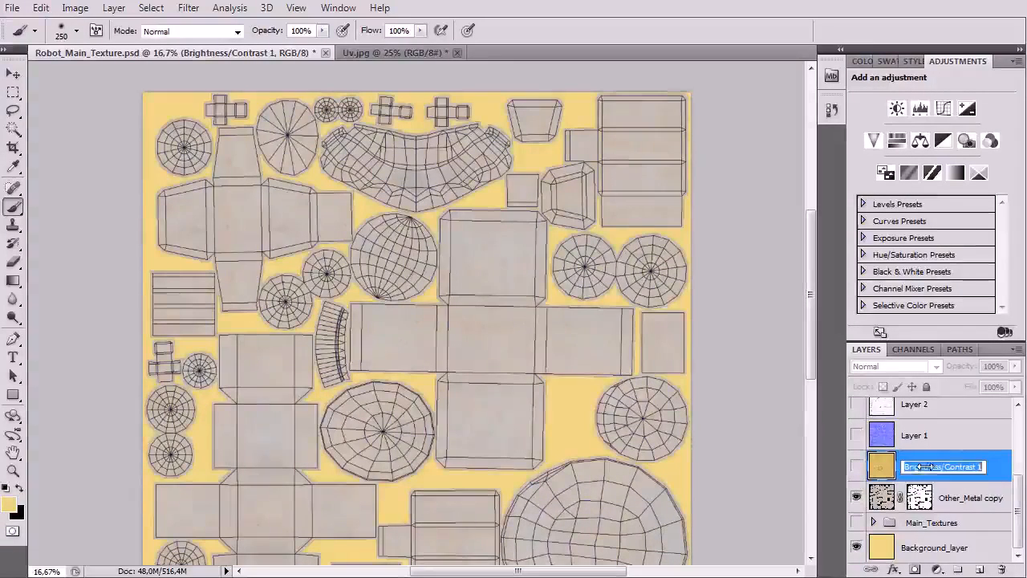
{"action": "type", "text": "Ye"}
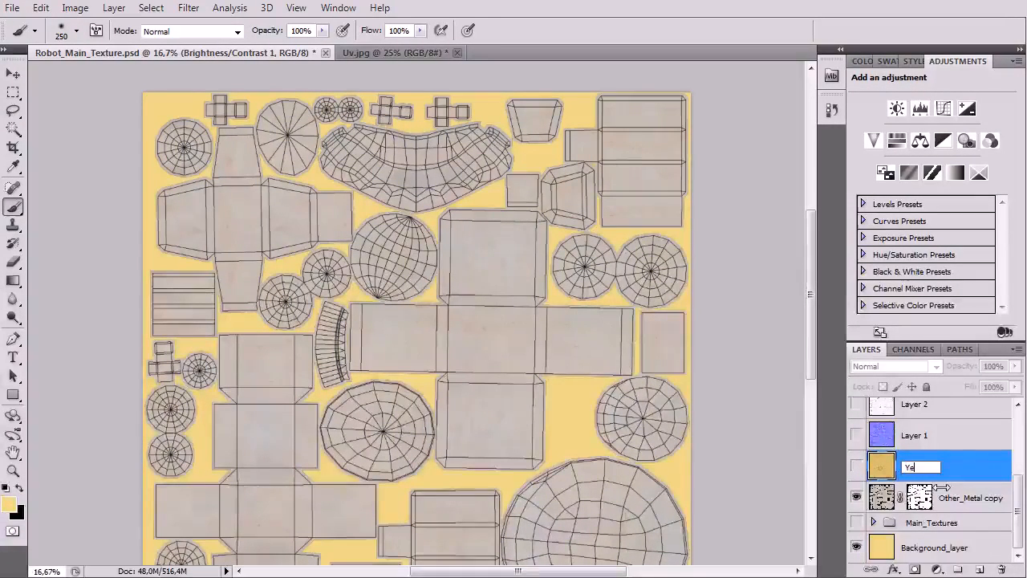
{"action": "type", "text": "llow_Metal_Peace"}
{"action": "key", "text": "Return"}
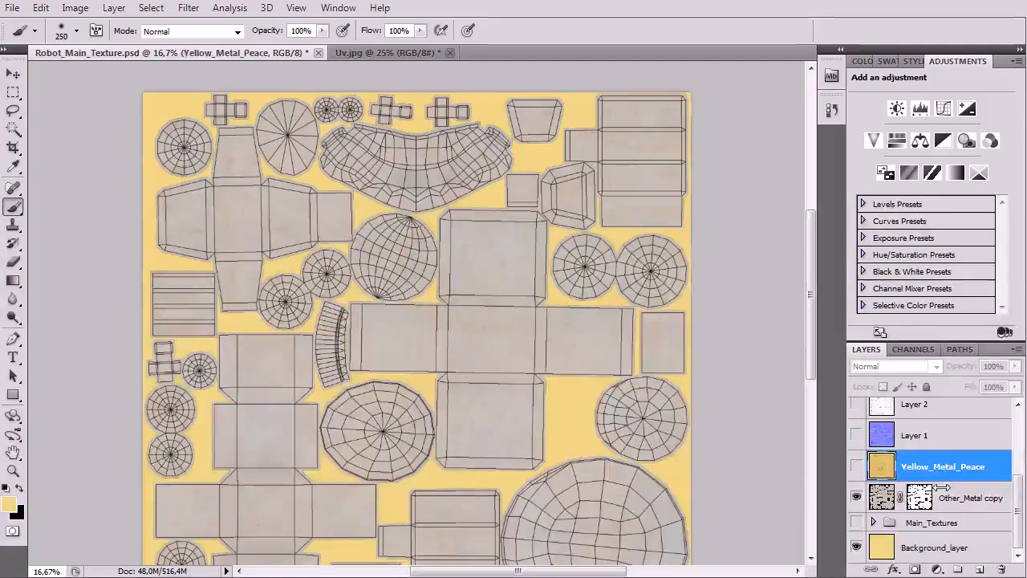
{"action": "double_click", "coordinate": [956, 466]}
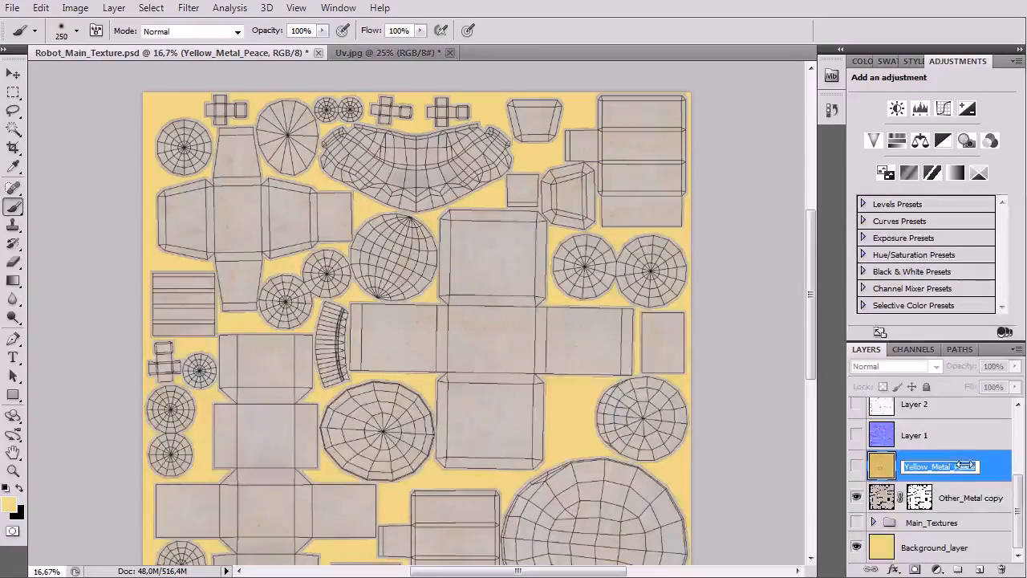
{"action": "left_click_drag", "start_coordinate": [978, 465], "coordinate": [954, 468]}
{"action": "type", "text": "part"}
{"action": "key", "text": "Return"}
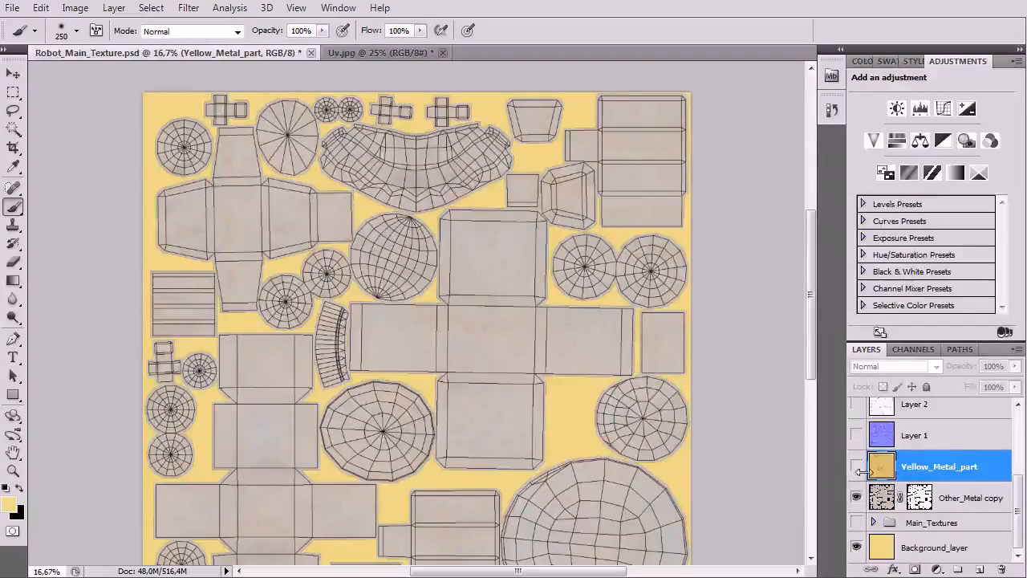
Step: Apply the layer mask of the Other_Metal copy permanently to its pixels
{"action": "left_click", "coordinate": [939, 499]}
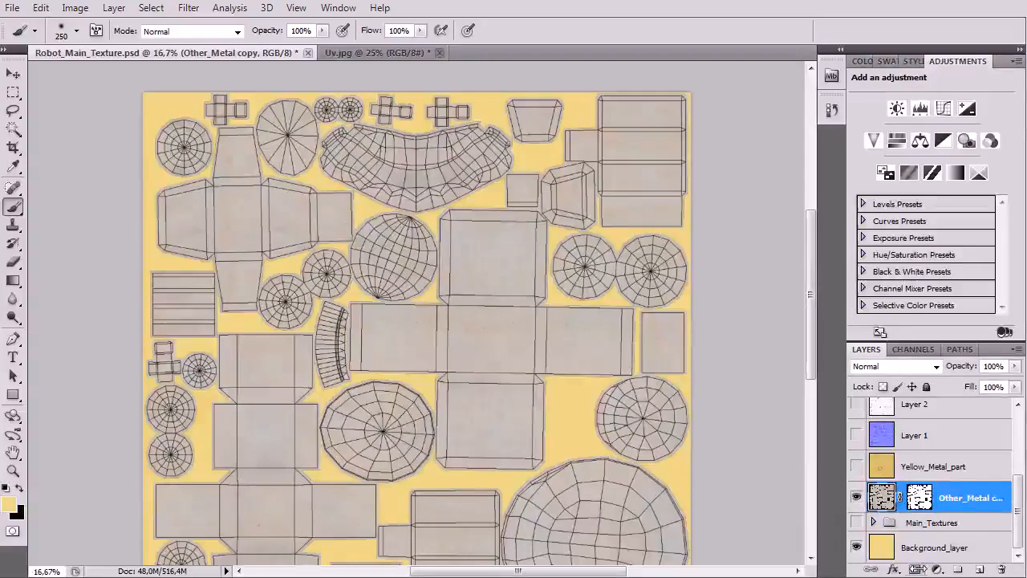
{"action": "left_click", "coordinate": [916, 569]}
{"action": "right_click", "coordinate": [951, 502]}
{"action": "left_click", "coordinate": [969, 512]}
{"action": "right_click", "coordinate": [955, 495]}
{"action": "left_click", "coordinate": [987, 529]}
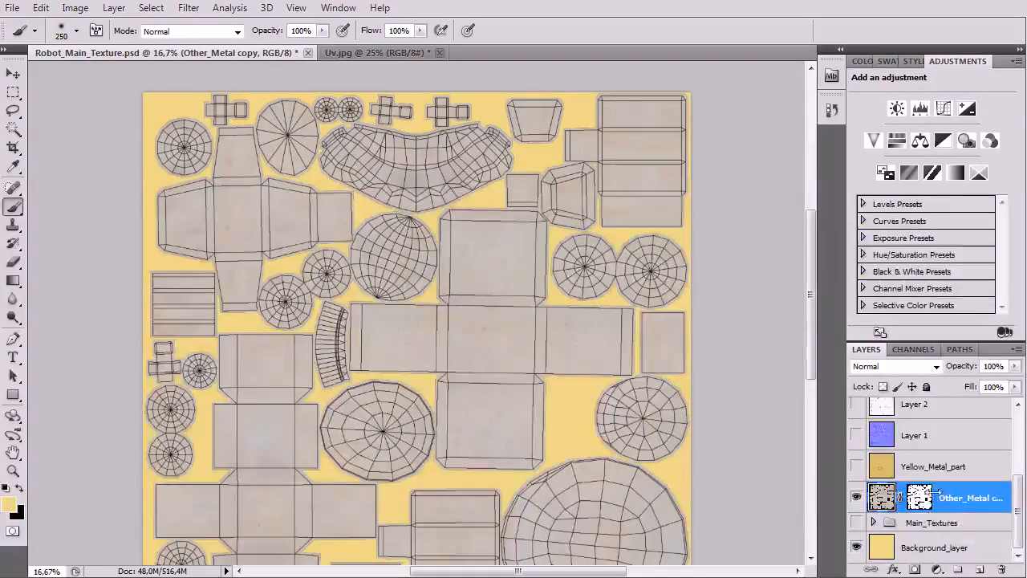
{"action": "right_click", "coordinate": [920, 498]}
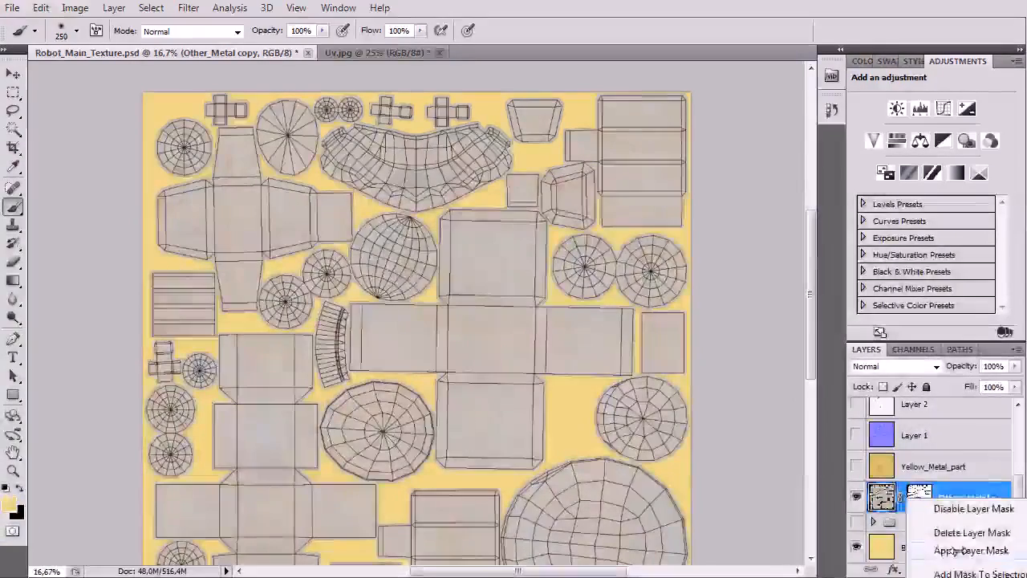
{"action": "left_click", "coordinate": [960, 508]}
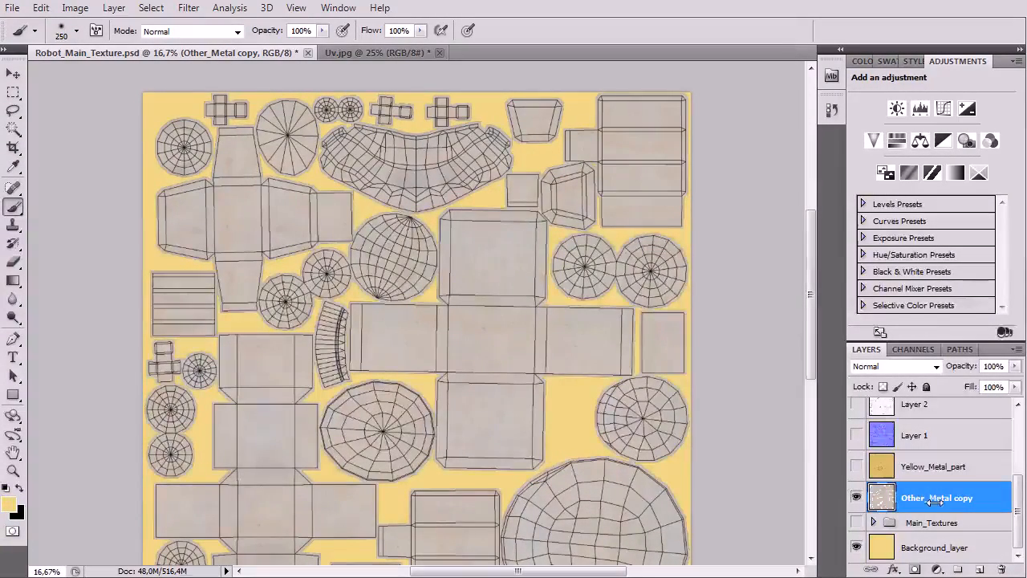
Step: Add a Brightness/Contrast adjustment layer above the Other_Metal copy and briefly toggle Background_layer to check the result
{"action": "left_click", "coordinate": [935, 569]}
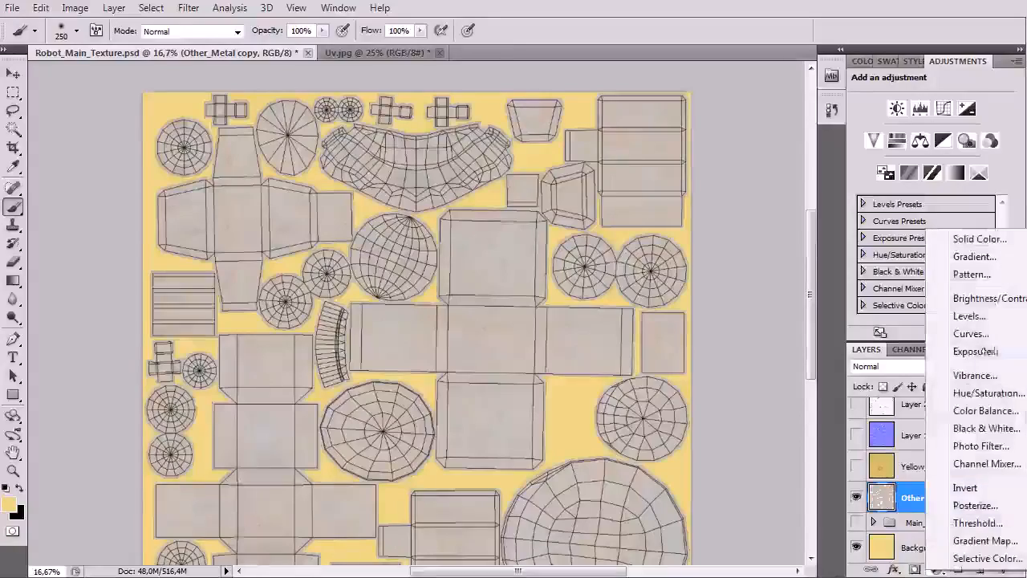
{"action": "left_click", "coordinate": [986, 299]}
{"action": "scroll", "coordinate": [923, 481], "scroll_direction": "down", "scroll_amount": 1}
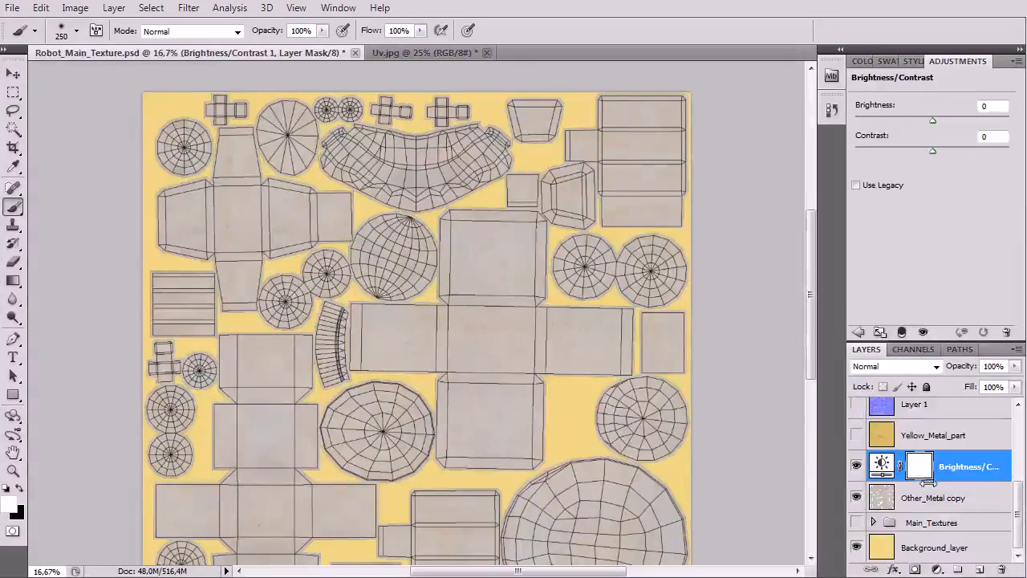
{"action": "left_click", "coordinate": [857, 548]}
{"action": "left_click", "coordinate": [856, 548]}
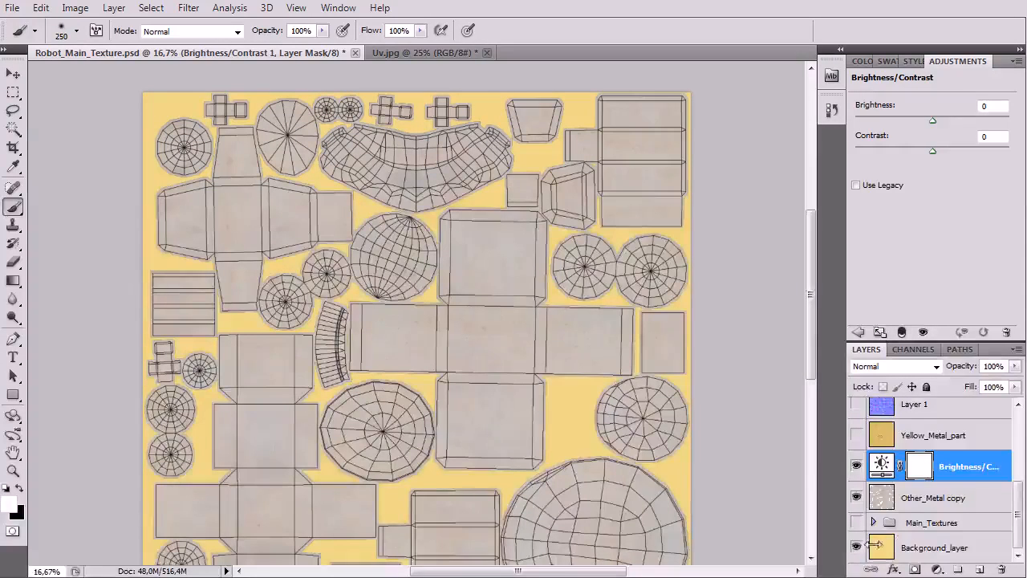
Step: Sample the grey metal colour from the Other_Metal copy and fill Background_layer with it
{"action": "left_click_drag", "start_coordinate": [505, 322], "coordinate": [504, 337], "text": "alt"}
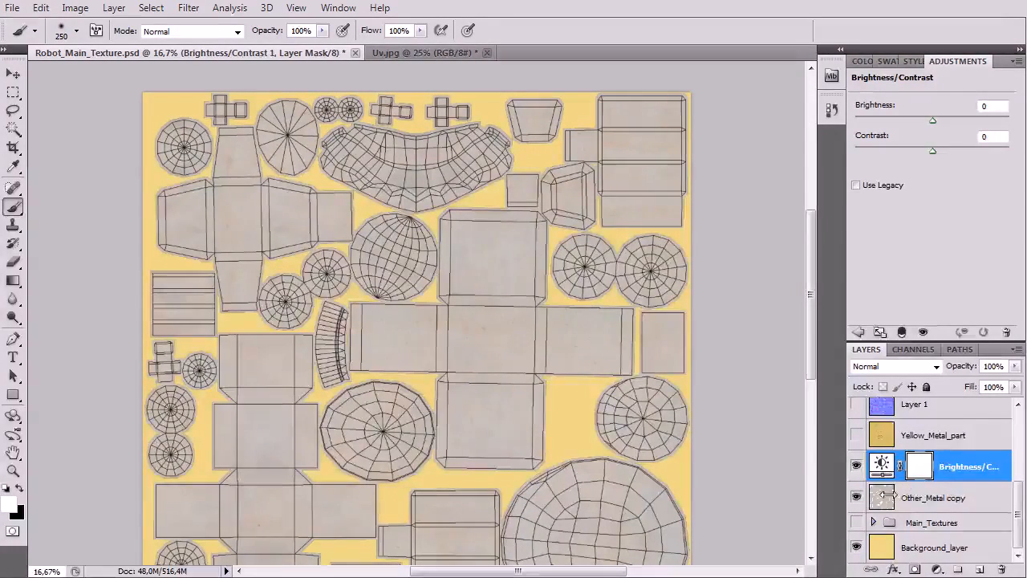
{"action": "left_click", "coordinate": [915, 493]}
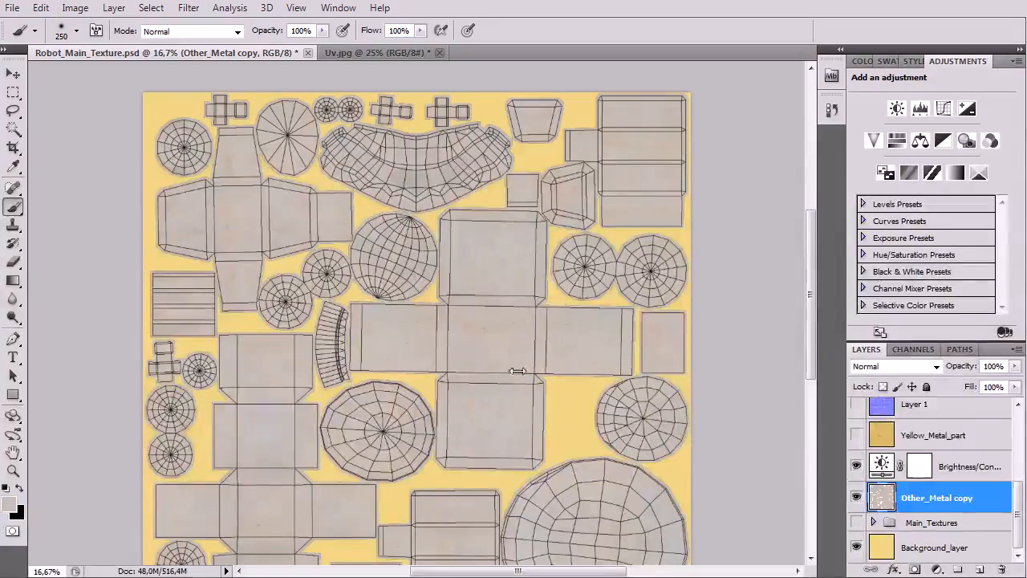
{"action": "left_click", "coordinate": [919, 547]}
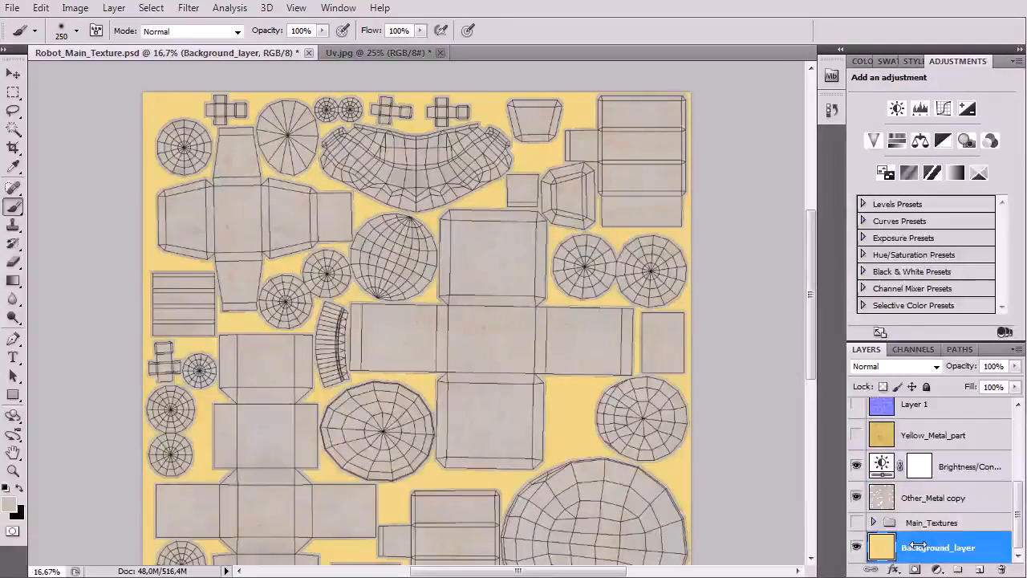
{"action": "key", "text": "alt+BackSpace"}
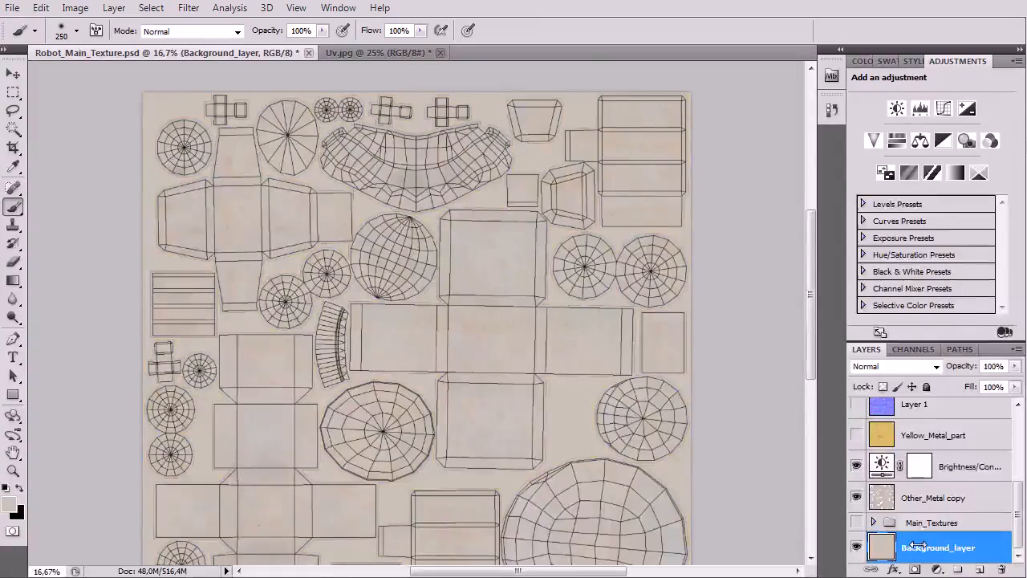
Step: Duplicate the grey Background_layer and move the copy directly beneath the Other_Metal copy
{"action": "scroll", "coordinate": [523, 345], "scroll_direction": "down", "scroll_amount": 3}
{"action": "scroll", "coordinate": [525, 367], "scroll_direction": "down", "scroll_amount": 2}
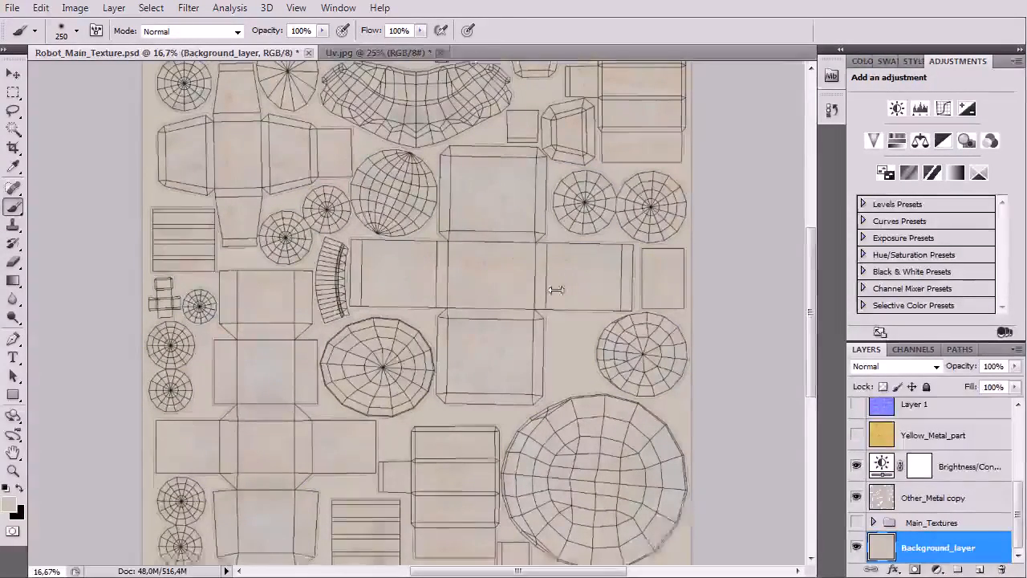
{"action": "scroll", "coordinate": [555, 289], "scroll_direction": "up", "scroll_amount": 1}
{"action": "right_click", "coordinate": [933, 552]}
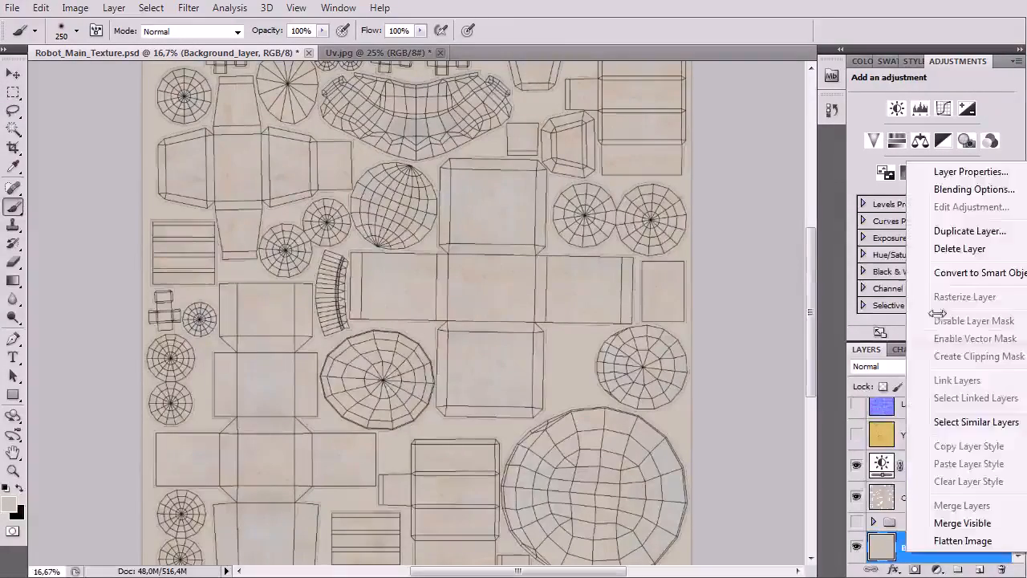
{"action": "left_click", "coordinate": [917, 231]}
{"action": "left_click_drag", "start_coordinate": [933, 549], "coordinate": [907, 517]}
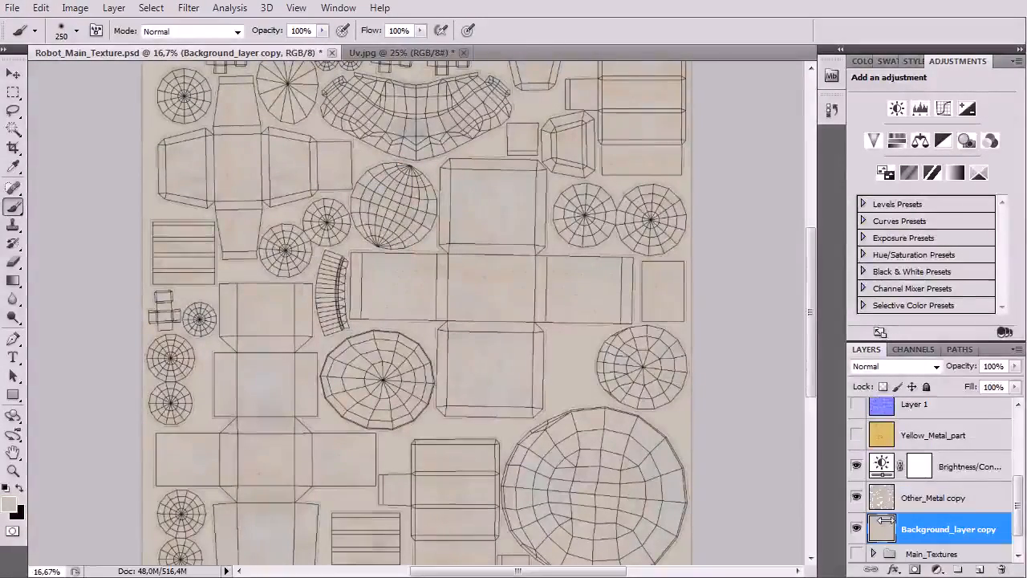
Step: Set the Brightness/Contrast adjustment above the Other_Metal copy to brightness -59 and contrast 86
{"action": "left_click", "coordinate": [949, 467]}
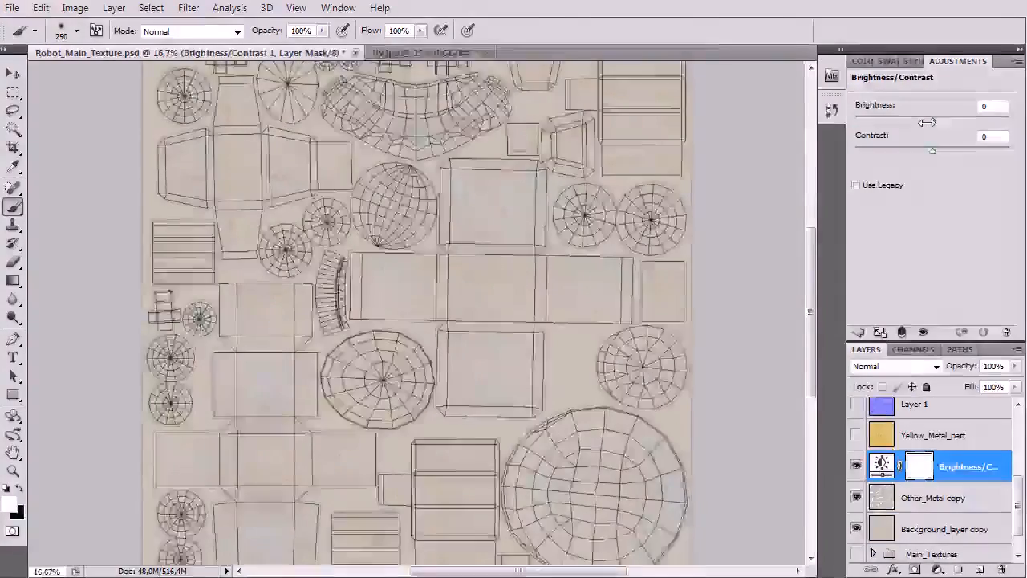
{"action": "scroll", "coordinate": [414, 311], "scroll_direction": "up", "scroll_amount": 3, "text": "alt"}
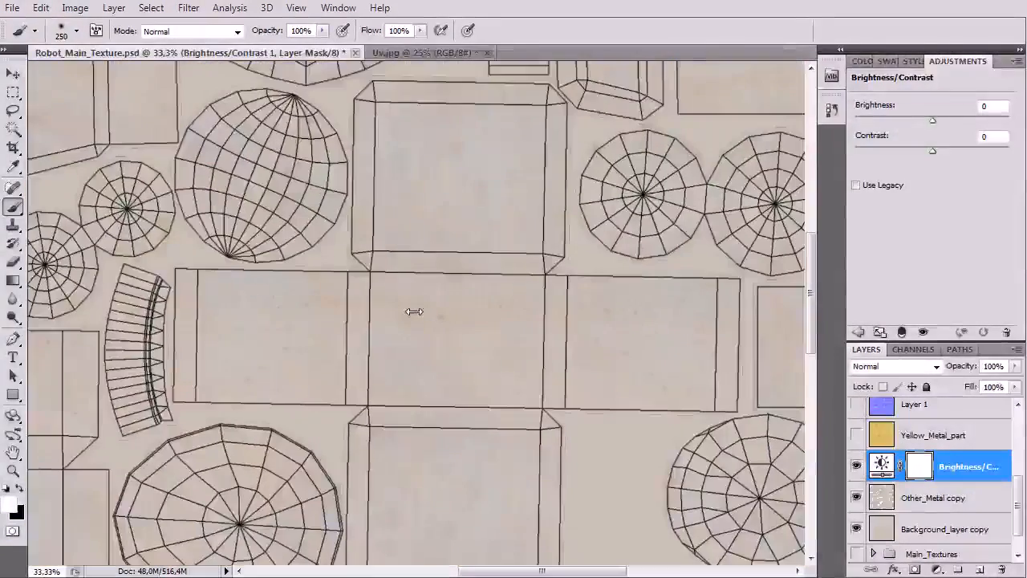
{"action": "left_click_drag", "start_coordinate": [933, 120], "coordinate": [903, 121]}
{"action": "scroll", "coordinate": [399, 334], "scroll_direction": "up", "scroll_amount": 4}
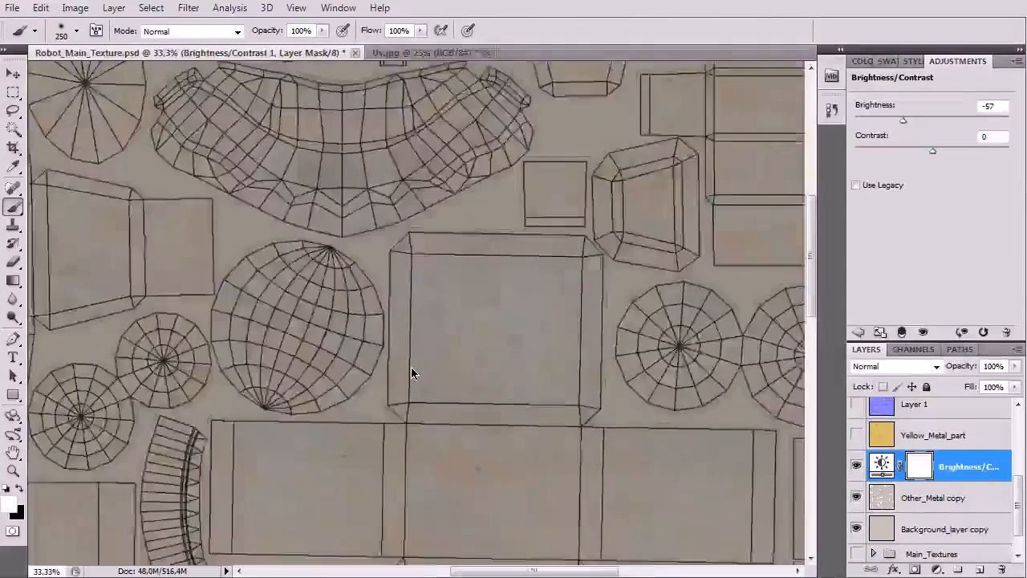
{"action": "scroll", "coordinate": [411, 368], "scroll_direction": "down", "scroll_amount": 1, "text": "alt"}
{"action": "left_click_drag", "start_coordinate": [404, 375], "coordinate": [495, 349]}
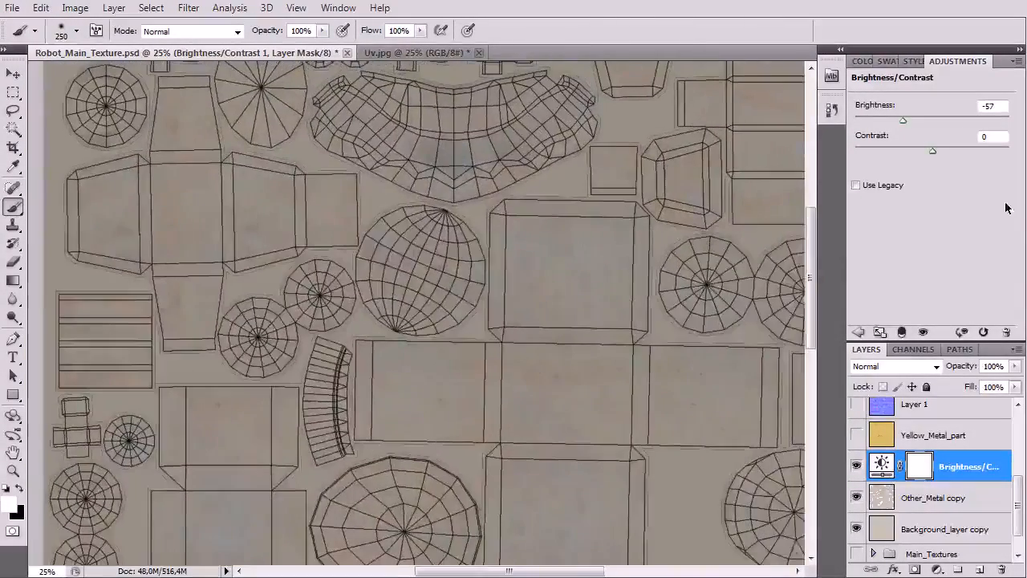
{"action": "left_click_drag", "start_coordinate": [903, 120], "coordinate": [901, 120]}
{"action": "left_click_drag", "start_coordinate": [935, 150], "coordinate": [989, 156]}
{"action": "key", "text": "ctrl+minus"}
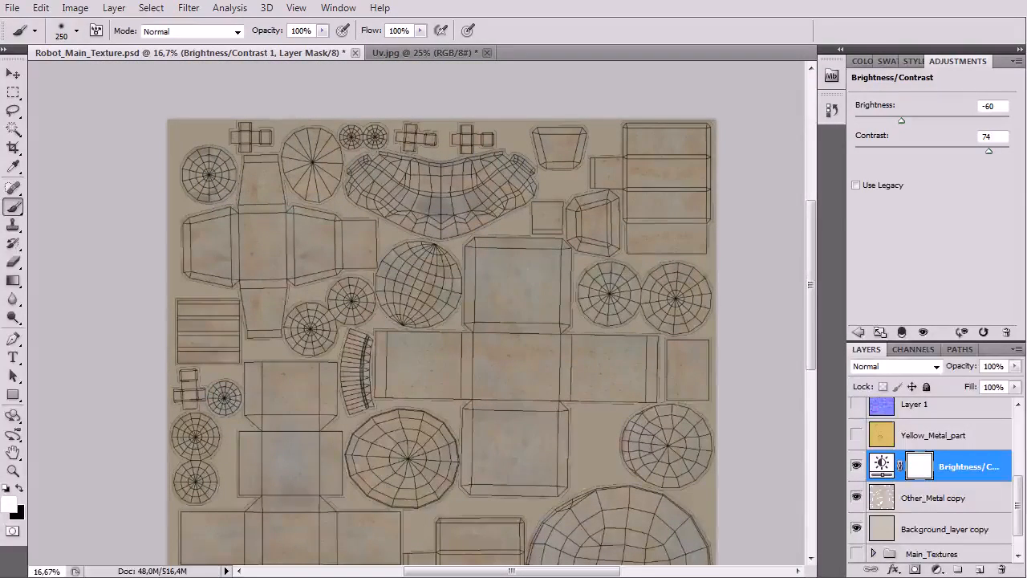
{"action": "scroll", "coordinate": [351, 342], "scroll_direction": "down", "scroll_amount": 5}
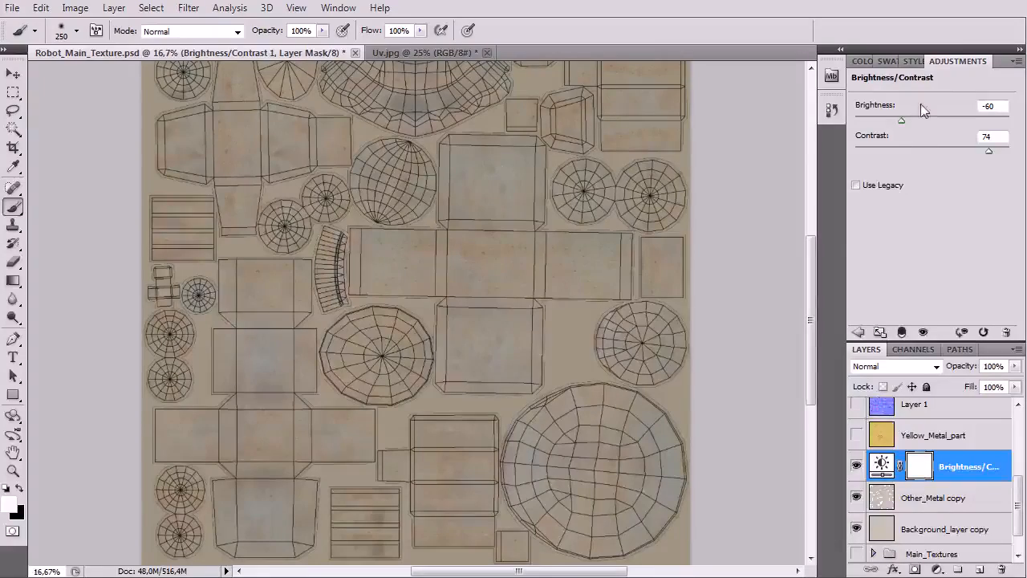
{"action": "left_click_drag", "start_coordinate": [899, 120], "coordinate": [902, 121]}
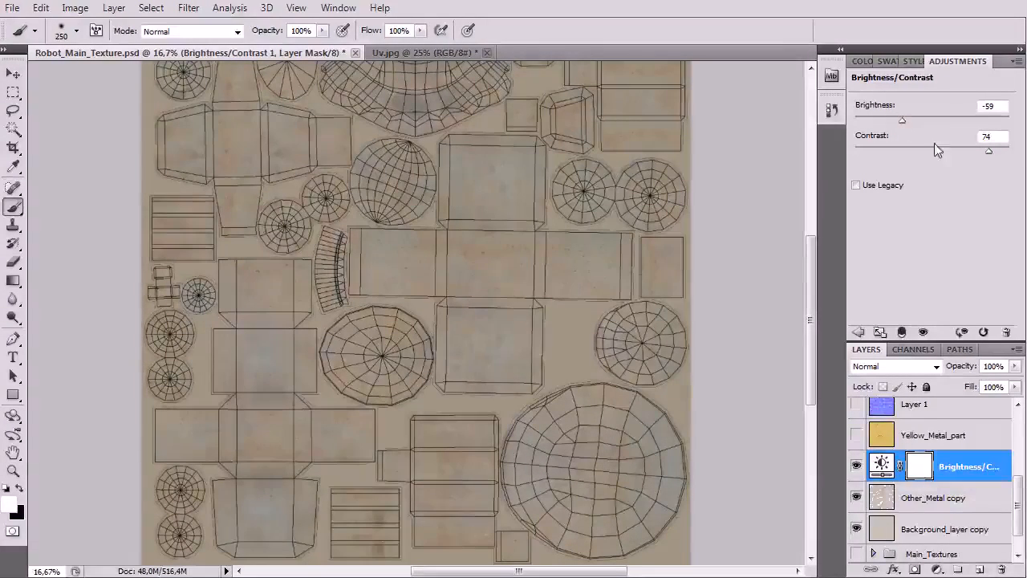
{"action": "mouse_move", "coordinate": [998, 155]}
{"action": "left_mouse_down"}
{"action": "mouse_move", "coordinate": [1009, 156]}
{"action": "mouse_move", "coordinate": [989, 163]}
{"action": "mouse_move", "coordinate": [1016, 154]}
{"action": "mouse_move", "coordinate": [999, 155]}
{"action": "left_mouse_up"}
{"action": "left_click_drag", "start_coordinate": [395, 250], "coordinate": [408, 298]}
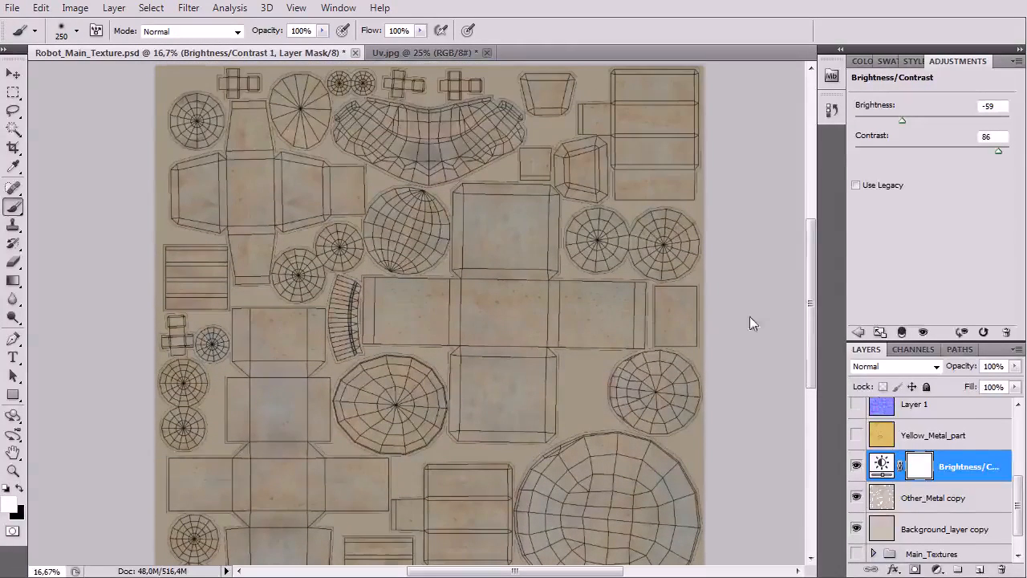
Step: Merge the Brightness/Contrast adjustment, Other_Metal copy and grey Background_layer copy into one layer
{"action": "left_click", "coordinate": [961, 520], "text": "shift"}
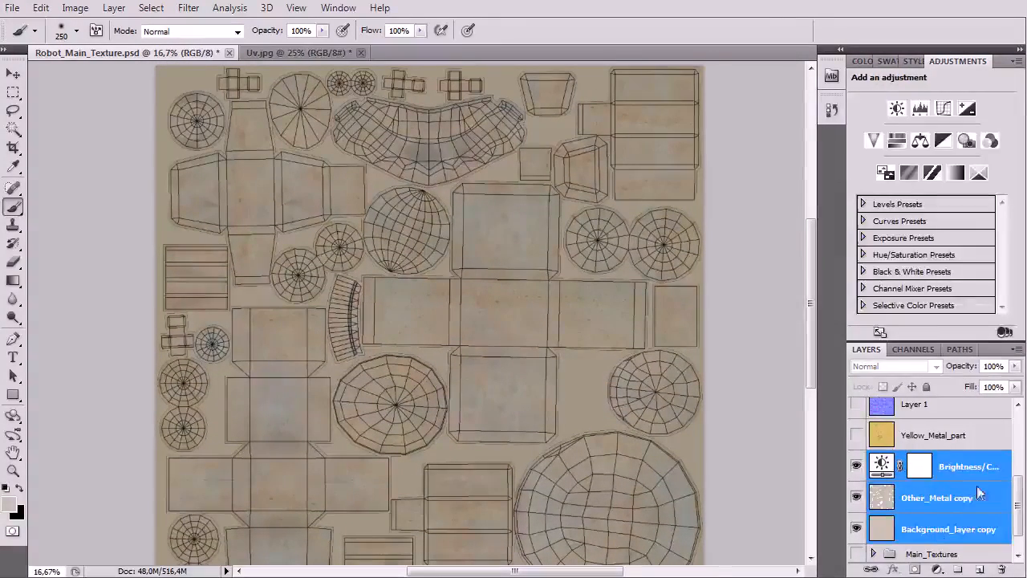
{"action": "right_click", "coordinate": [942, 493]}
{"action": "left_click", "coordinate": [960, 415]}
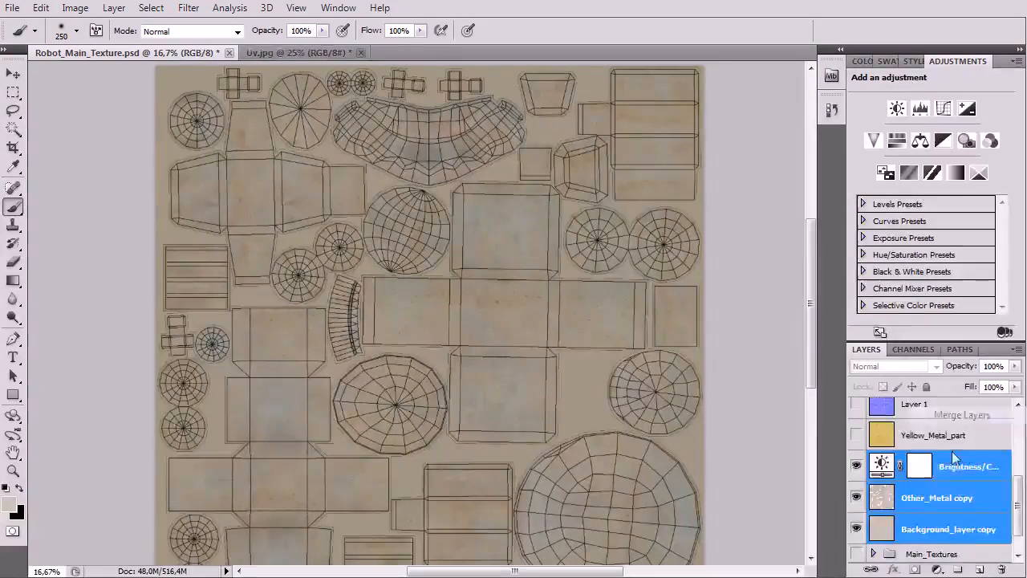
Step: Rename the merged grey metal layer Dark_Metal_part
{"action": "double_click", "coordinate": [920, 501]}
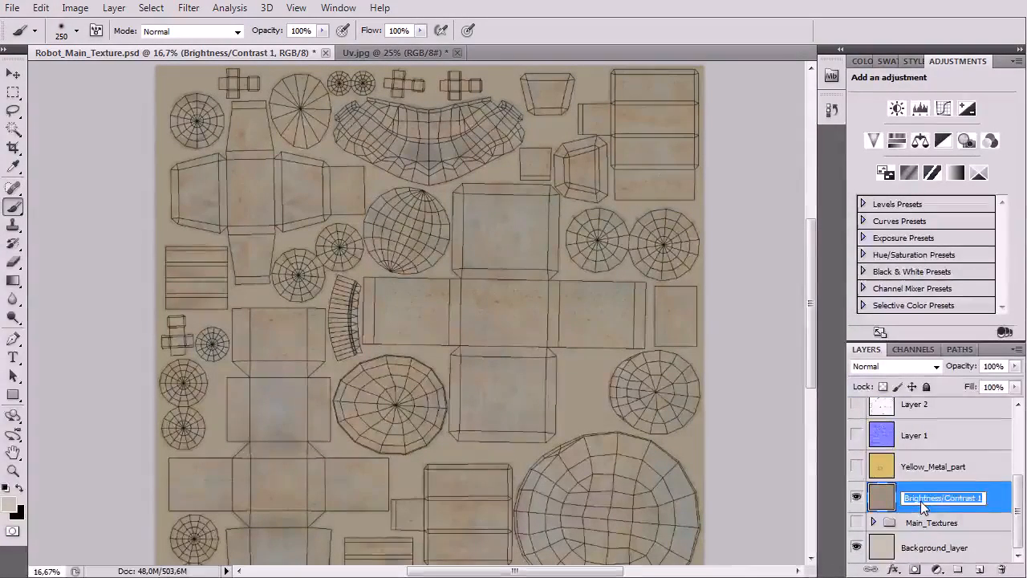
{"action": "type", "text": "Dark_Metal"}
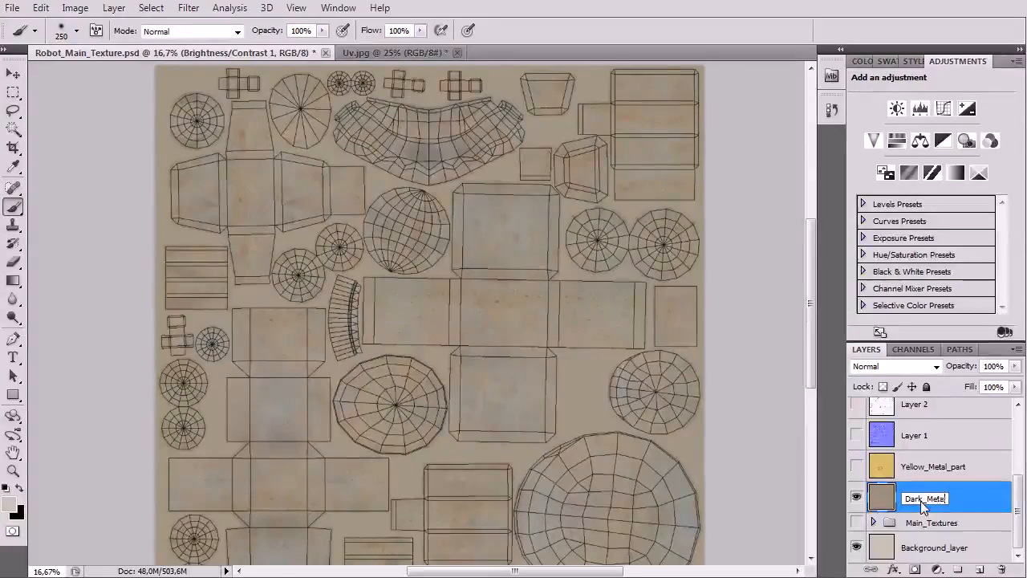
{"action": "type", "text": "_part"}
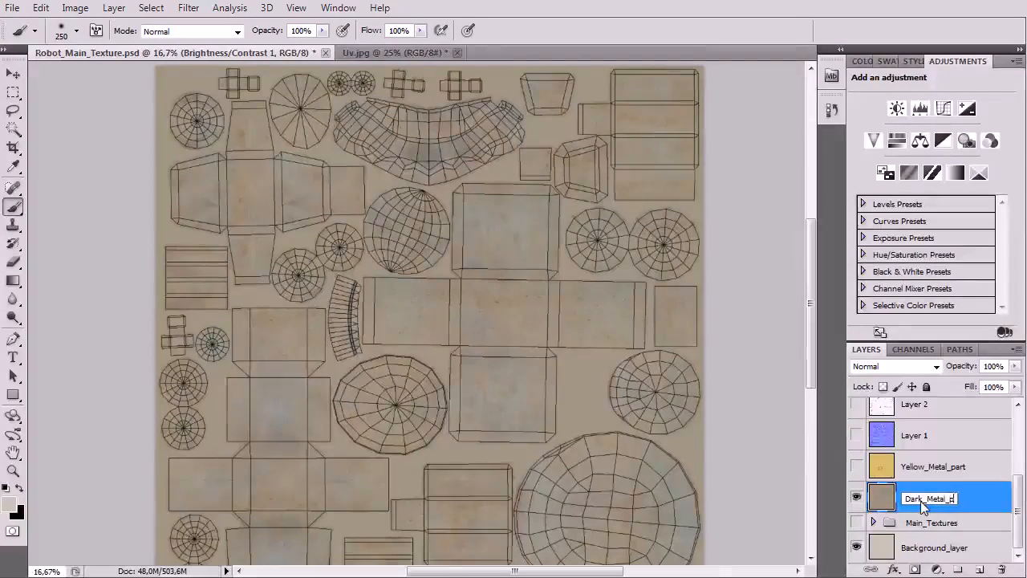
{"action": "key", "text": "Return"}
Step: Briefly show Yellow_Metal_part over Dark_Metal_part to compare the two metal textures beneath the wireframe
{"action": "scroll", "coordinate": [643, 374], "scroll_direction": "up", "scroll_amount": 1}
{"action": "scroll", "coordinate": [882, 481], "scroll_direction": "up", "scroll_amount": 1}
{"action": "scroll", "coordinate": [866, 490], "scroll_direction": "up", "scroll_amount": 3}
{"action": "scroll", "coordinate": [873, 481], "scroll_direction": "down", "scroll_amount": 3}
{"action": "left_click", "coordinate": [864, 496]}
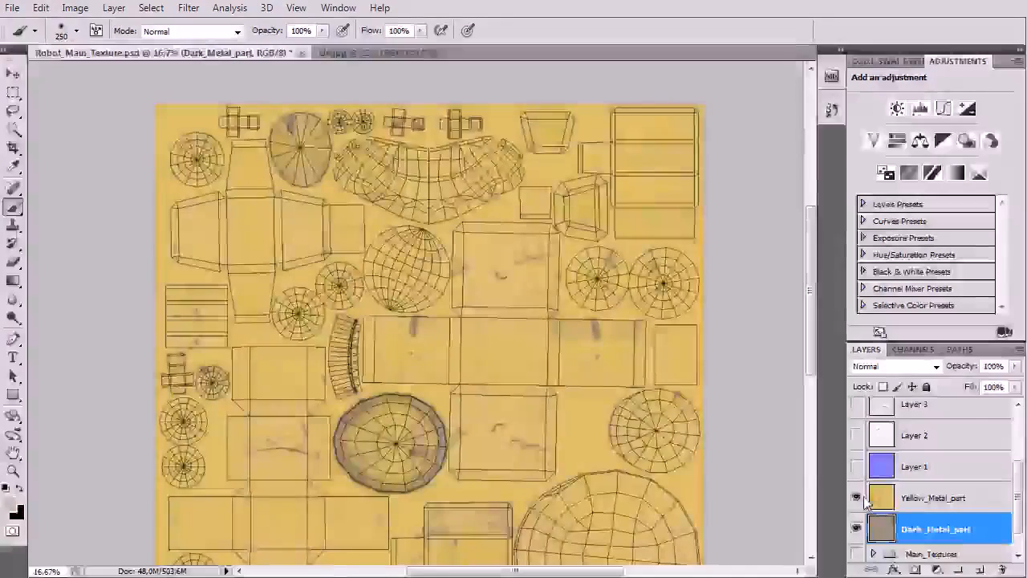
{"action": "left_click", "coordinate": [857, 497]}
Step: Hide the UV wireframe on Layer 6 so that the metal textures are unobstructed
{"action": "scroll", "coordinate": [857, 443], "scroll_direction": "up", "scroll_amount": 3}
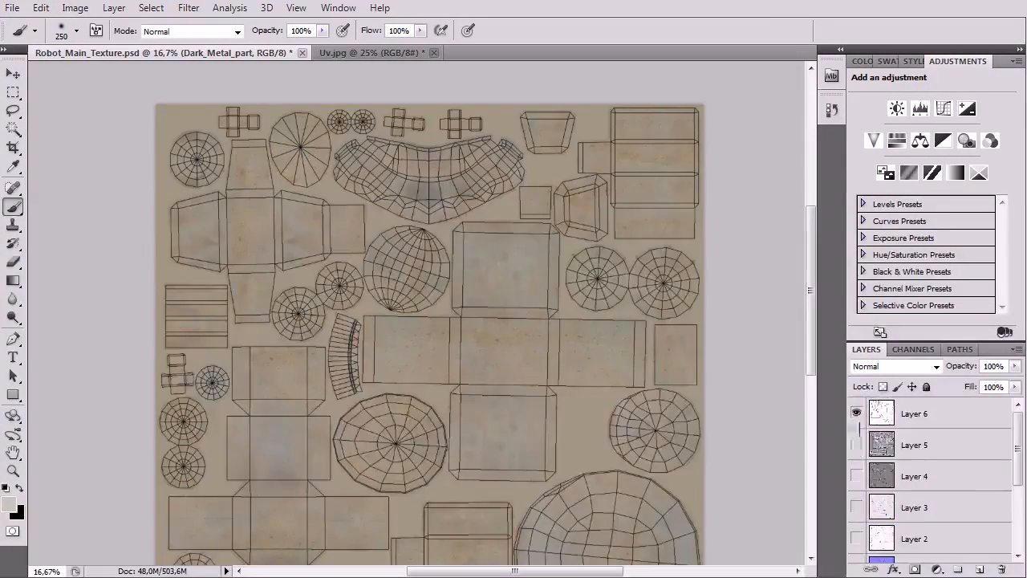
{"action": "left_click", "coordinate": [864, 415]}
{"action": "left_click", "coordinate": [859, 414]}
{"action": "scroll", "coordinate": [859, 450], "scroll_direction": "down", "scroll_amount": 4}
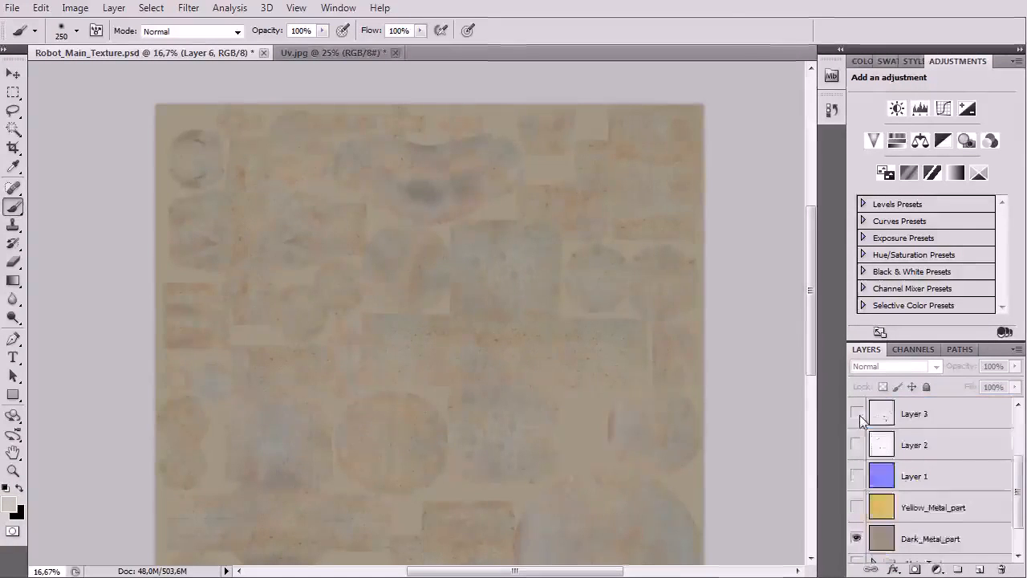
Step: Make Yellow_Metal_part visible above Dark_Metal_part, toggling it to compare both textures without the wireframe
{"action": "left_click", "coordinate": [858, 466]}
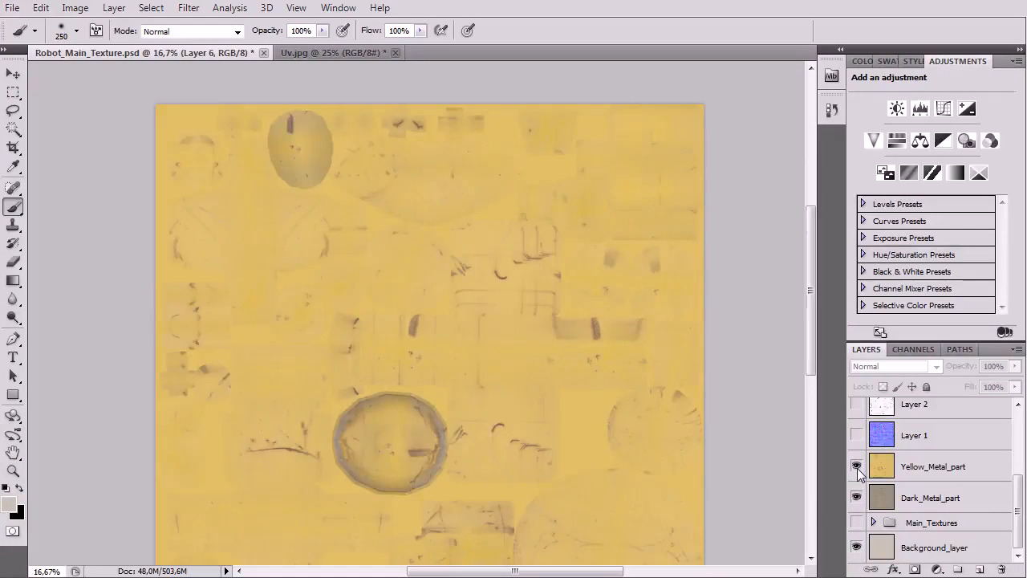
{"action": "left_click_drag", "start_coordinate": [402, 338], "coordinate": [413, 257]}
{"action": "left_click", "coordinate": [857, 466]}
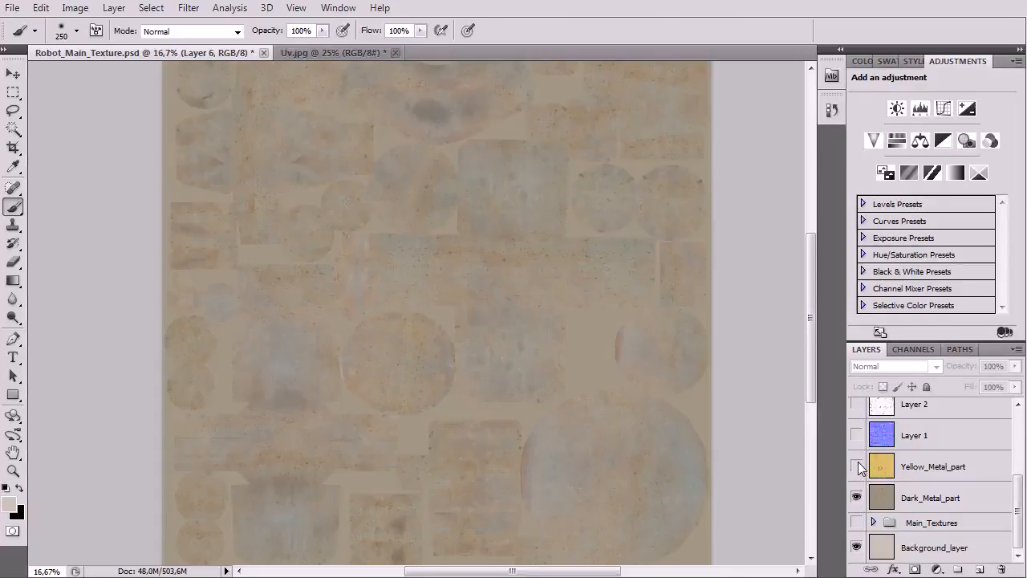
{"action": "left_click", "coordinate": [857, 466]}
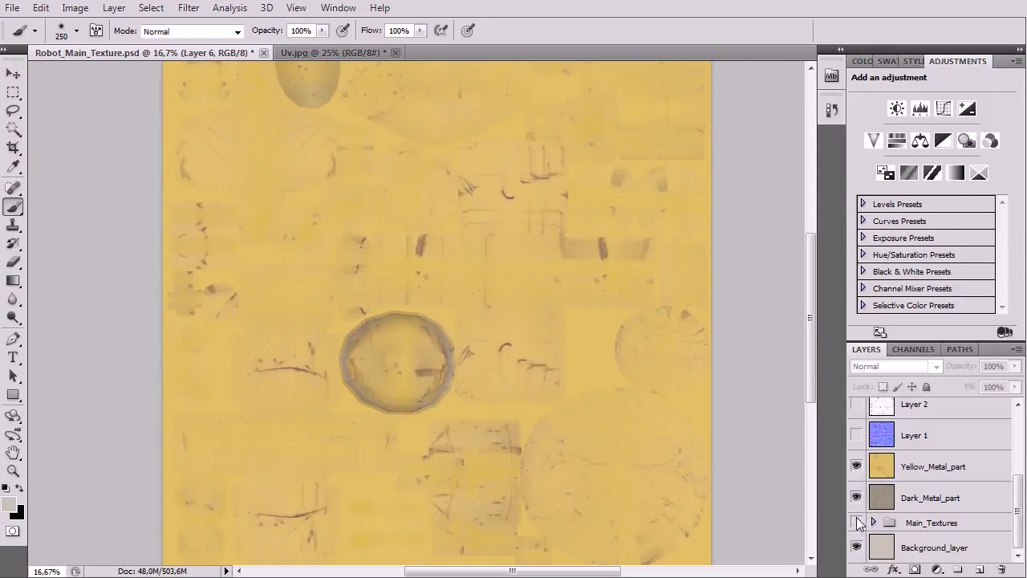
Step: Preview the baked maps on Layer 2, Layer 3 and Layer 4 one at a time, hiding each again
{"action": "scroll", "coordinate": [867, 513], "scroll_direction": "up", "scroll_amount": 3}
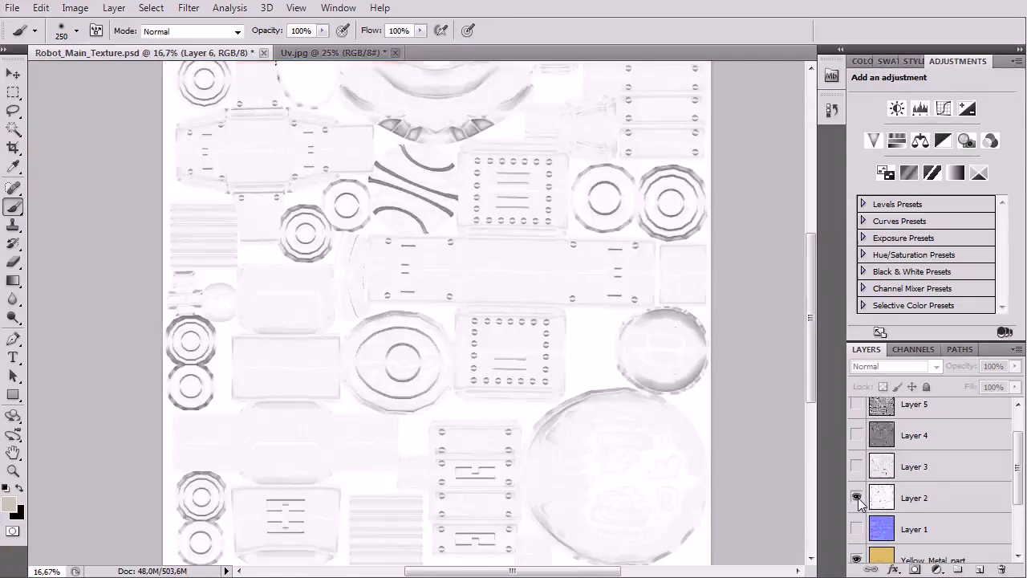
{"action": "left_click", "coordinate": [858, 498]}
{"action": "left_click", "coordinate": [852, 466]}
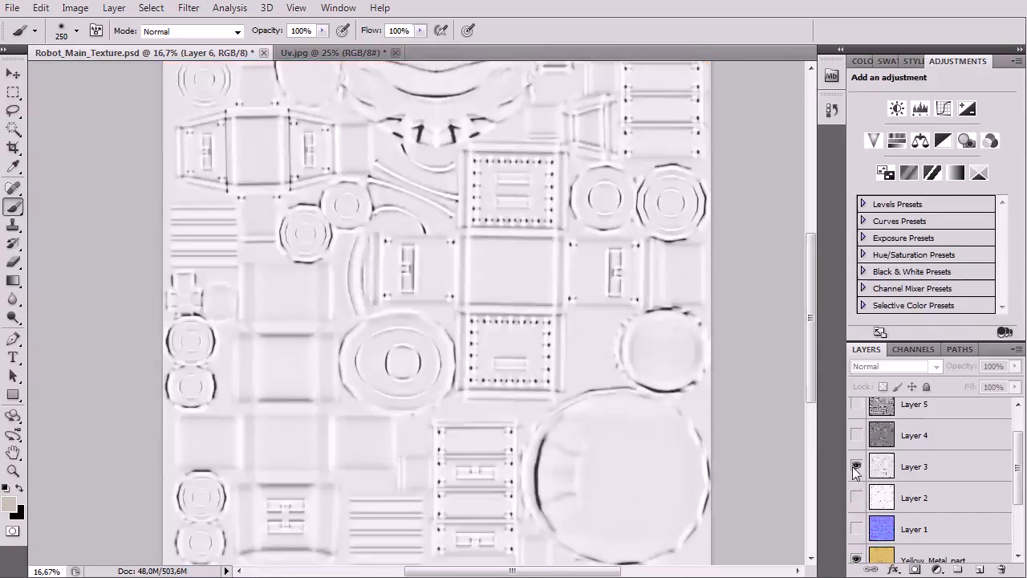
{"action": "left_click", "coordinate": [856, 466]}
{"action": "left_click", "coordinate": [853, 434]}
{"action": "left_click", "coordinate": [853, 435]}
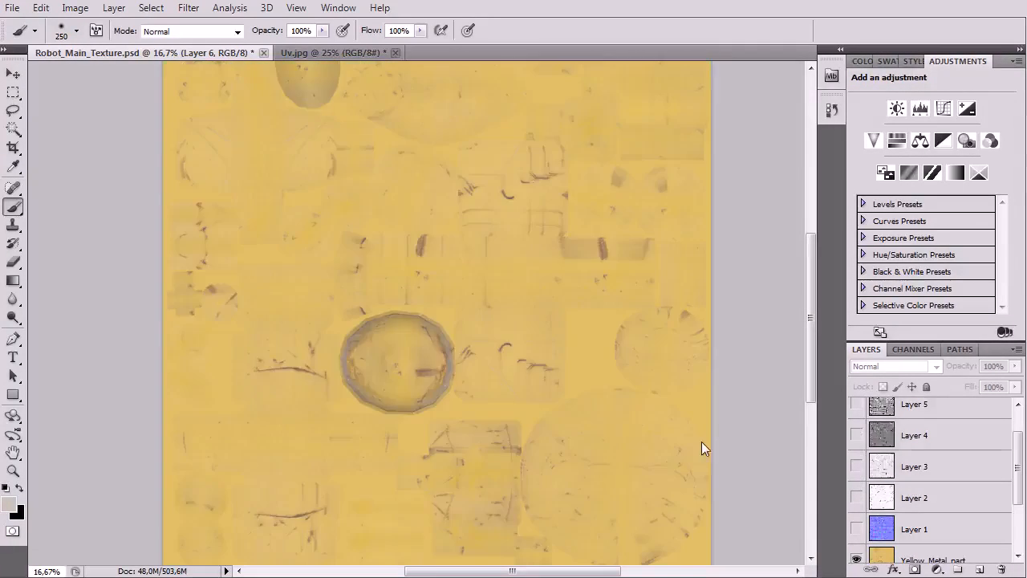
Step: Save a new Photoshop version of the document as Robot_Main_Texture_02.psd in the Textures folder, keeping its layers
{"action": "scroll", "coordinate": [610, 356], "scroll_direction": "up", "scroll_amount": 3}
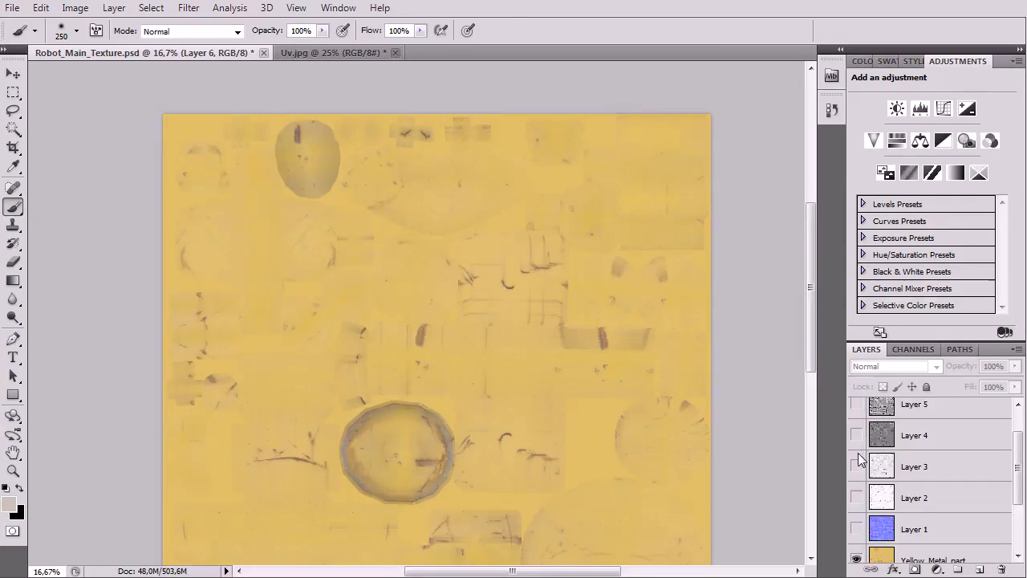
{"action": "key", "text": "ctrl+minus"}
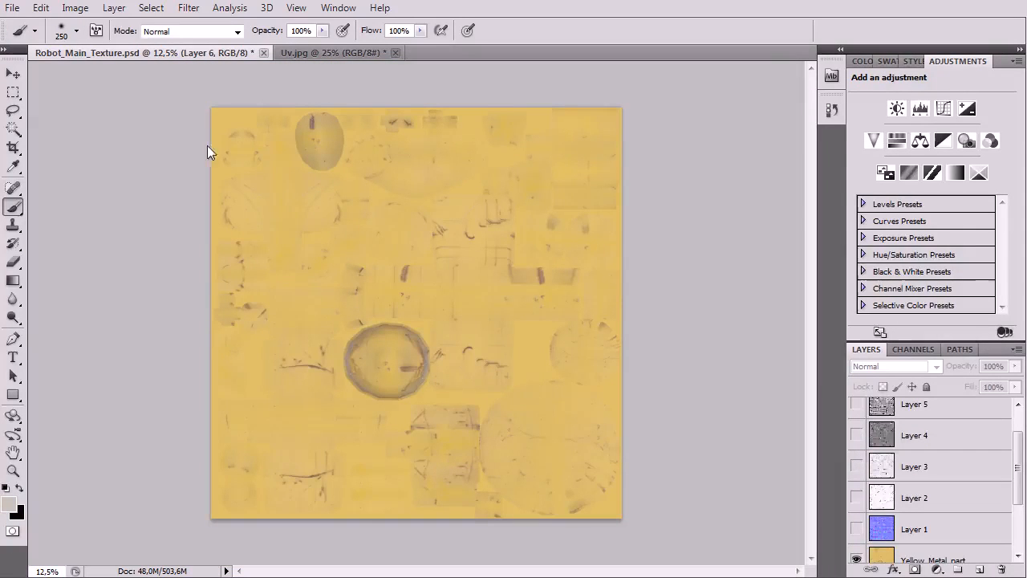
{"action": "left_click", "coordinate": [12, 8]}
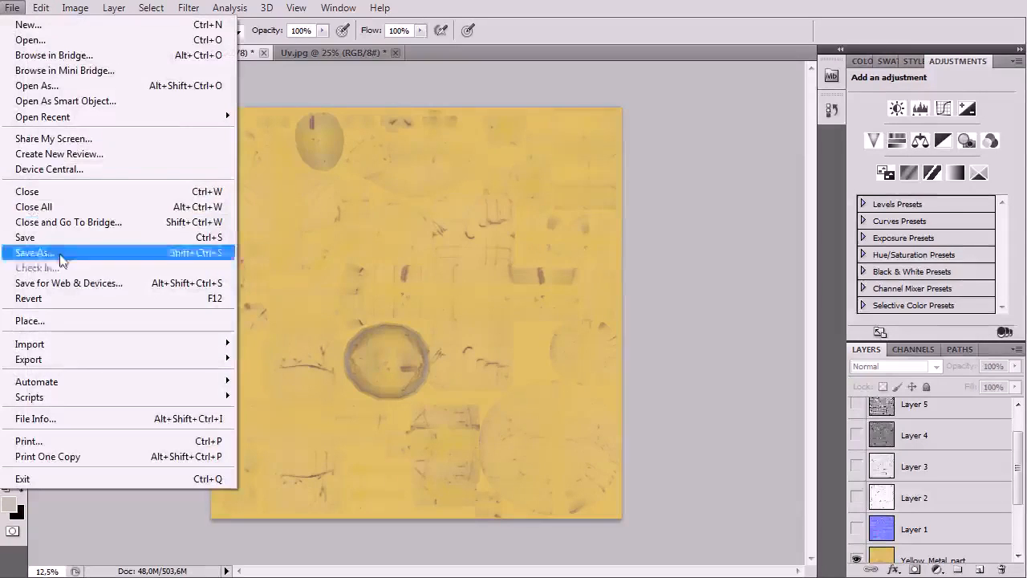
{"action": "left_click", "coordinate": [60, 253]}
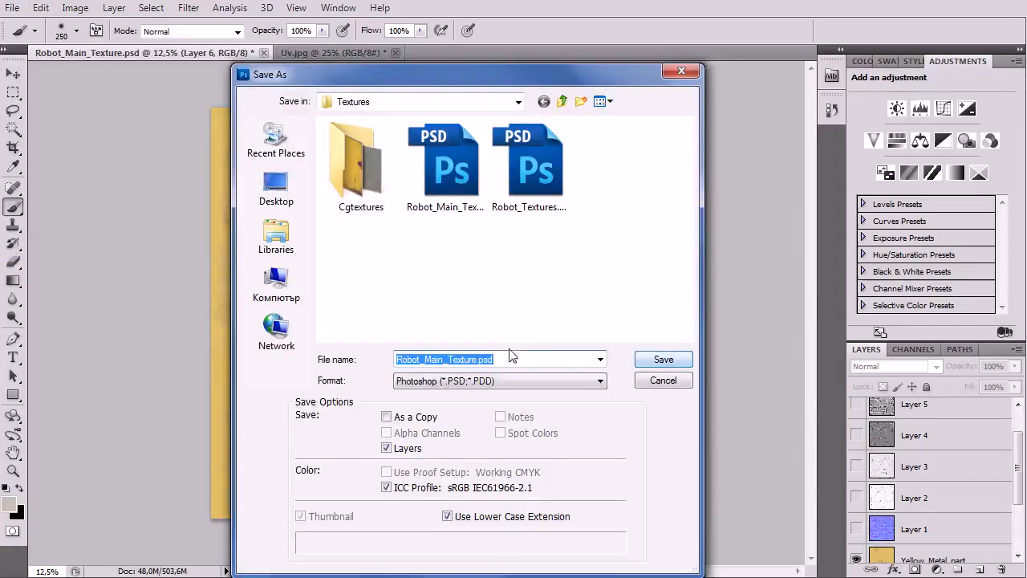
{"action": "left_click", "coordinate": [475, 361]}
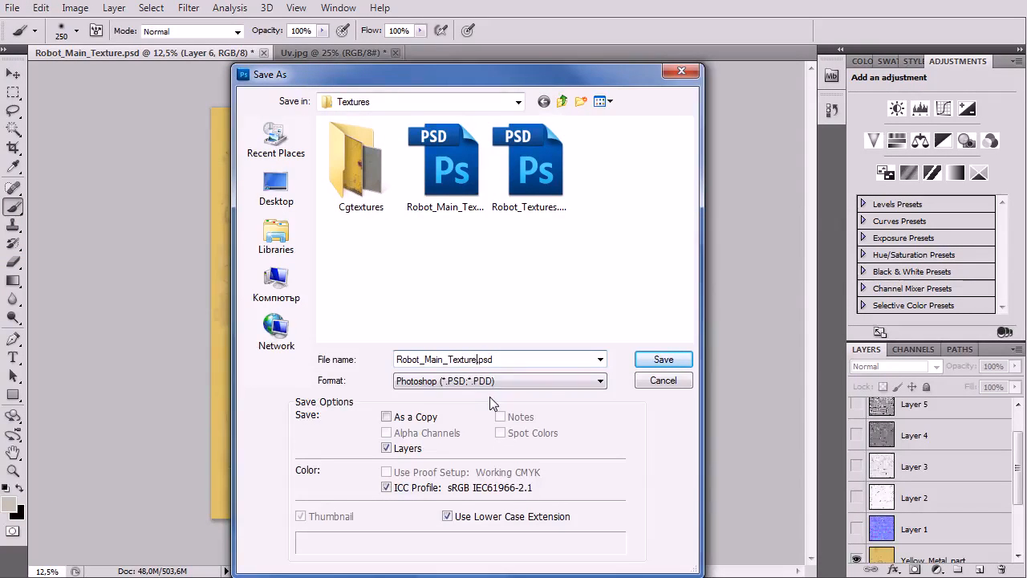
{"action": "type", "text": "2"}
{"action": "key", "text": "BackSpace"}
{"action": "type", "text": "_02"}
{"action": "left_click", "coordinate": [660, 359]}
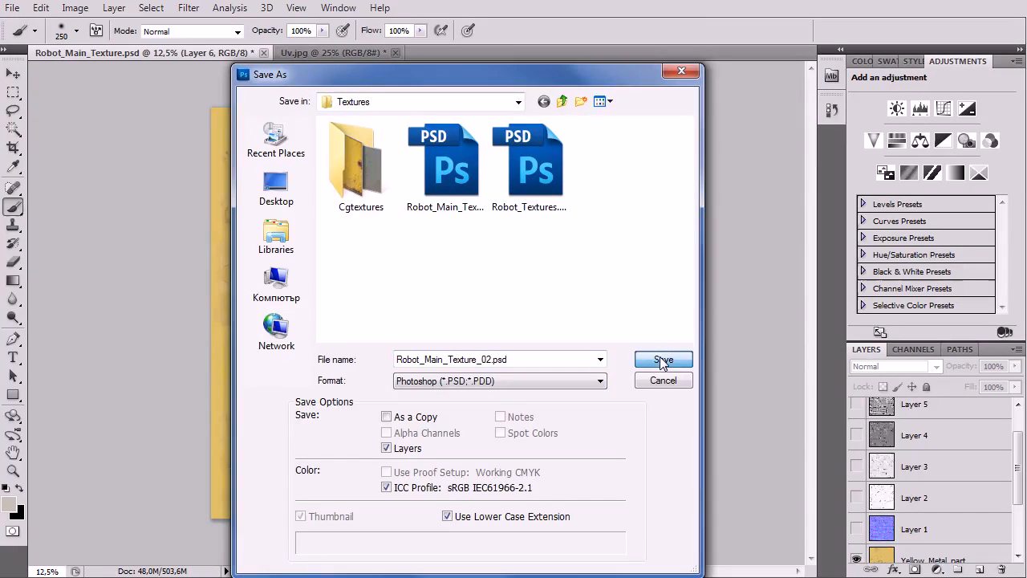
{"action": "left_click", "coordinate": [417, 197]}
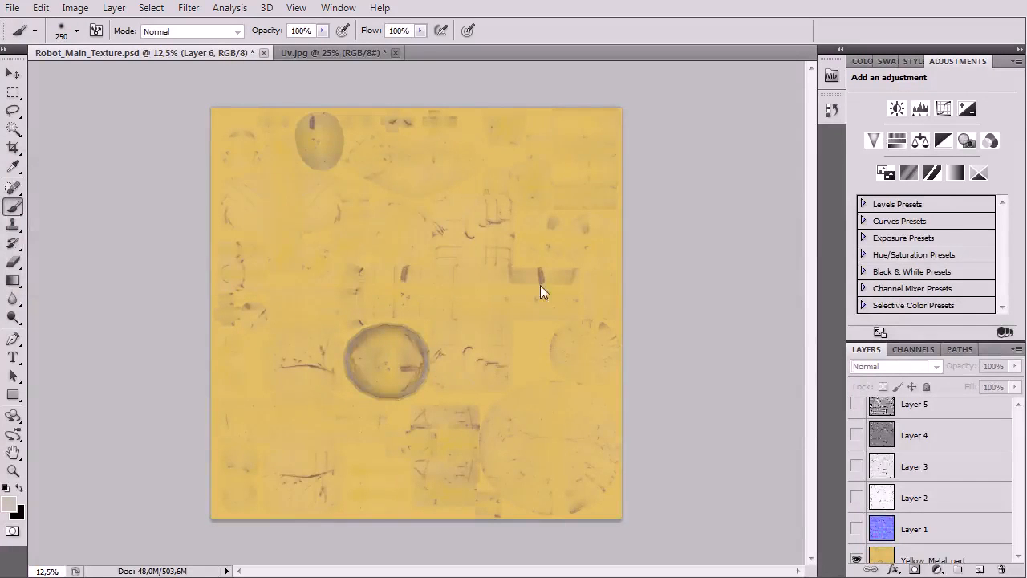